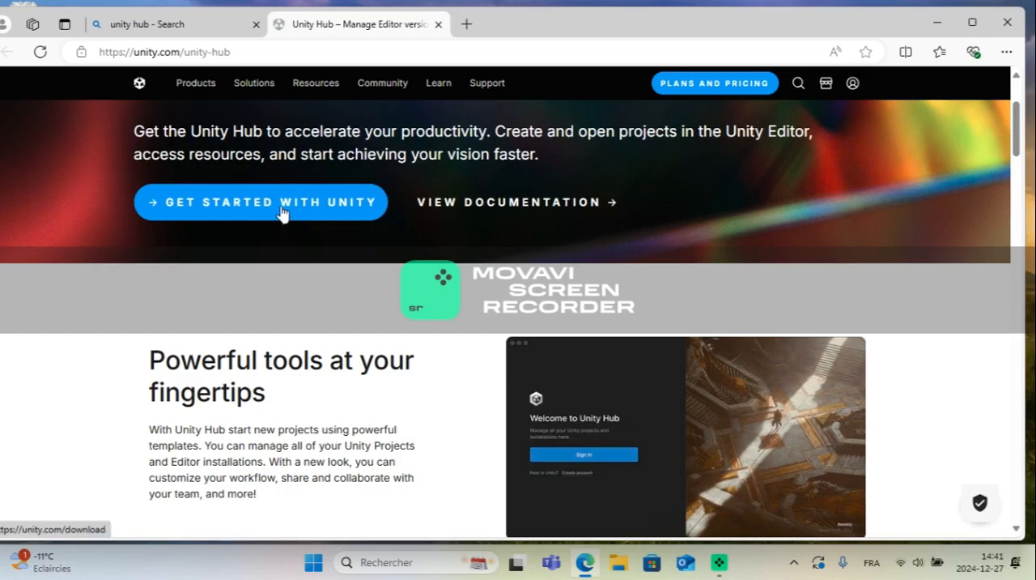
Step: Go to Unity's download page and download the Unity Hub installer
click(216, 208)
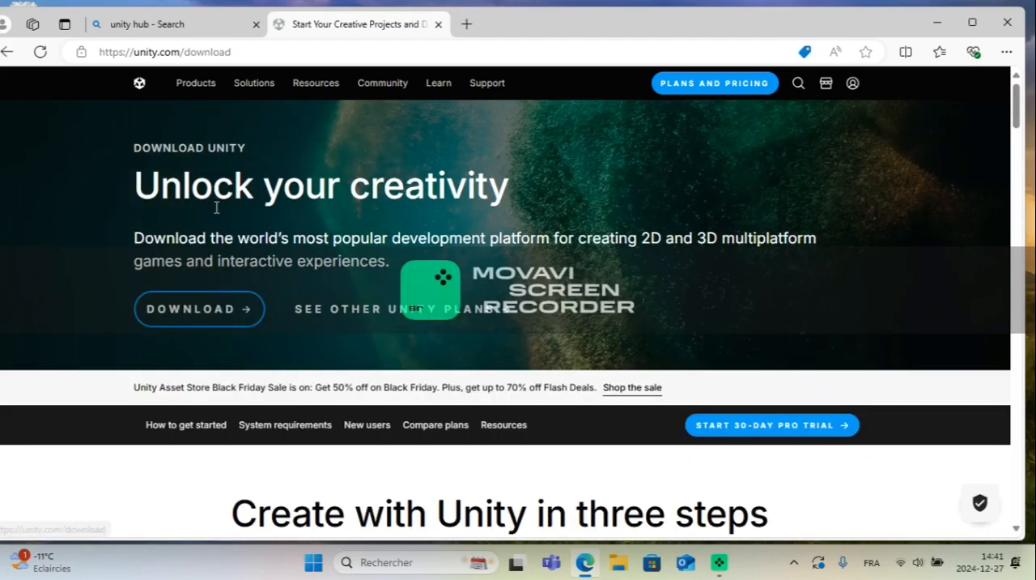
click(201, 322)
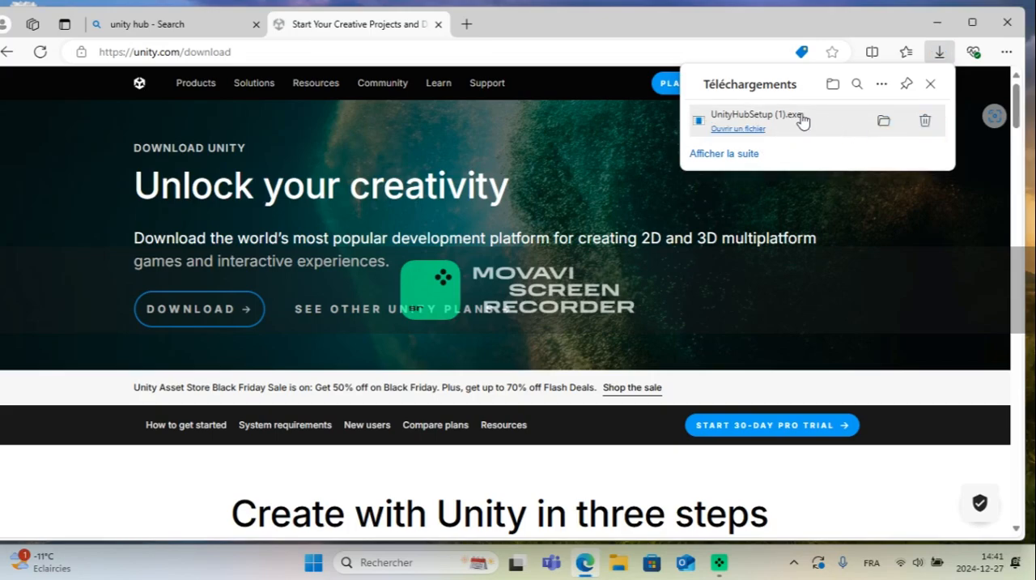
Step: Delete the downloaded UnityHubSetup (1).exe and remove it and the deleted EpicInstaller entry from the download list
click(929, 124)
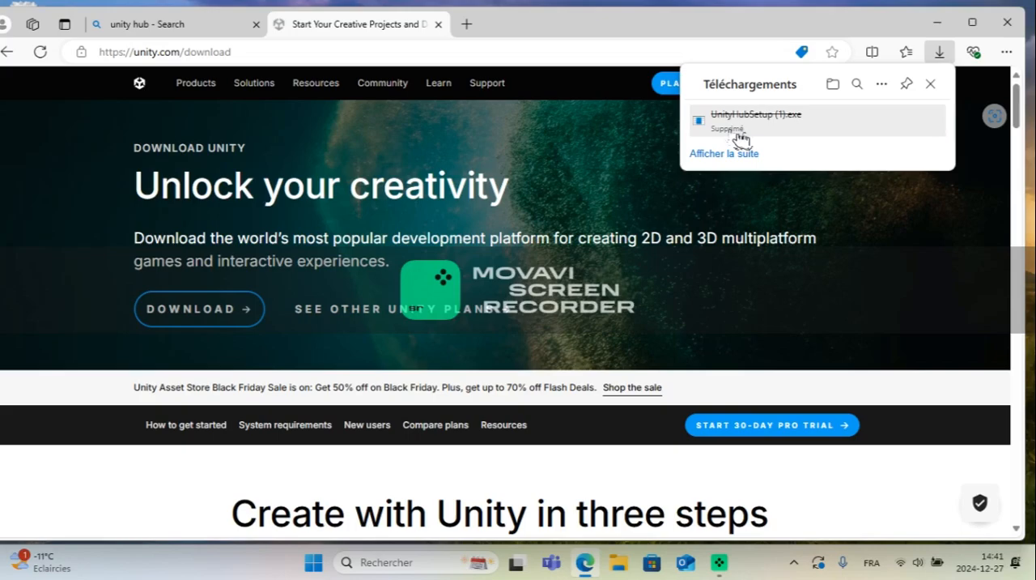
right_click(757, 111)
click(873, 195)
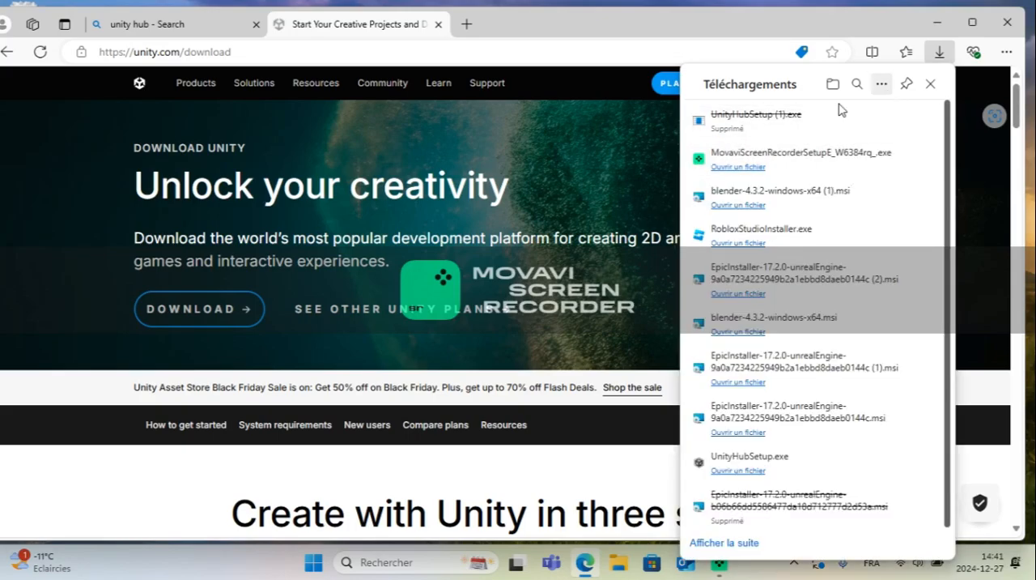
right_click(745, 129)
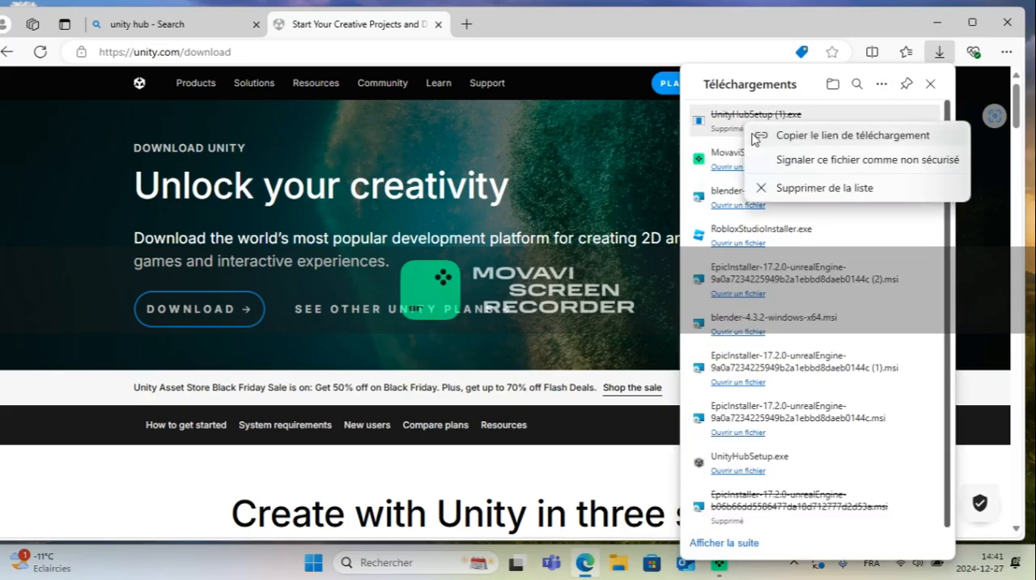
click(822, 194)
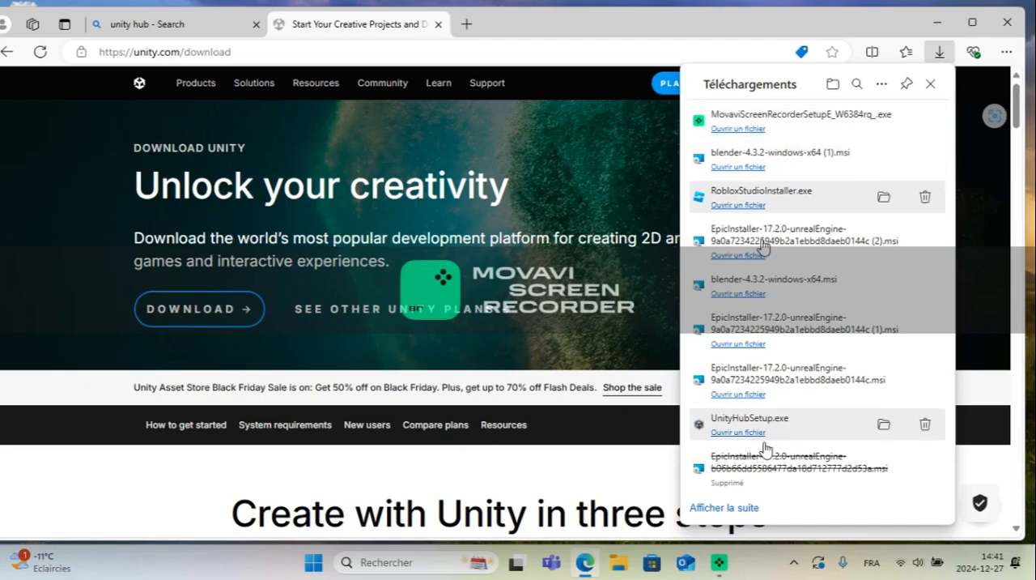
right_click(763, 467)
click(810, 463)
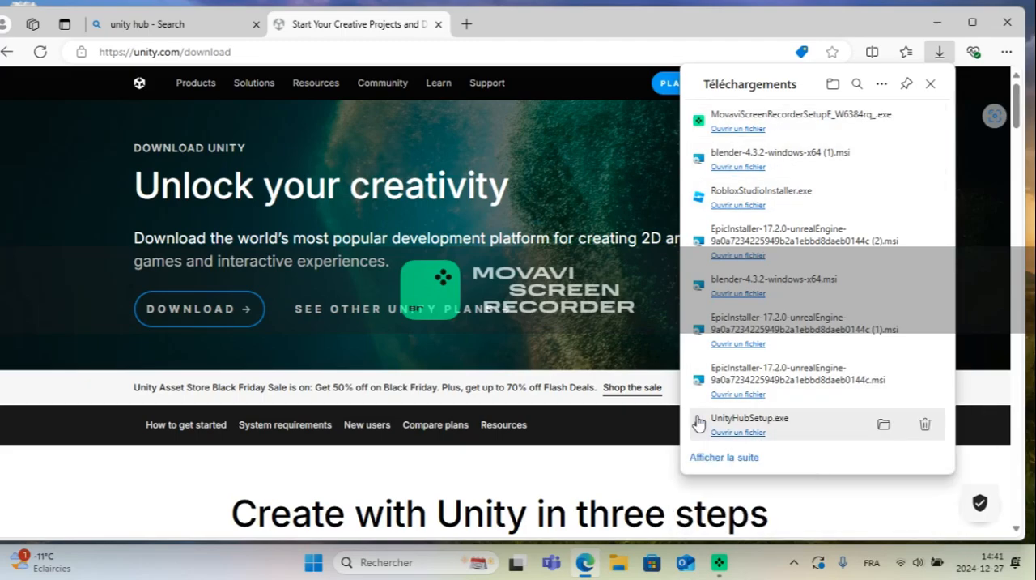
click(612, 302)
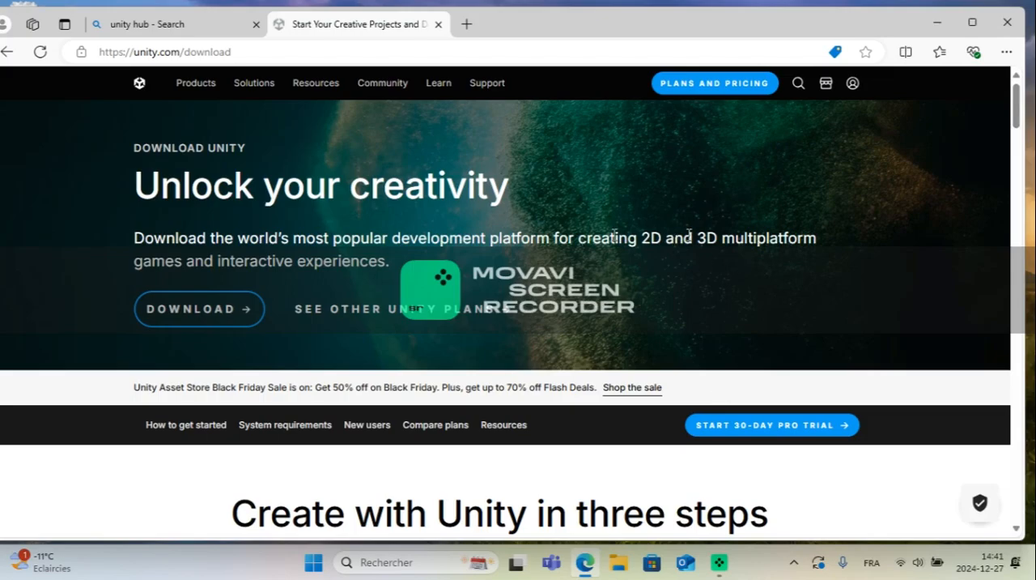
Step: Close the browser and launch Unity Hub from the desktop
click(1008, 22)
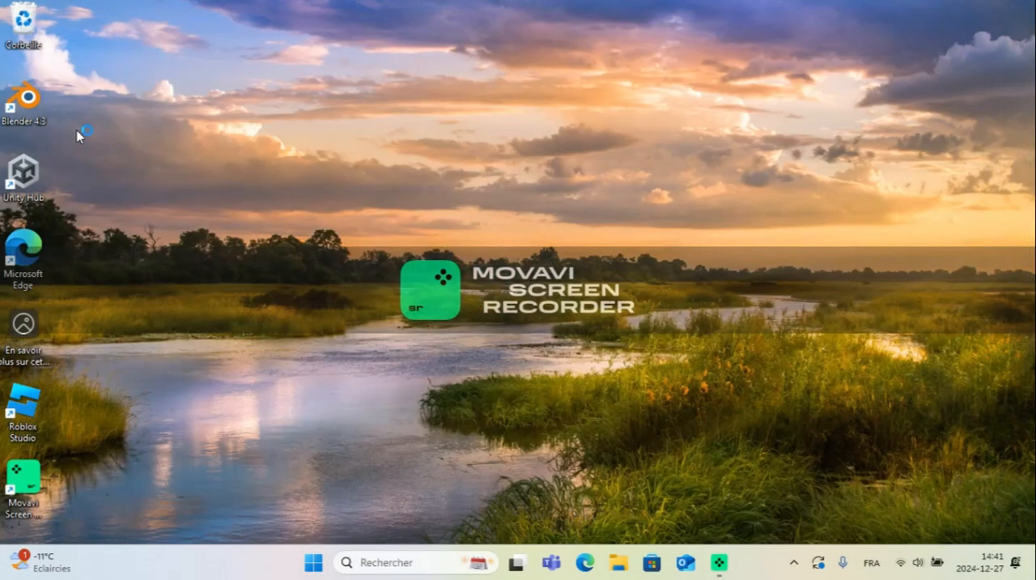
double_click(32, 170)
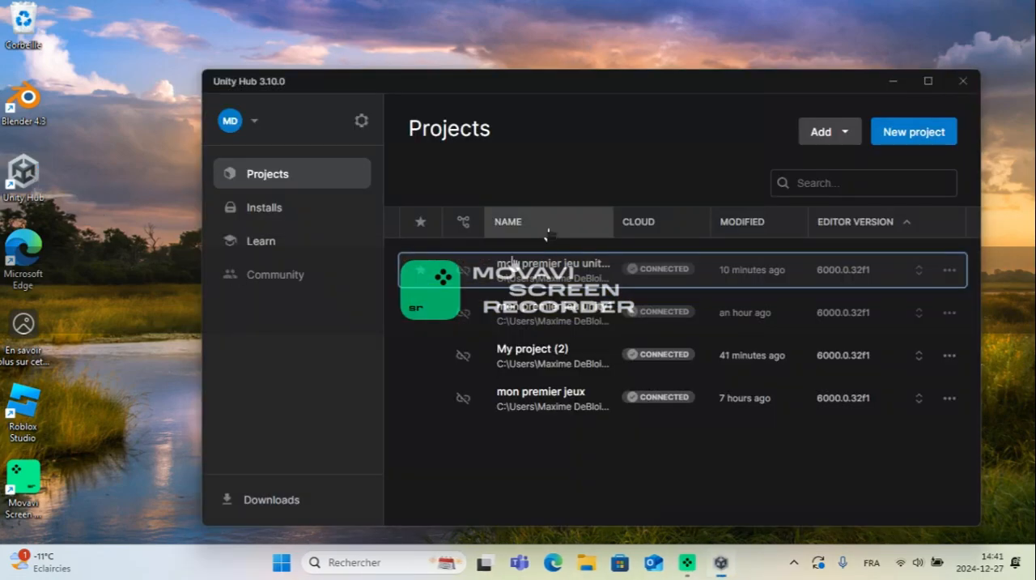
Step: Examine the installed Unity editors and the official releases offered for installation
click(283, 214)
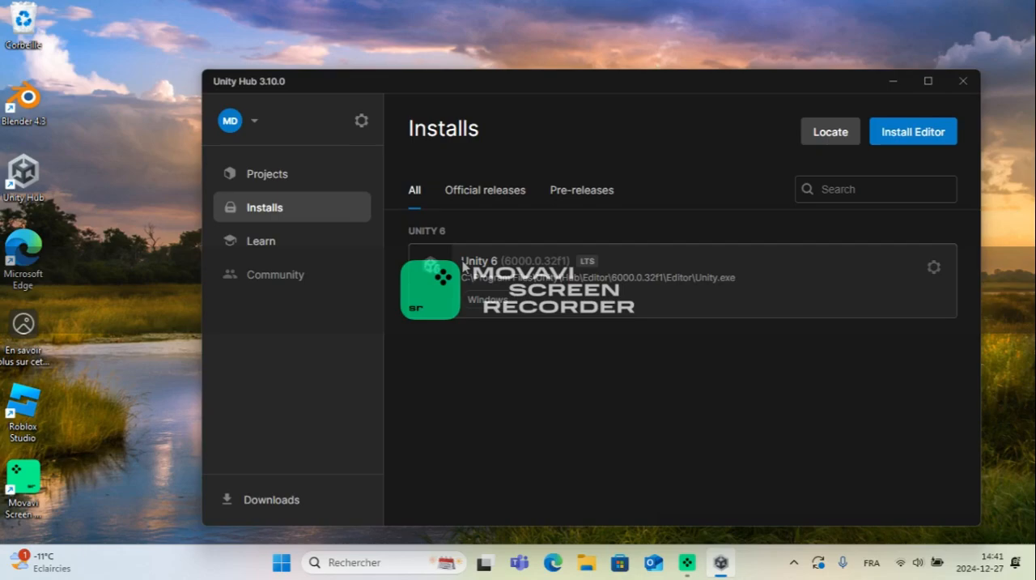
drag(467, 281, 581, 280)
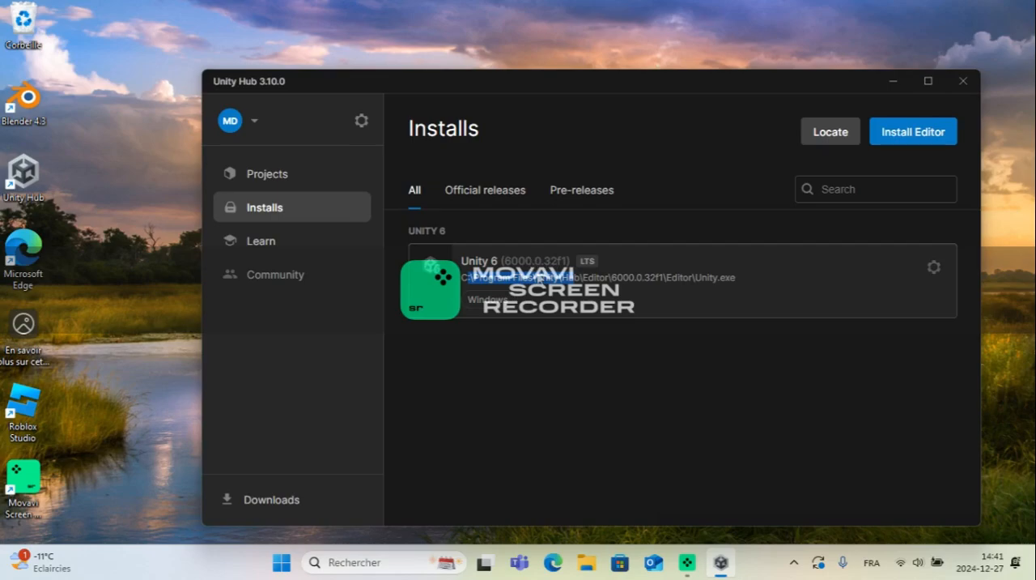
click(913, 132)
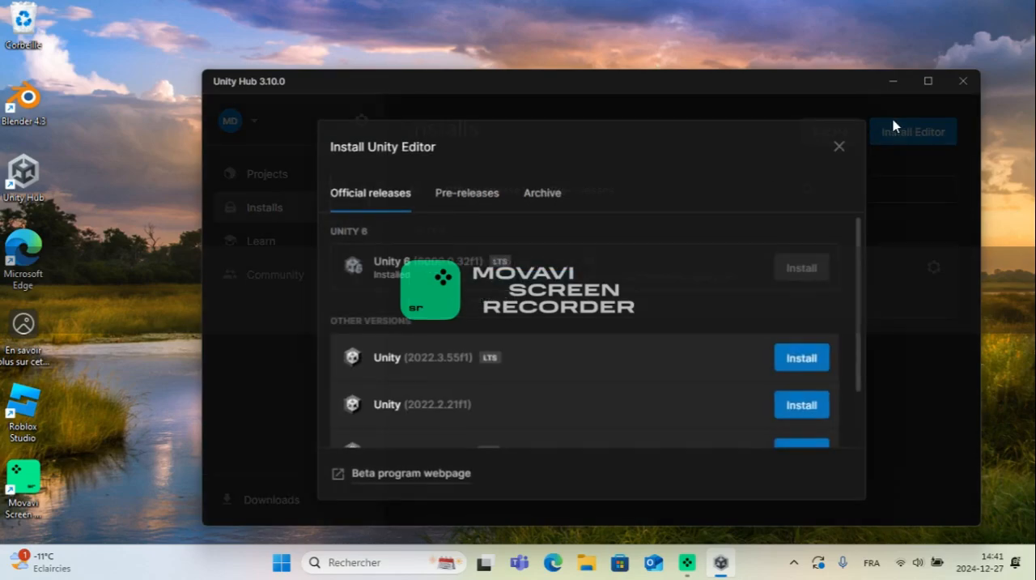
click(838, 147)
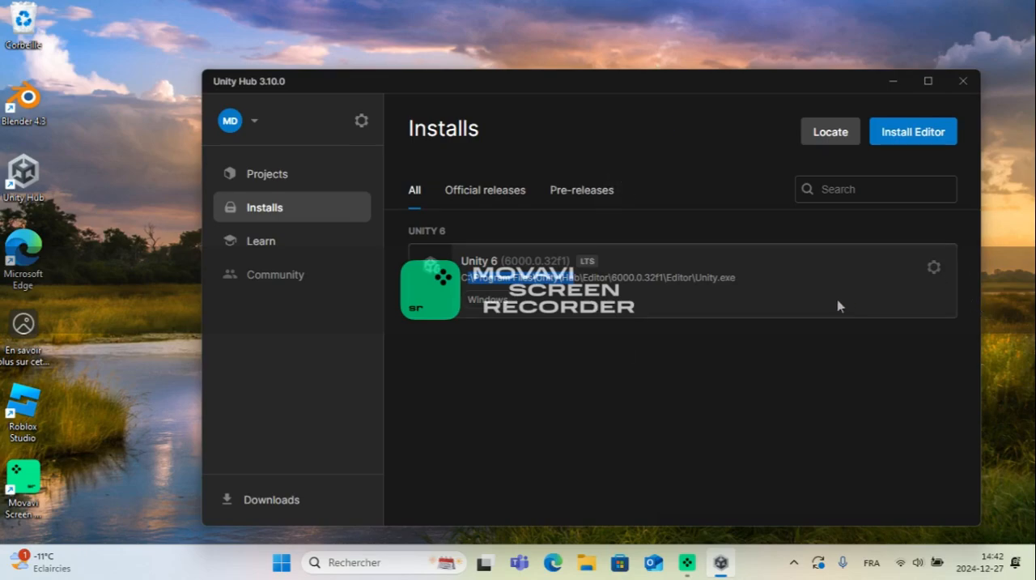
click(317, 168)
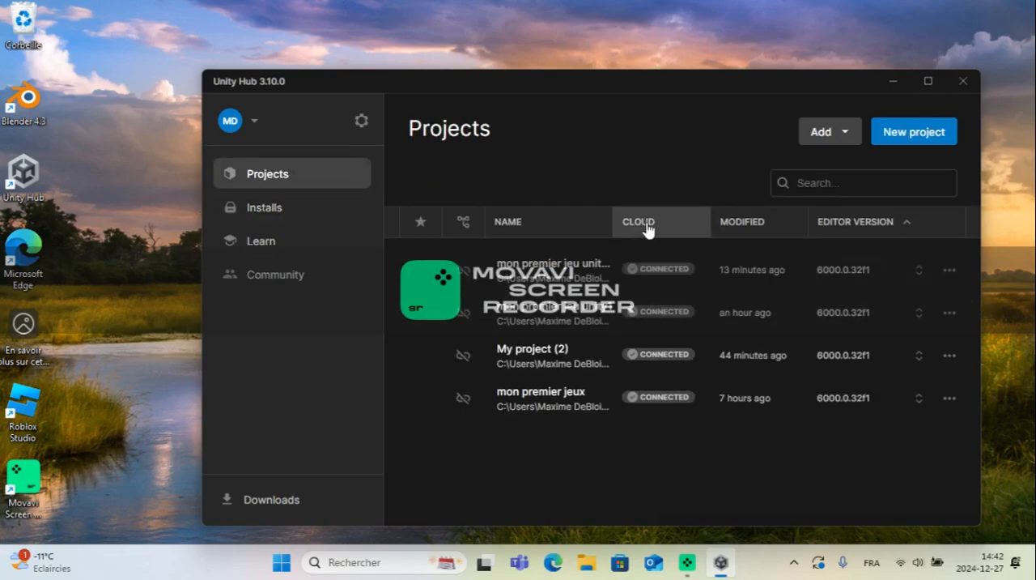
click(923, 132)
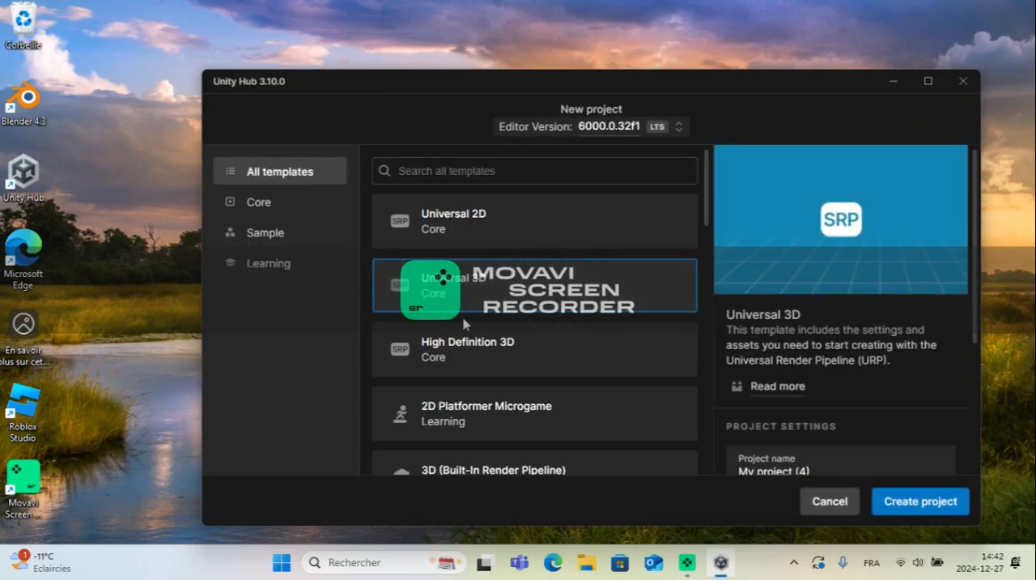
click(835, 462)
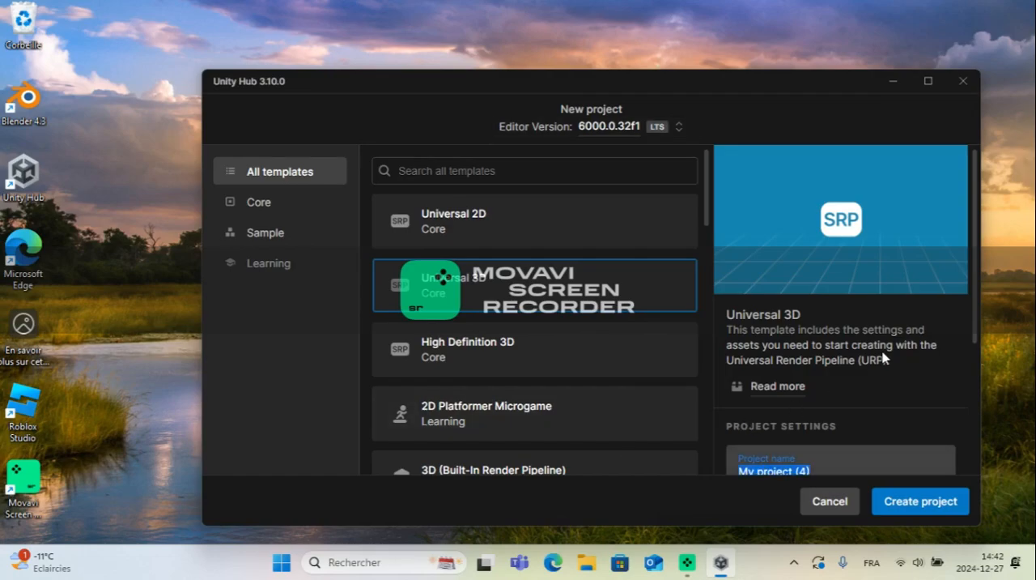
text(dhyv8y fs8 givllsf)
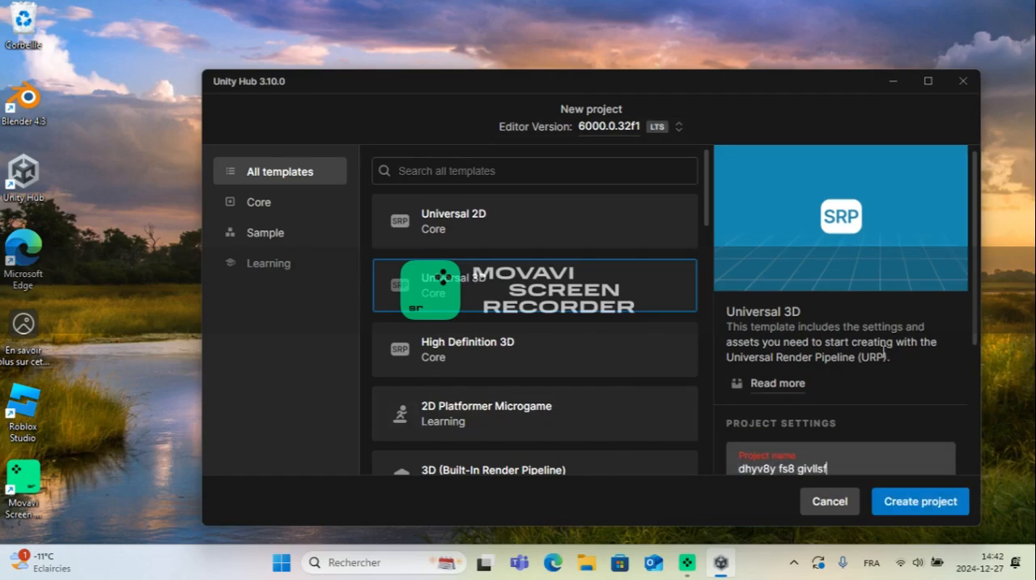
key(BackSpace)
key(BackSpace)
key(BackSpace)
key(BackSpace)
key(BackSpace)
key(BackSpace)
key(BackSpace)
key(BackSpace)
key(BackSpace)
key(BackSpace)
key(BackSpace)
key(BackSpace)
key(BackSpace)
key(BackSpace)
key(BackSpace)
key(BackSpace)
key(BackSpace)
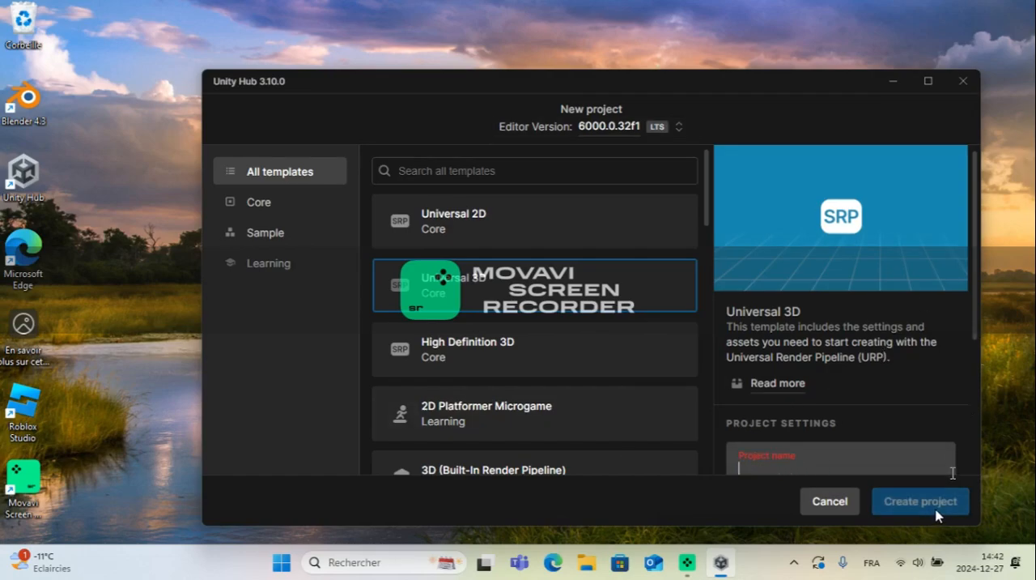
Step: Minimize and restore the Unity Hub window, close it, and launch Unity Hub again
click(891, 80)
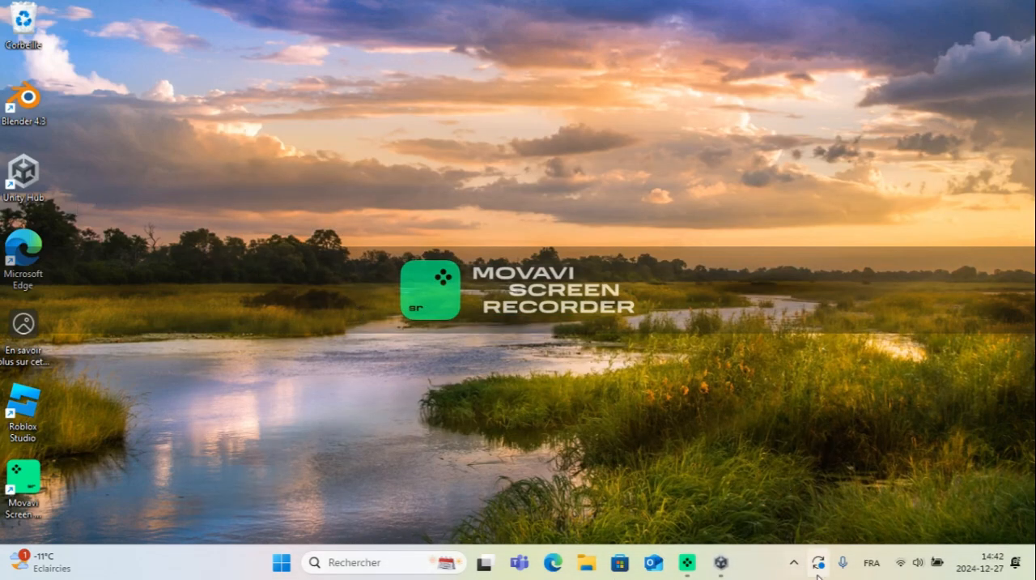
click(721, 562)
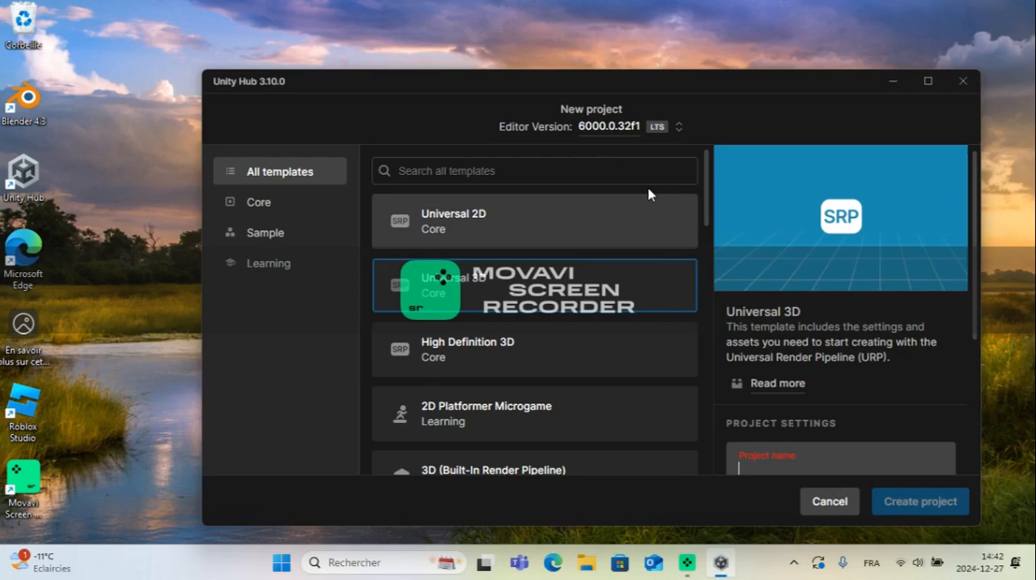
click(963, 81)
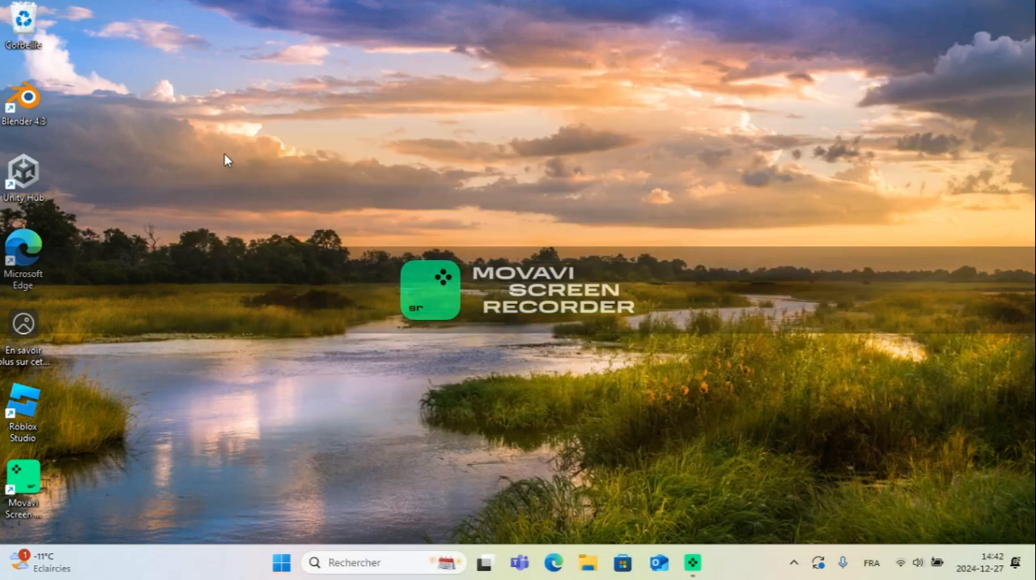
double_click(25, 174)
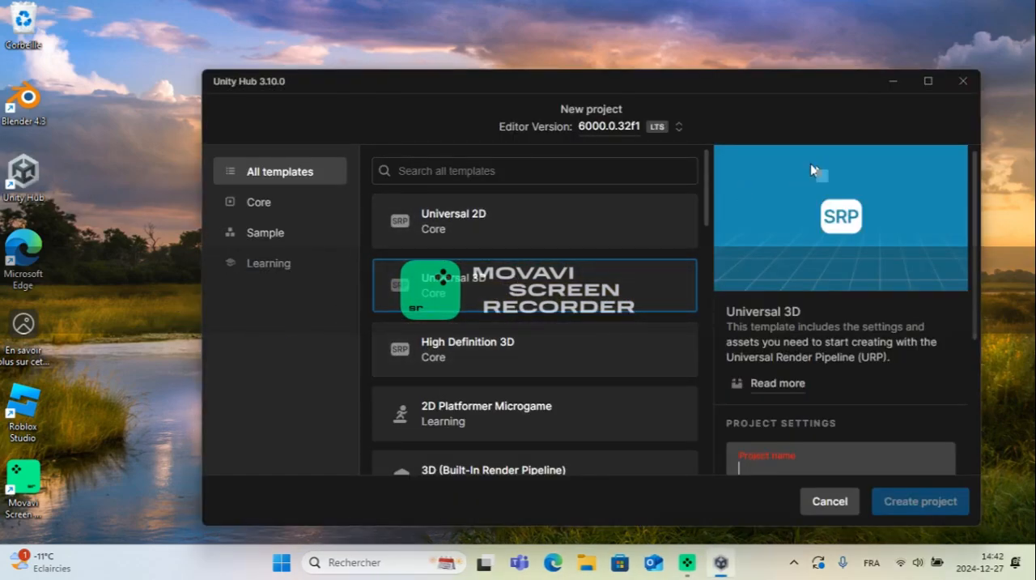
Step: Examine the Core, Sample and Learning template categories for a new project and cancel the project creation
click(274, 203)
click(275, 172)
click(279, 204)
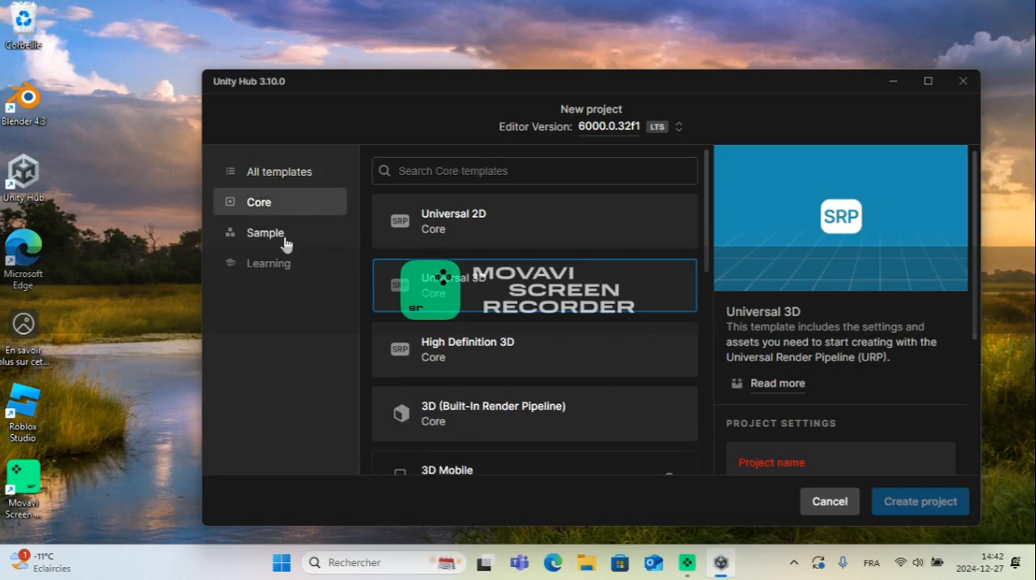
click(279, 235)
click(275, 265)
click(313, 172)
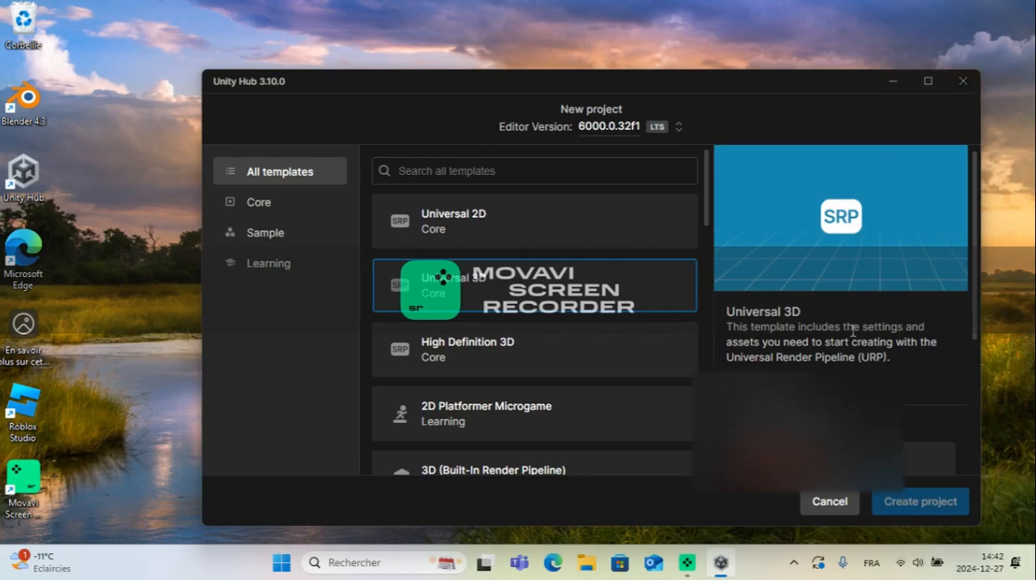
scroll(854, 330, down, 3)
click(830, 501)
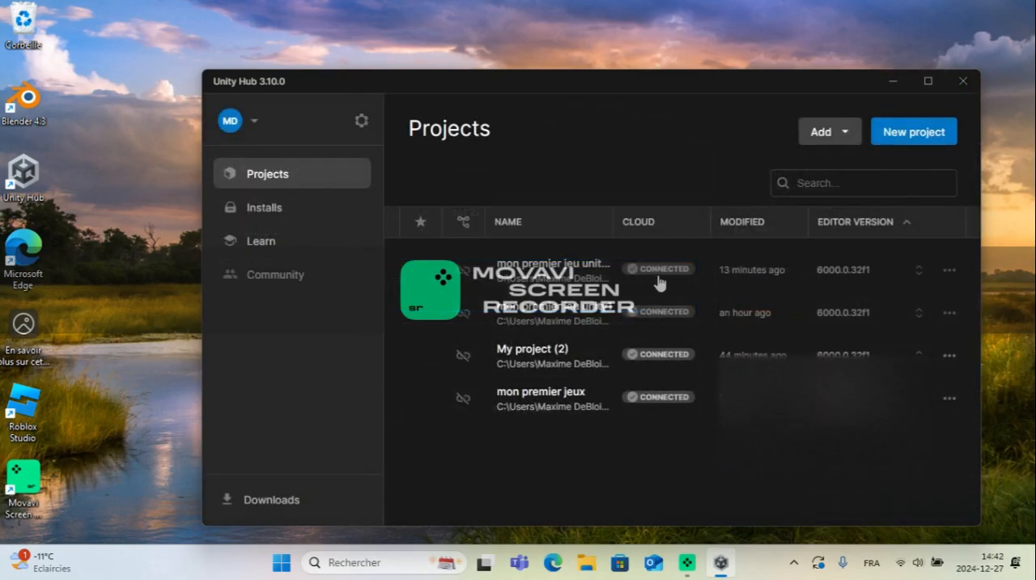
Step: Open the project "mon premier jeu unity(vidéo1)" in the Unity editor and add a plane named "gazon" to SampleScene
click(572, 279)
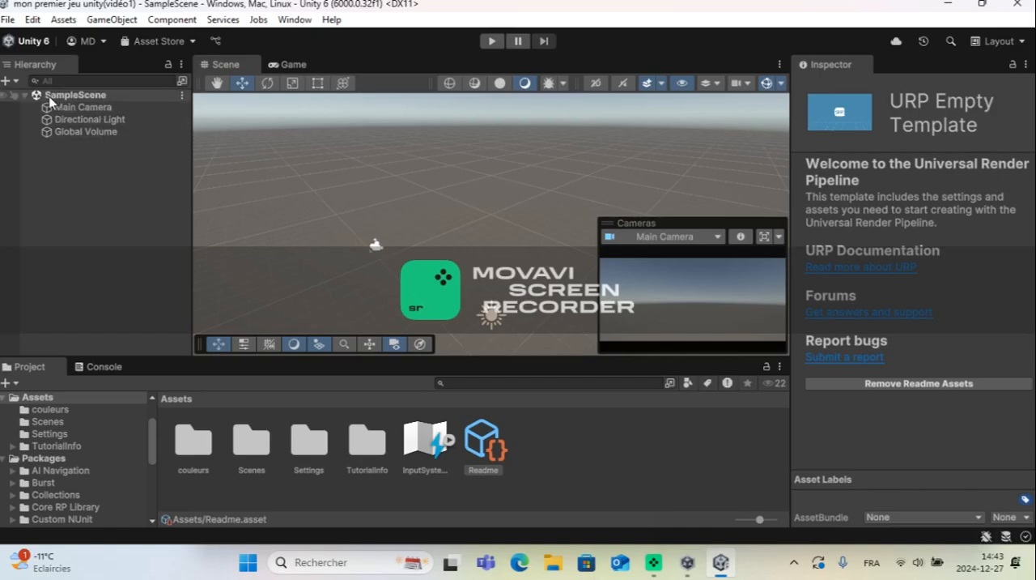
right_click(90, 170)
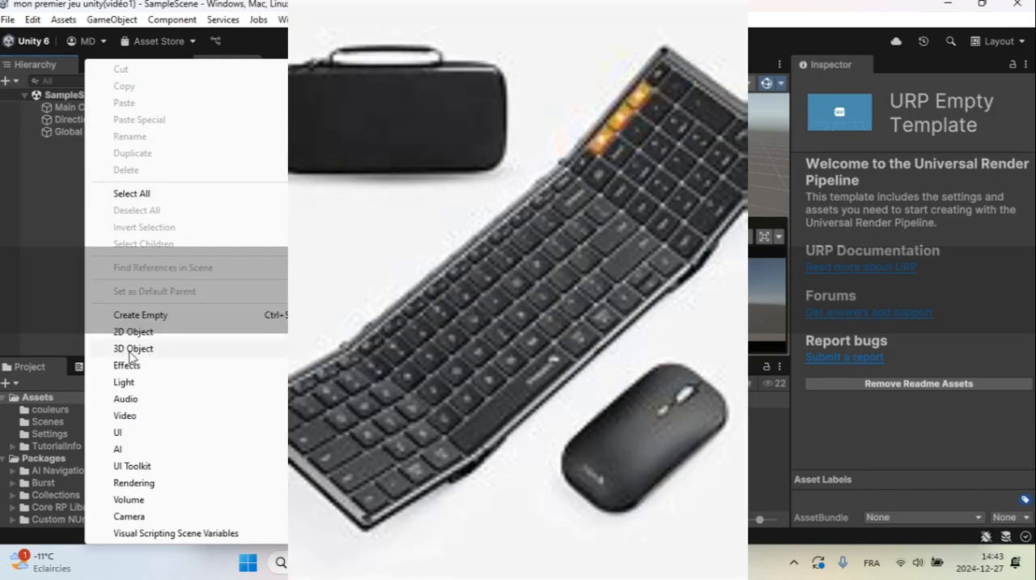
mouse_move(130, 350)
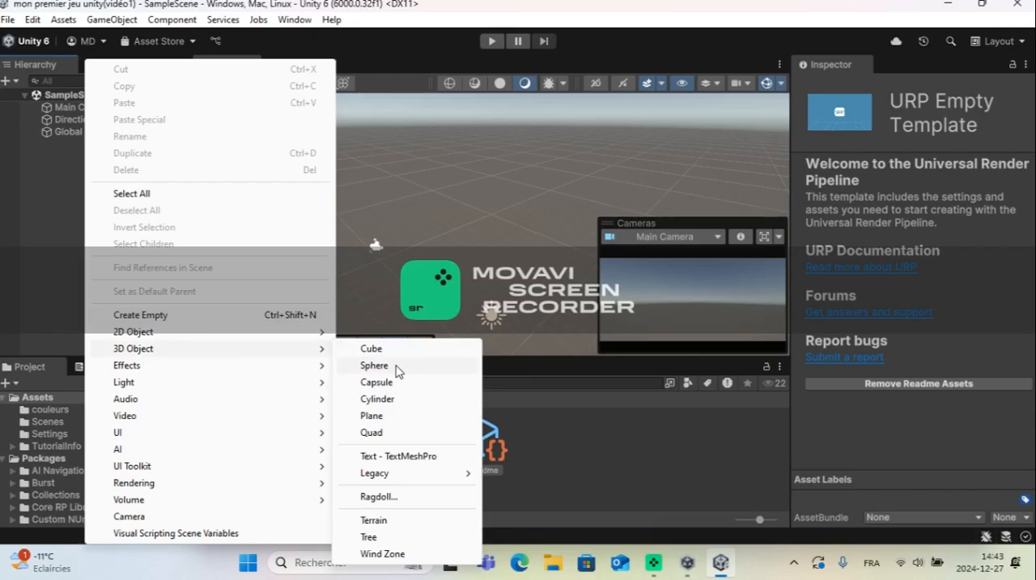
click(374, 416)
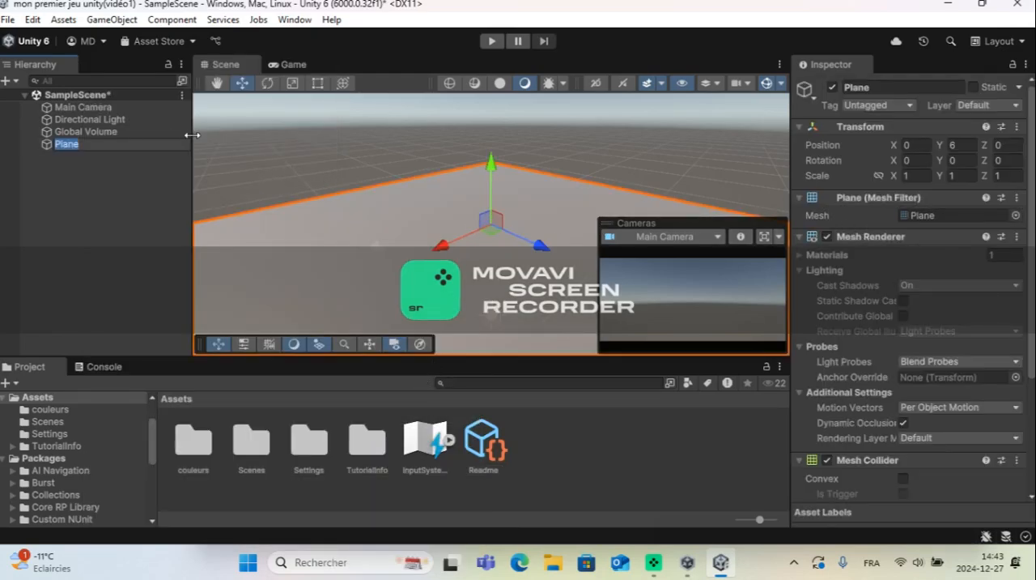
key(BackSpace)
text(gazon)
key(Return)
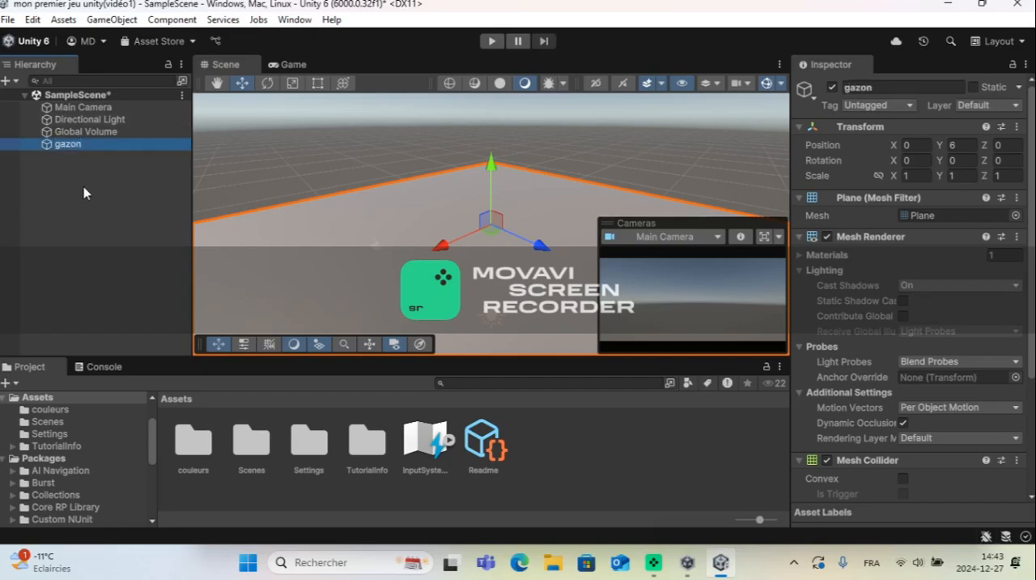
Step: Set the gazon plane's X and Z scale to 100 and its Y position to 0
click(924, 176)
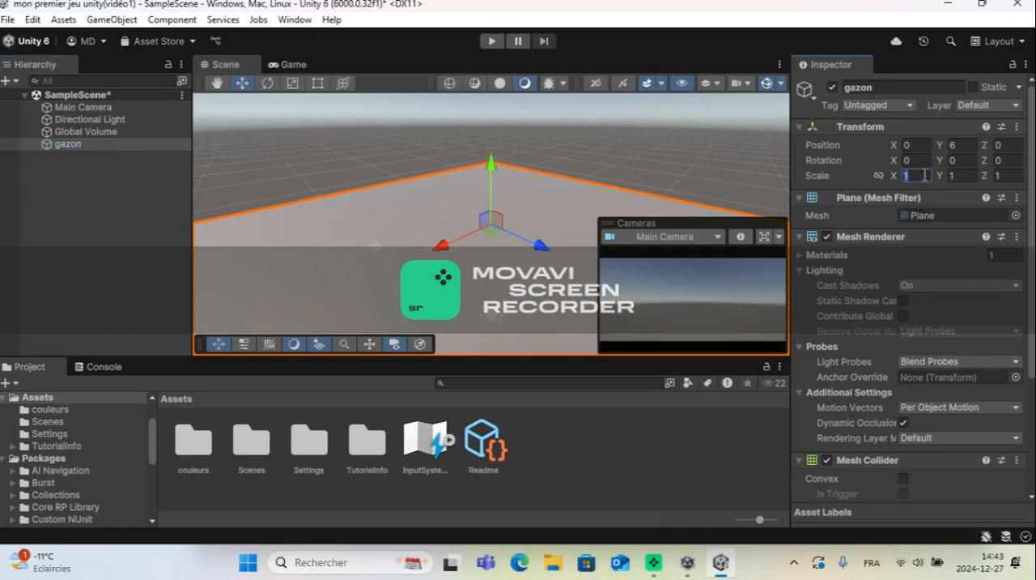
text(100)
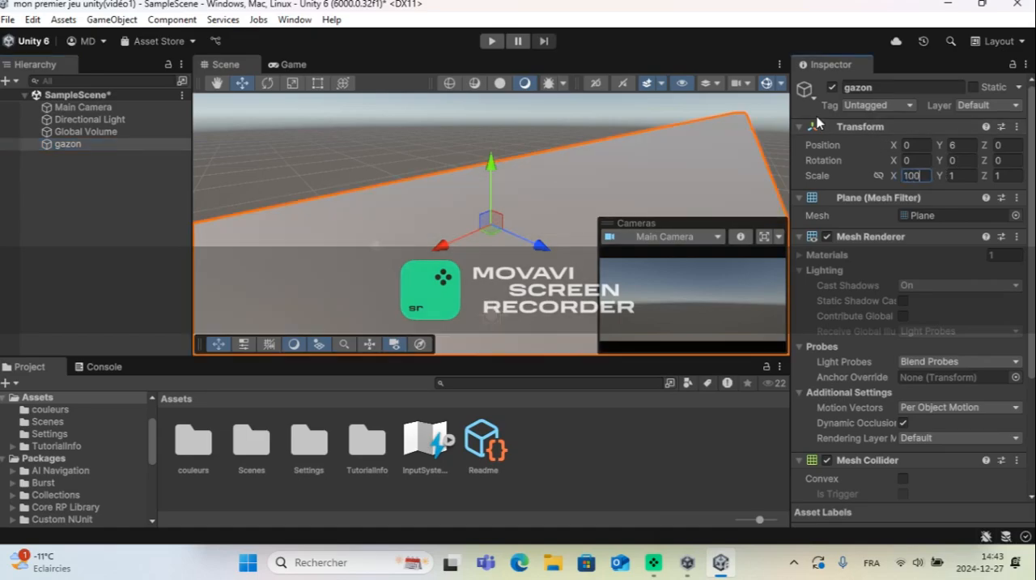
click(1017, 177)
text(100)
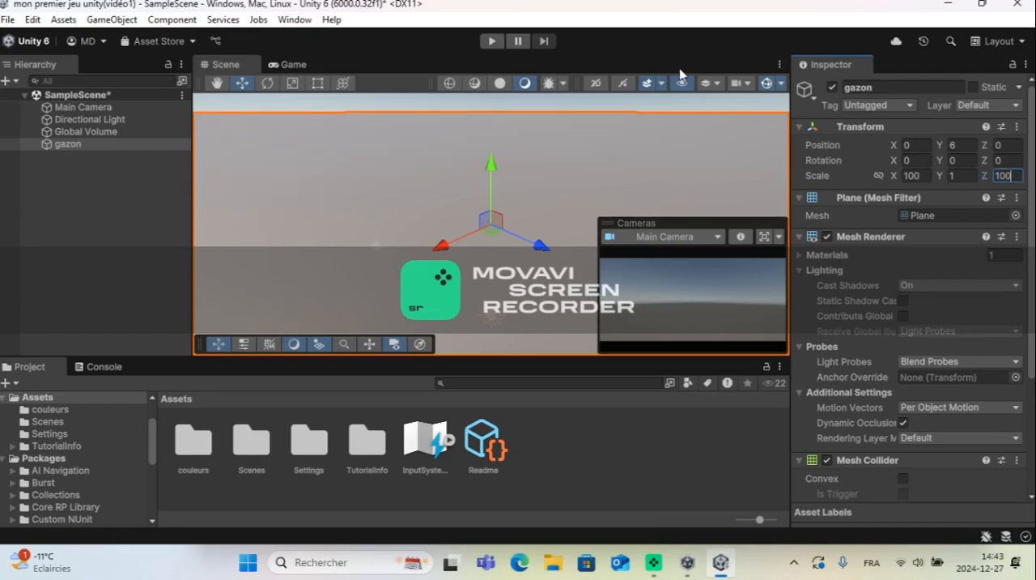
click(977, 144)
key(BackSpace)
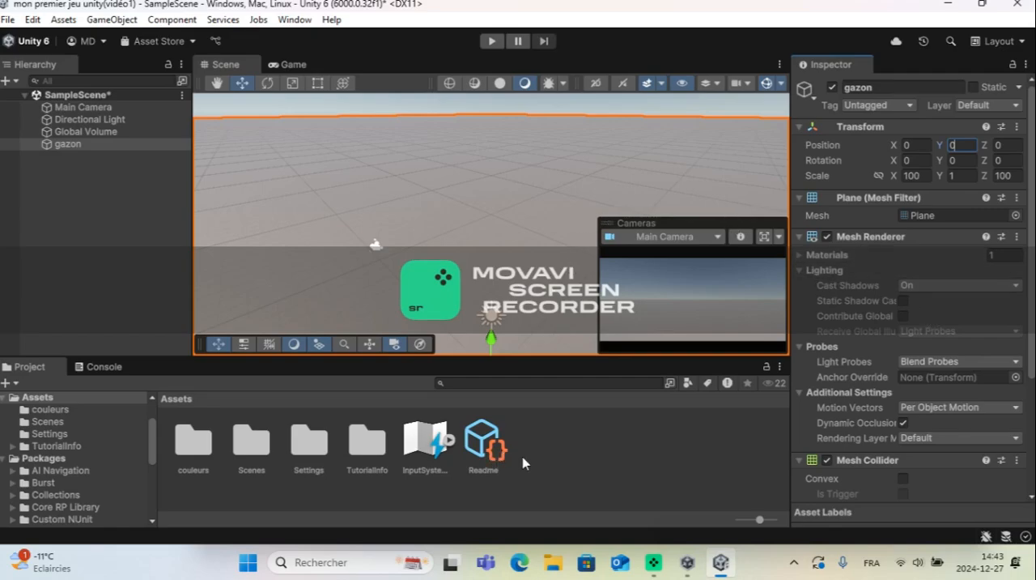
Step: Create a new material named "gazon" in the Assets folder
right_click(580, 434)
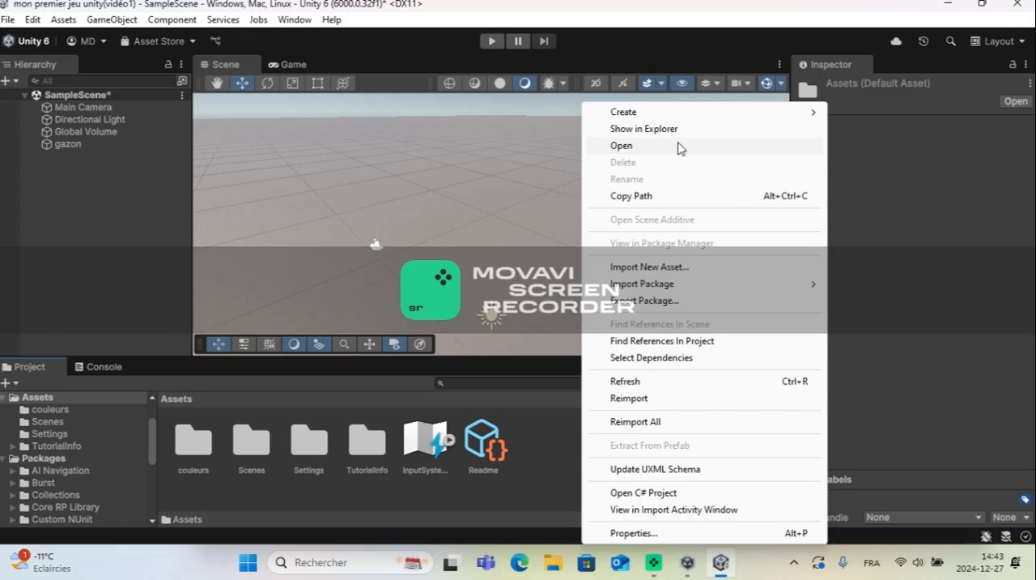
mouse_move(680, 114)
click(869, 129)
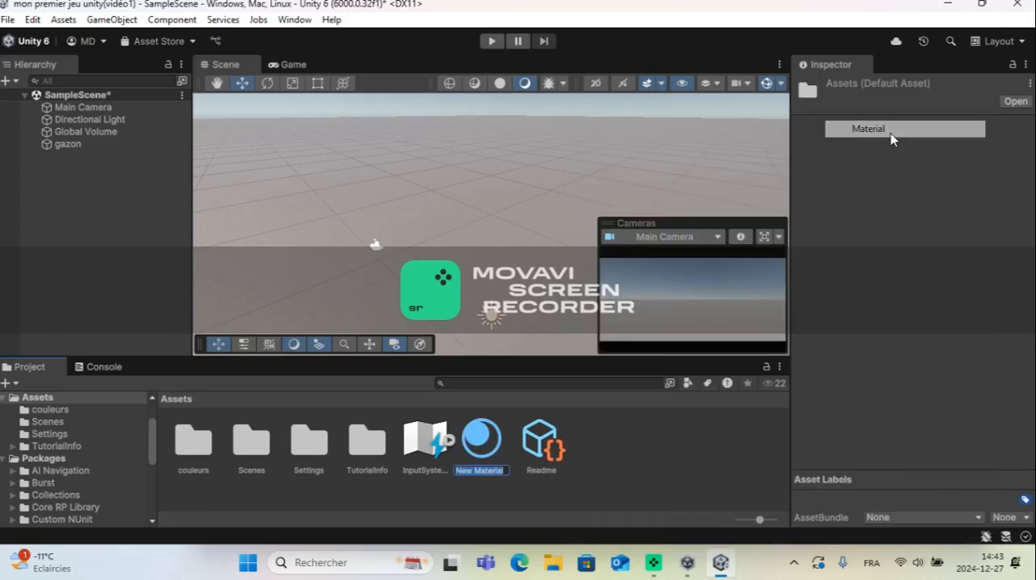
key(BackSpace)
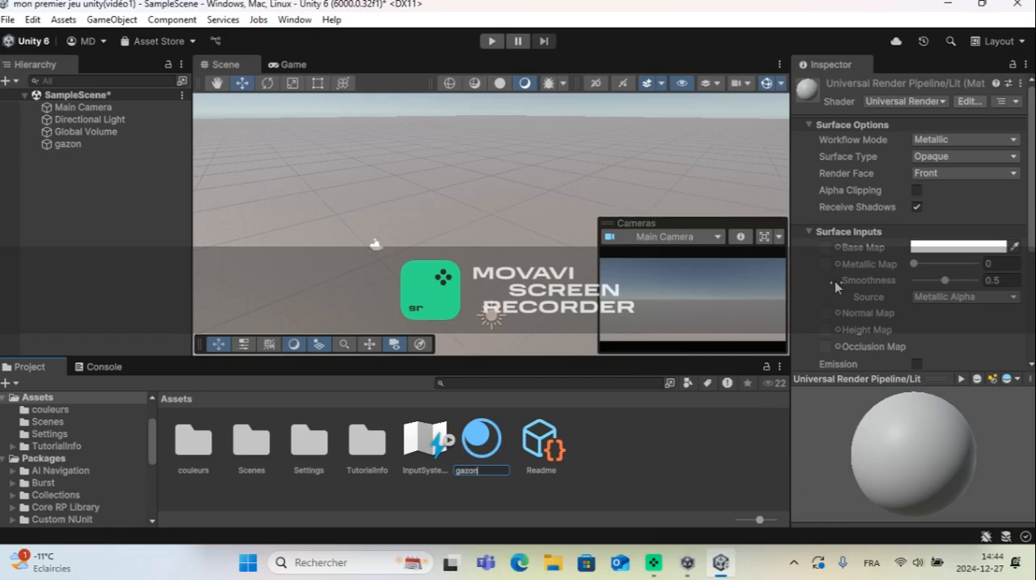
key(Return)
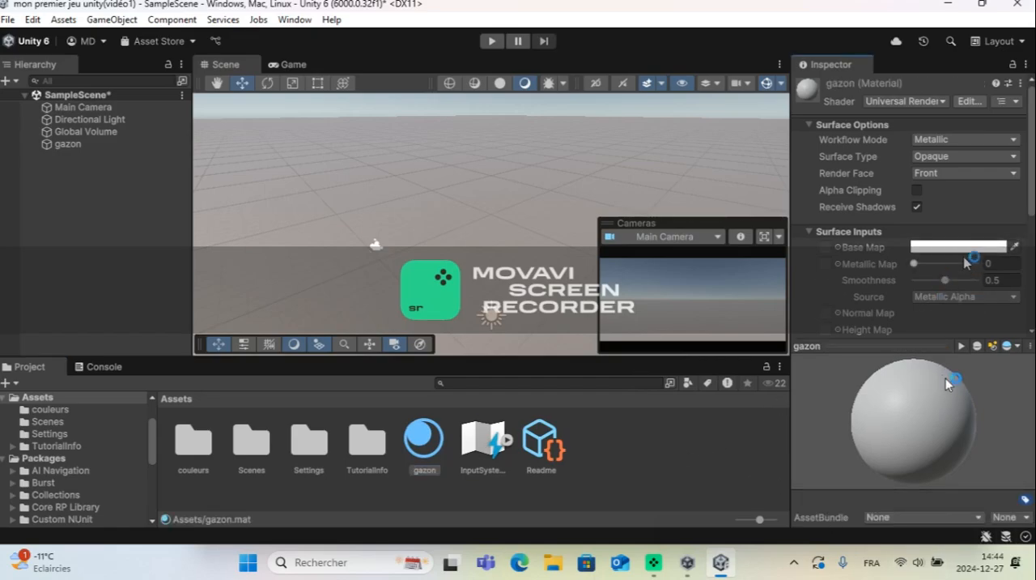
Step: Set the gazon material's base map color to green, hexadecimal 22AB13
click(972, 246)
click(911, 227)
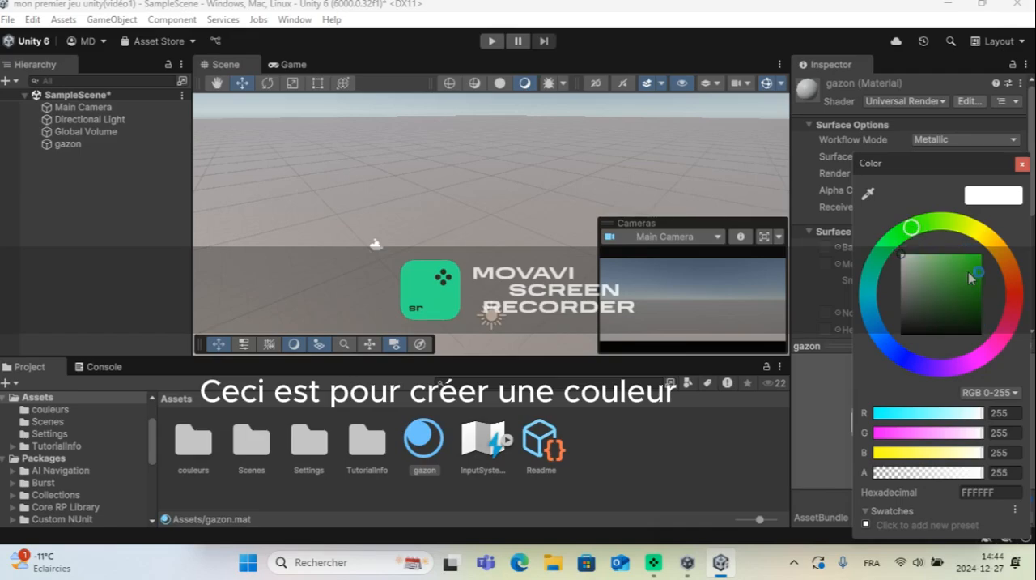
drag(972, 278, 973, 280)
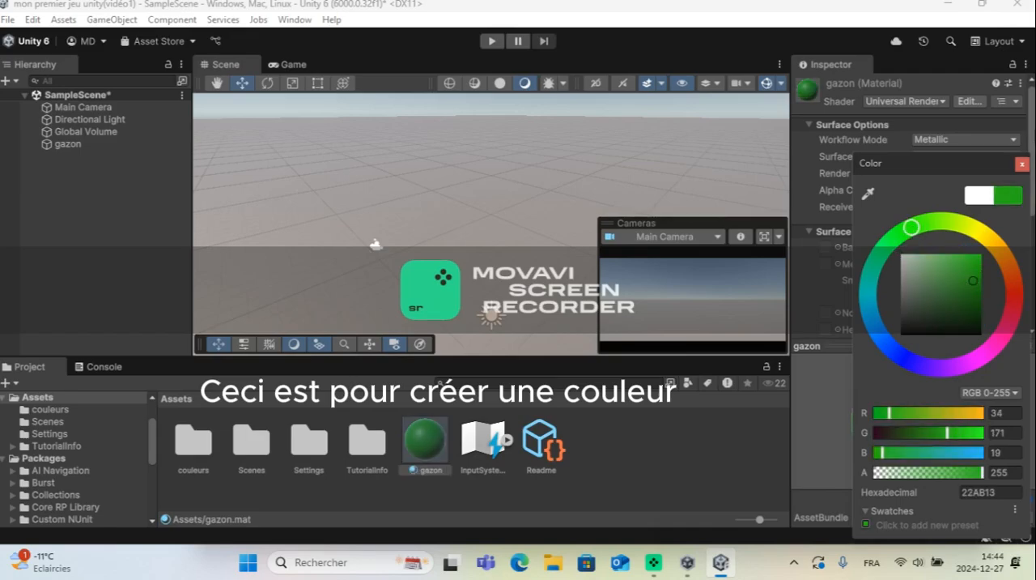
click(1023, 165)
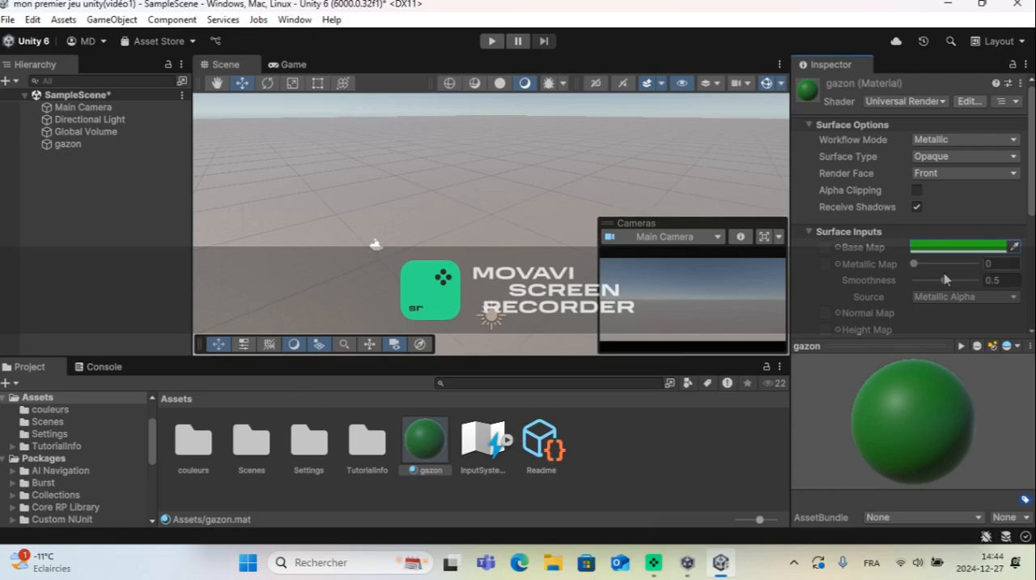
Step: Try metallic values of 0.72 and 1000 on the gazon material
click(824, 266)
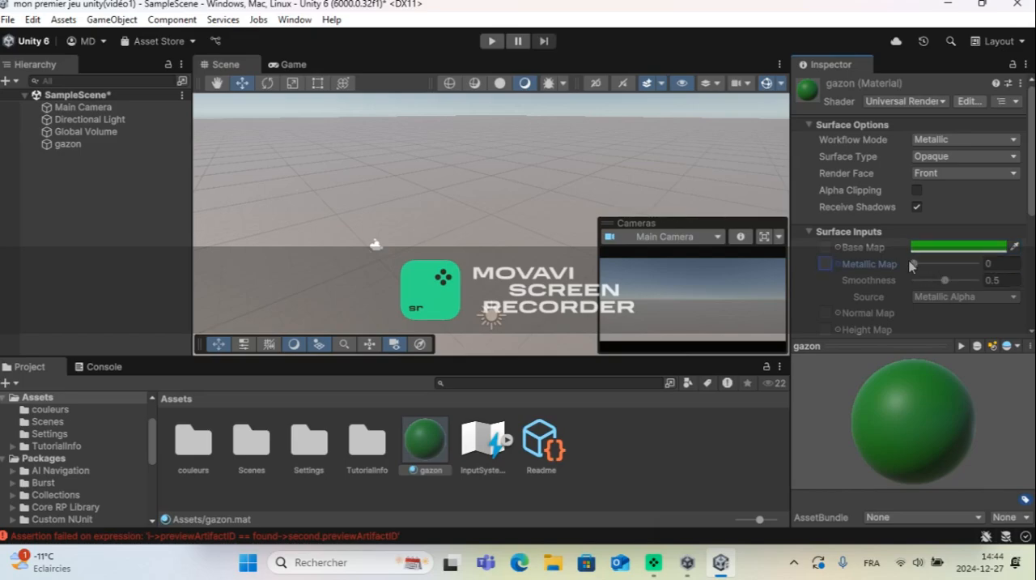
drag(915, 264, 964, 280)
click(1001, 266)
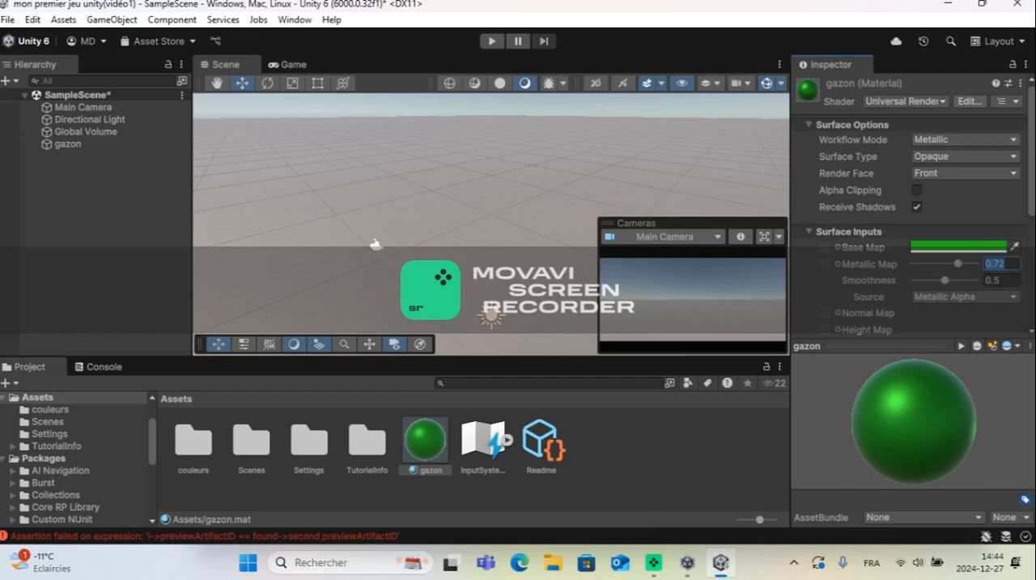
key(BackSpace)
text(000)
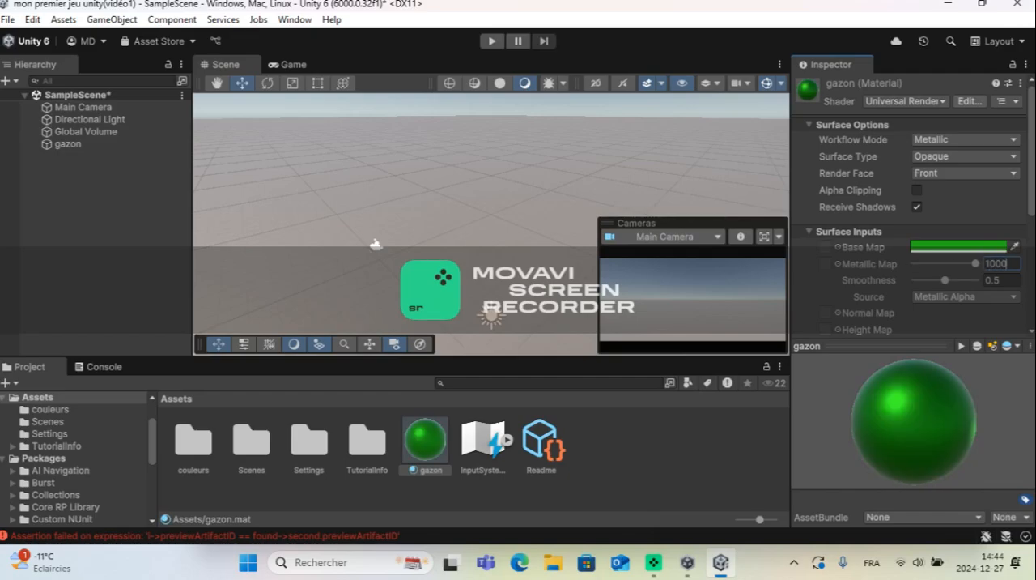
Step: Set the gazon material's metallic value to 0.6 and raise it slightly further
key(BackSpace)
key(BackSpace)
key(BackSpace)
key(BackSpace)
text(0)
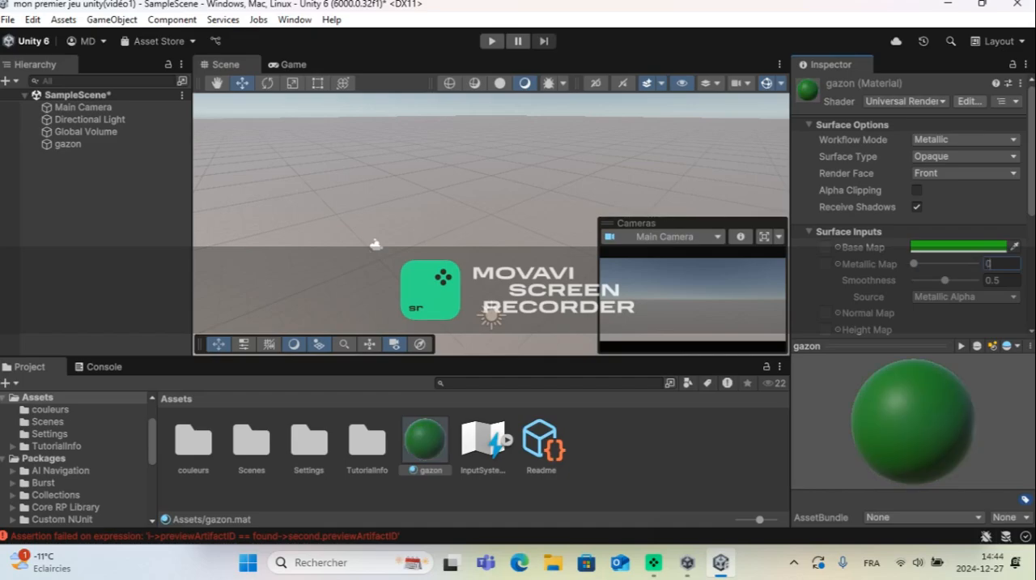
text(.6)
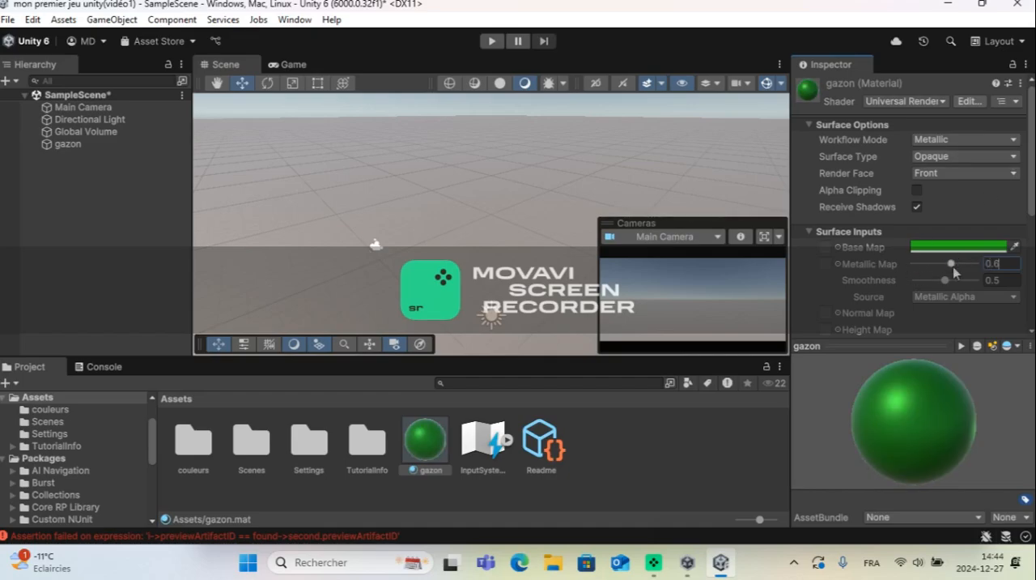
mouse_move(952, 264)
mouse_down()
mouse_move(975, 266)
mouse_move(965, 269)
mouse_up()
Step: Apply the green gazon material to the ground plane in the scene
click(658, 451)
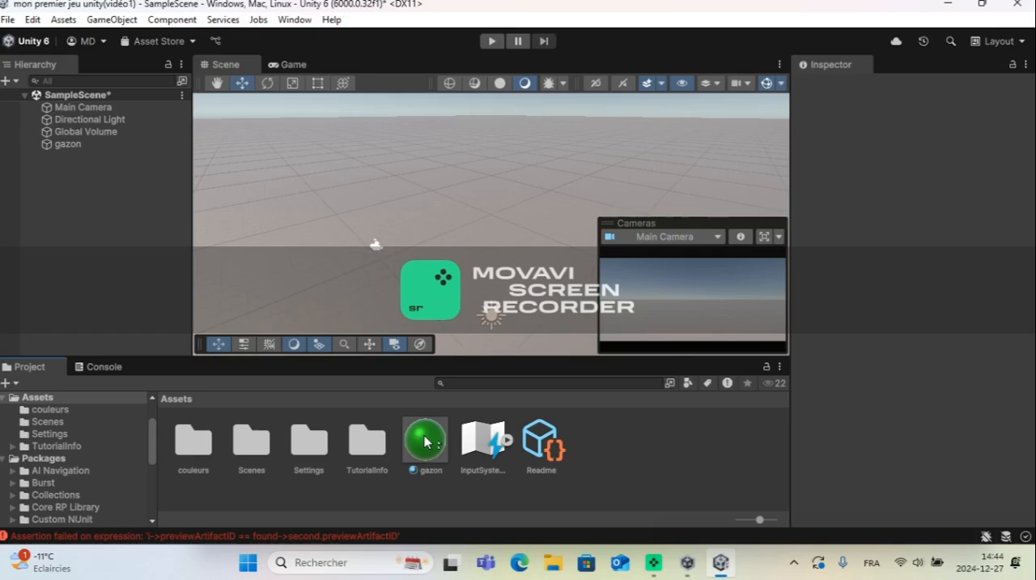
drag(424, 436, 463, 254)
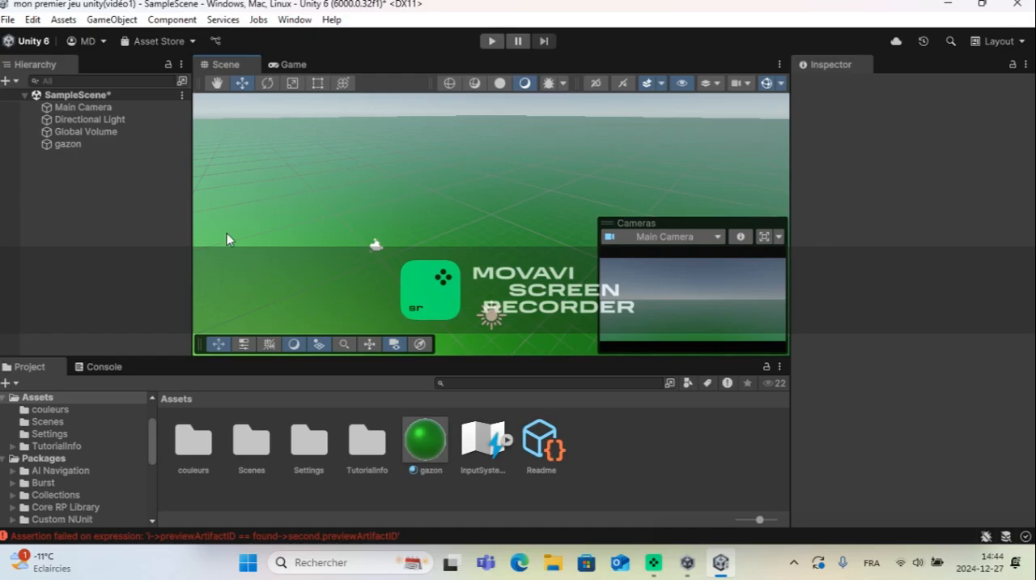
click(85, 144)
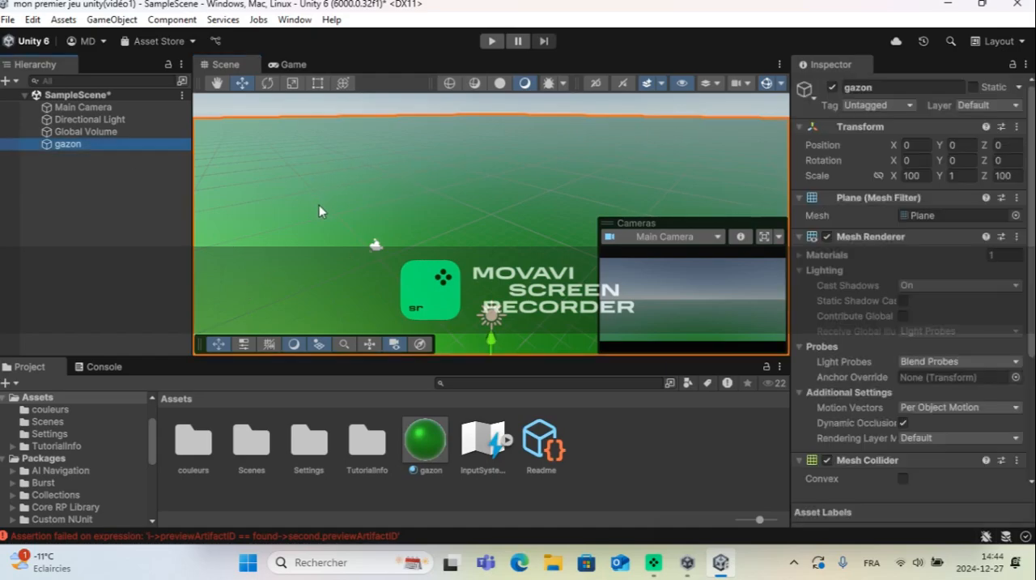
click(386, 106)
Step: Add a cube to the scene with an X and Z scale of 5 and a Y position of 4
right_click(86, 169)
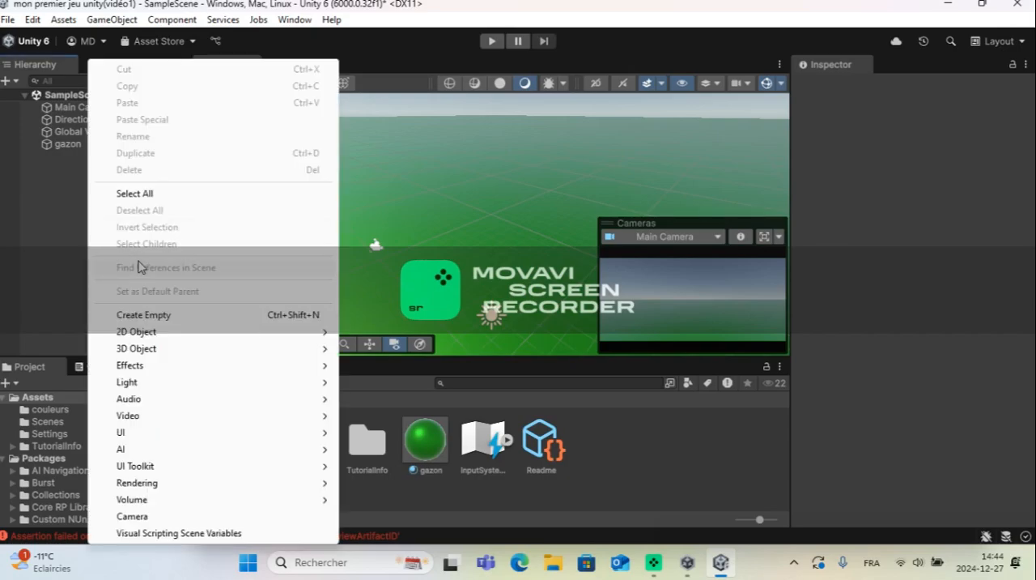
mouse_move(146, 349)
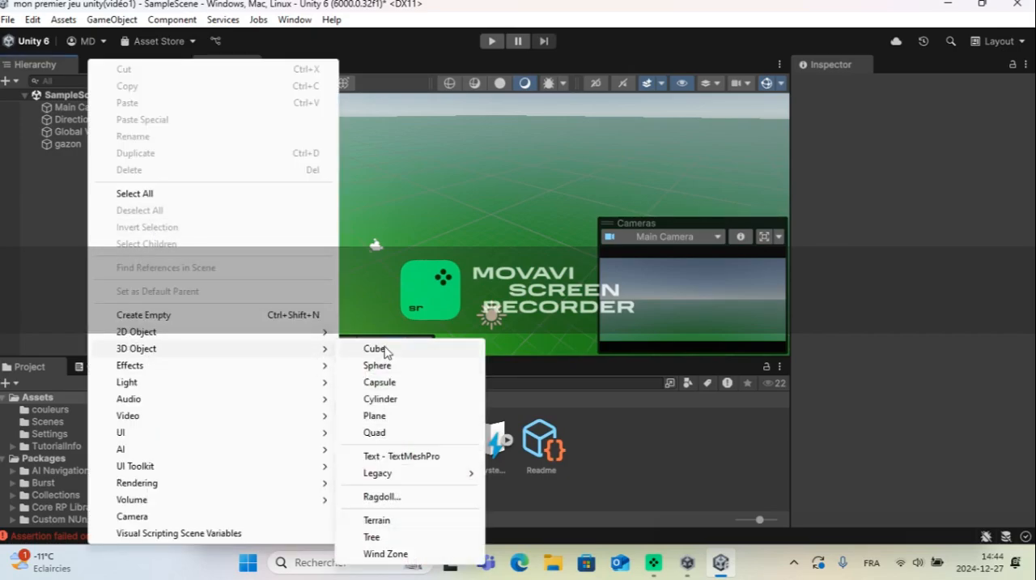
click(381, 353)
click(912, 176)
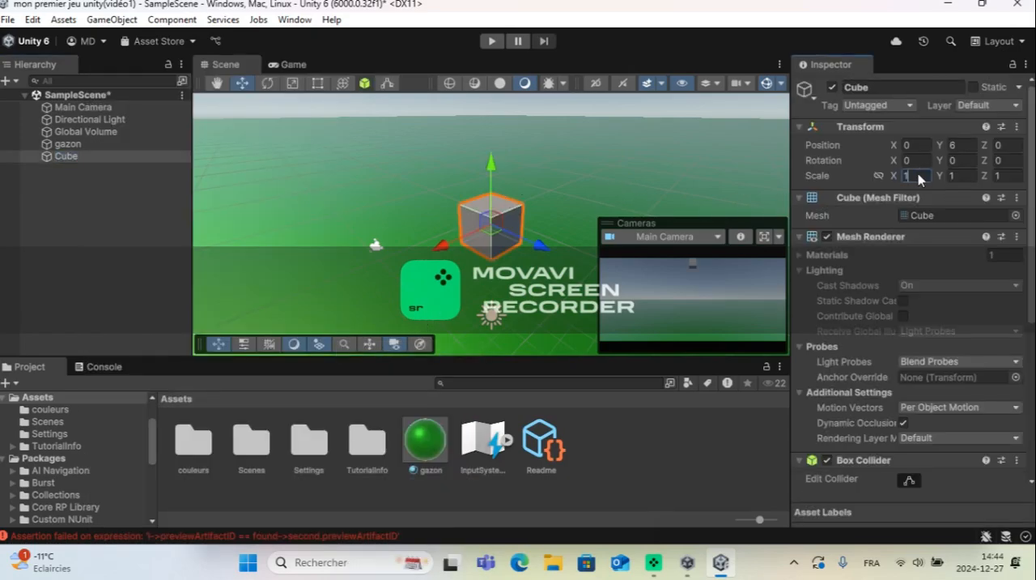
text(5)
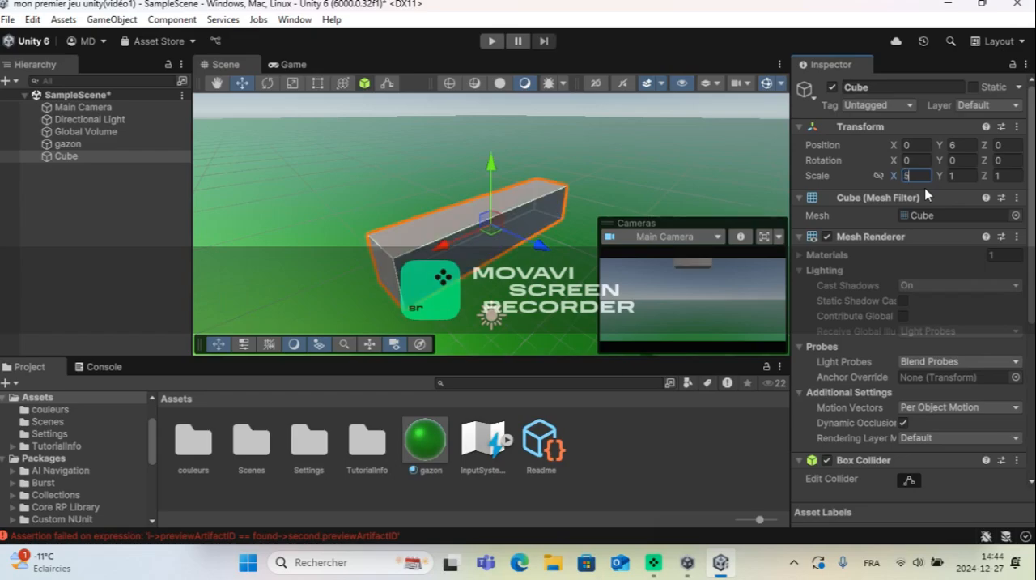
click(1012, 176)
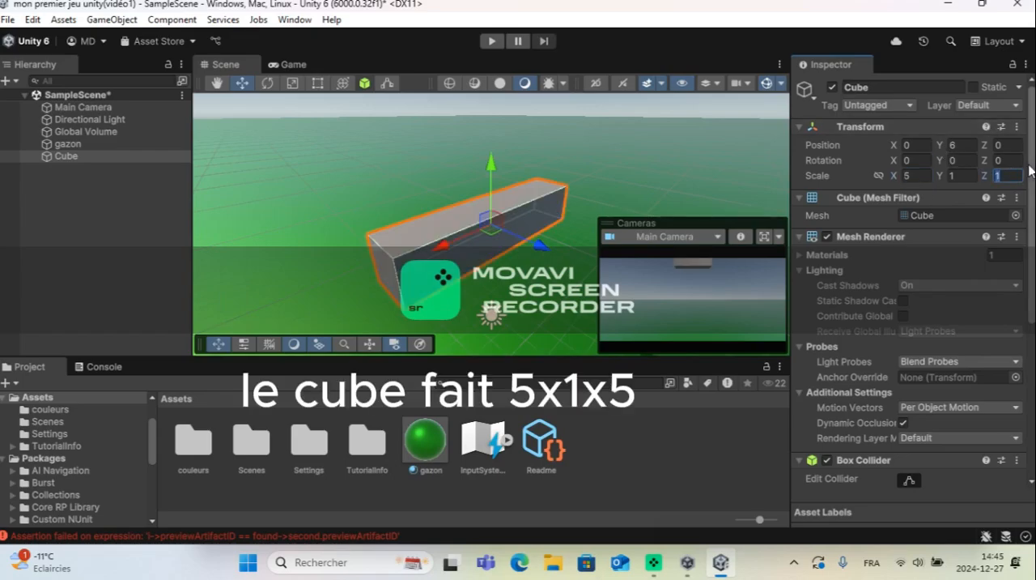
text(5)
click(974, 145)
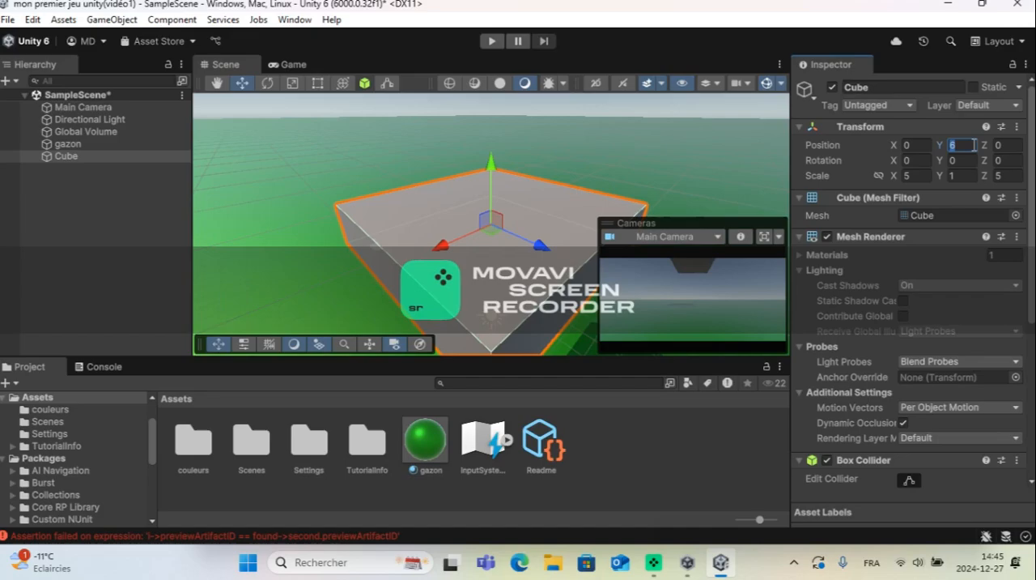
text(4)
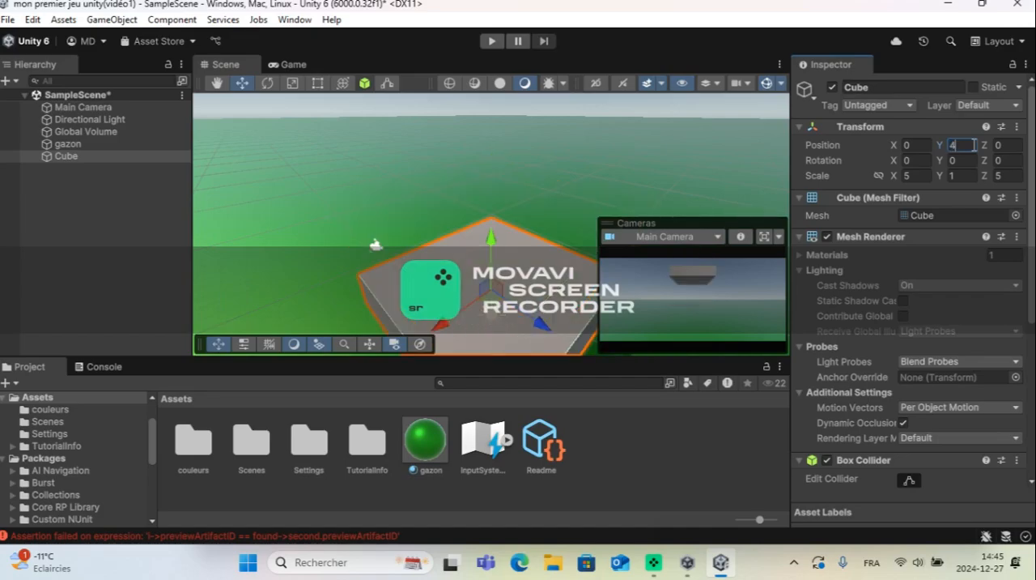
click(88, 172)
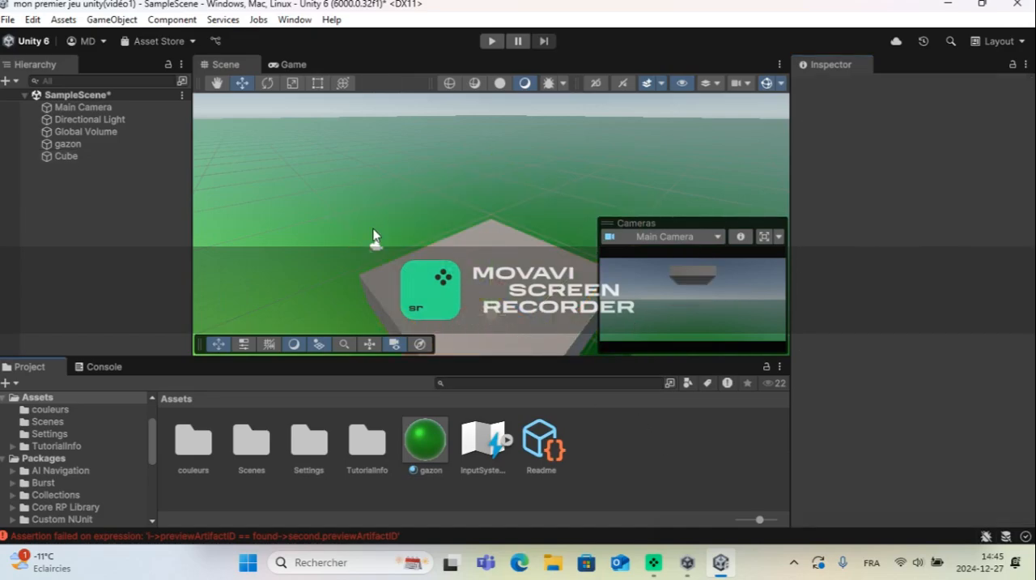
Step: Rename the cube in the scene as "base"
right_click(88, 173)
click(66, 158)
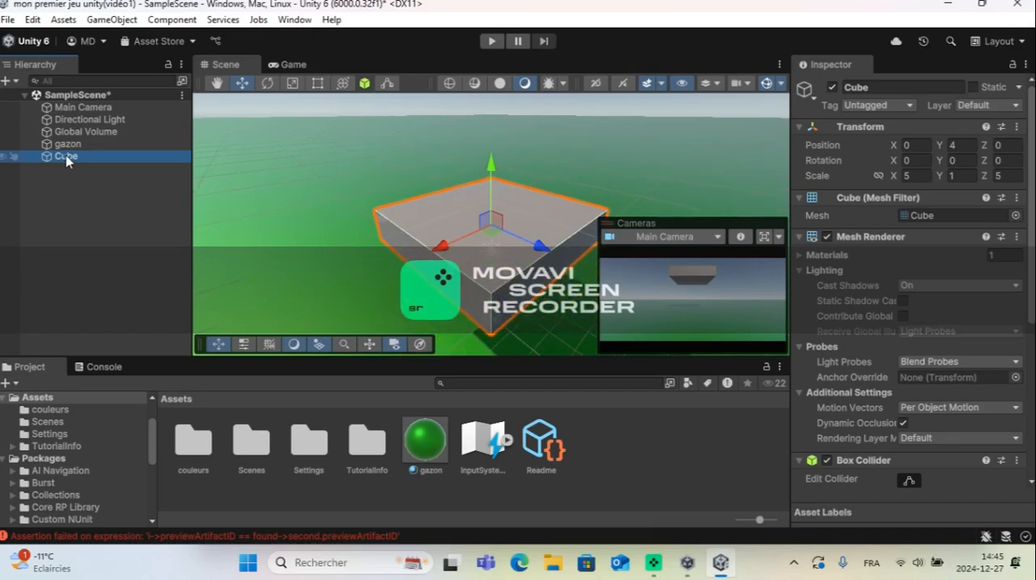
double_click(67, 158)
double_click(68, 158)
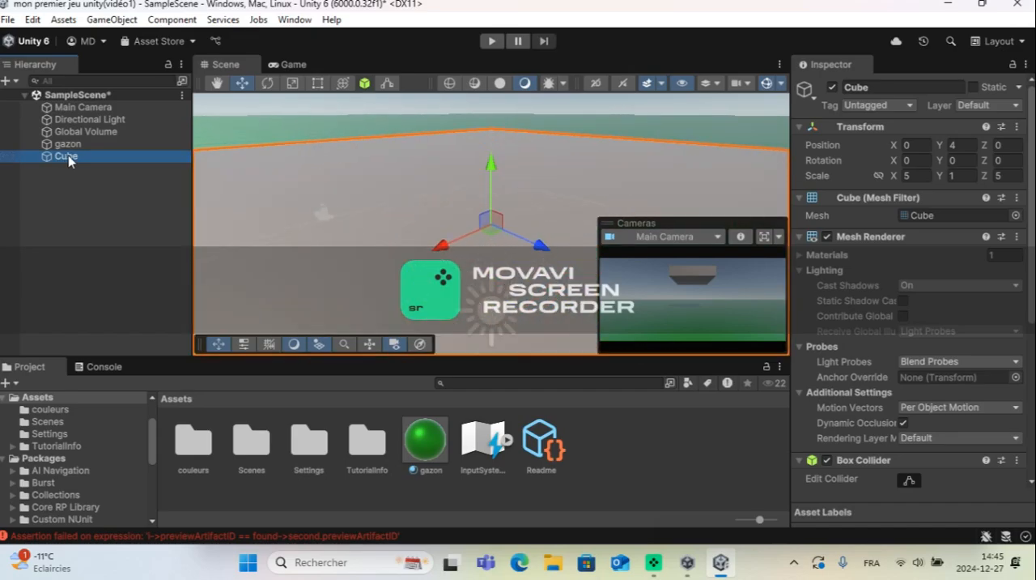
click(69, 159)
key(BackSpace)
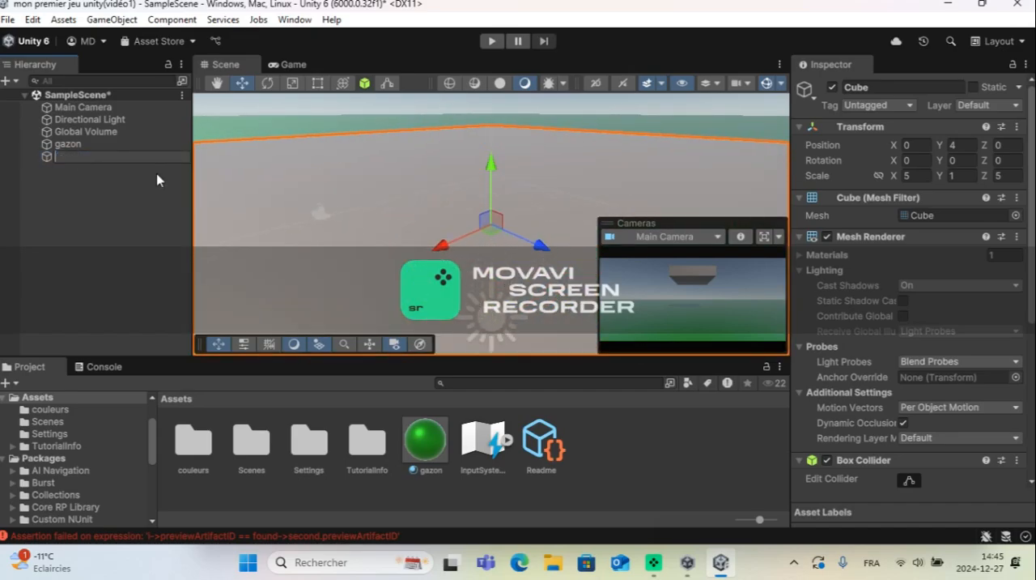
text(base)
key(Return)
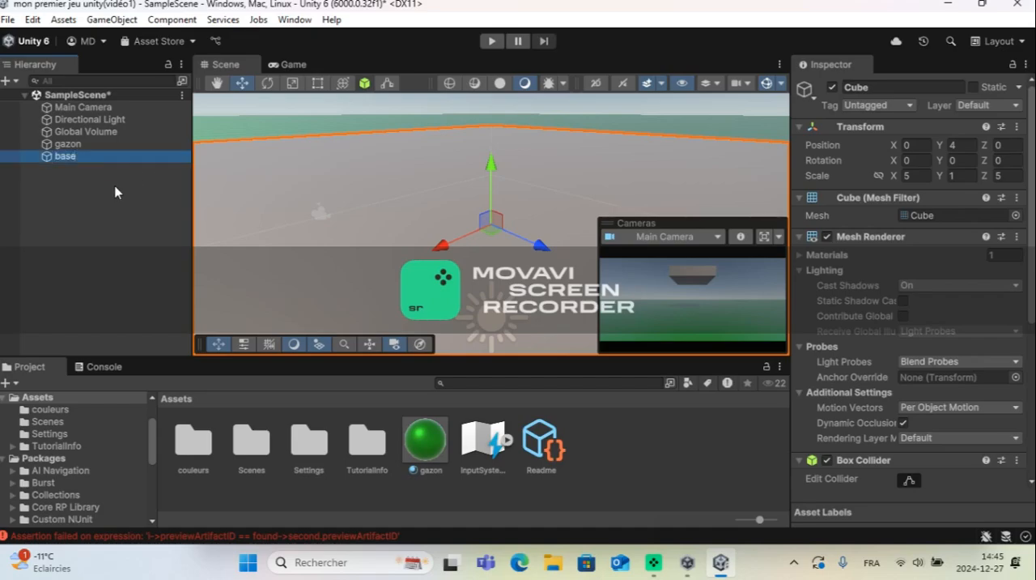
Step: Add a capsule above the base block and set its Y position to 6
scroll(503, 241, down, 4)
scroll(503, 242, down, 5)
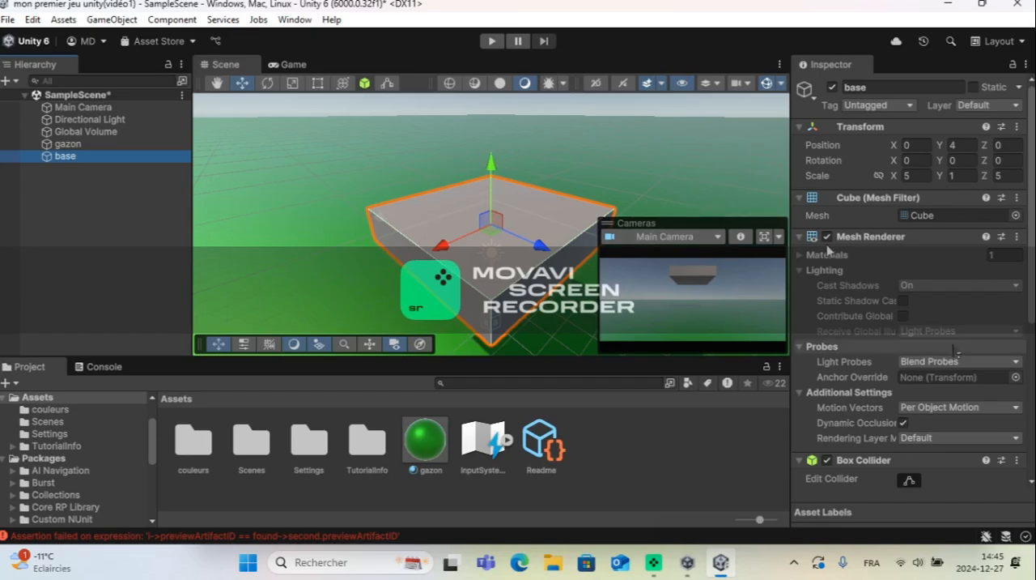
right_click(66, 180)
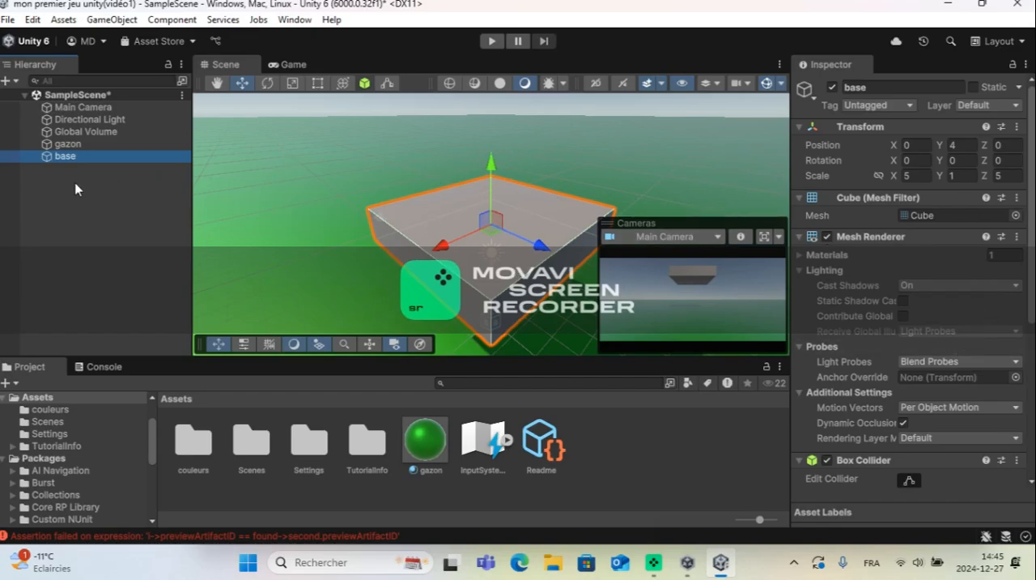
mouse_move(156, 357)
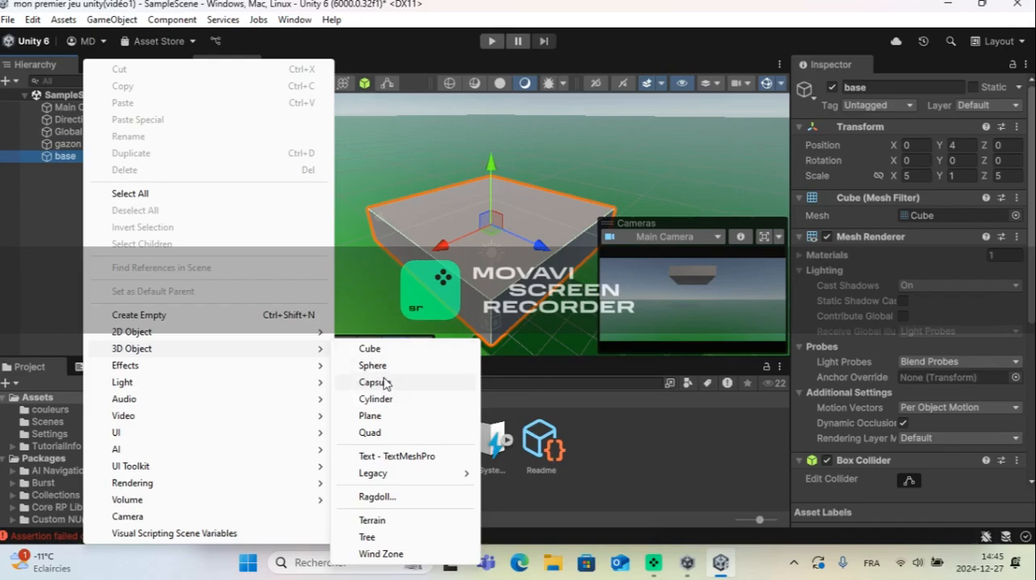
click(385, 382)
drag(489, 195, 490, 112)
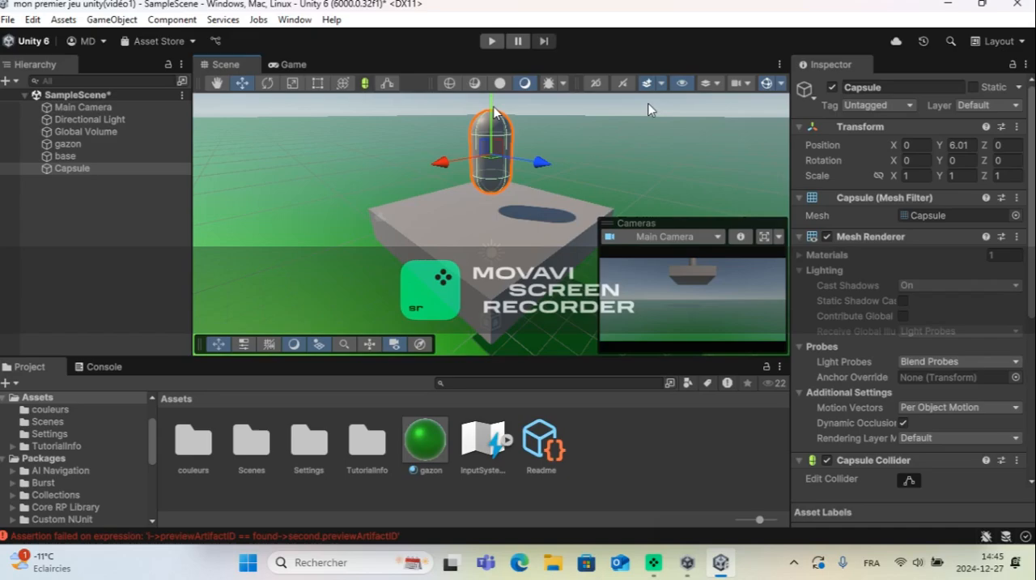
click(971, 146)
text(6)
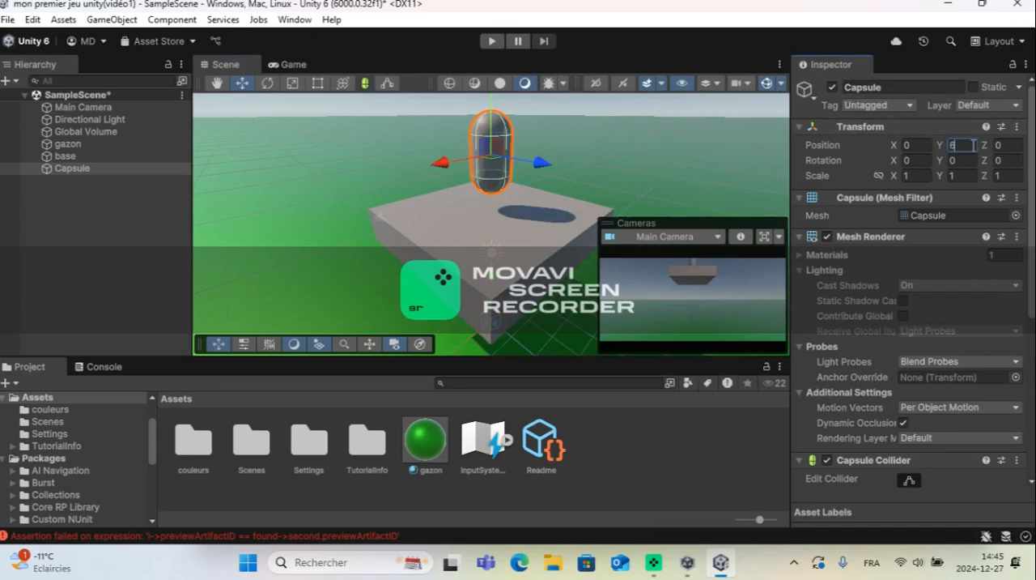
click(613, 106)
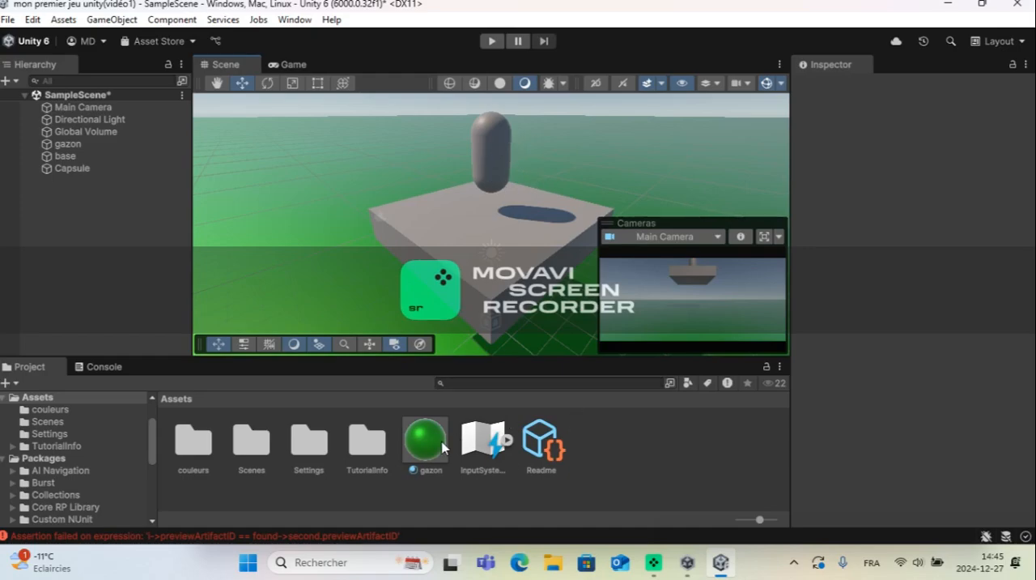
right_click(602, 447)
mouse_move(710, 7)
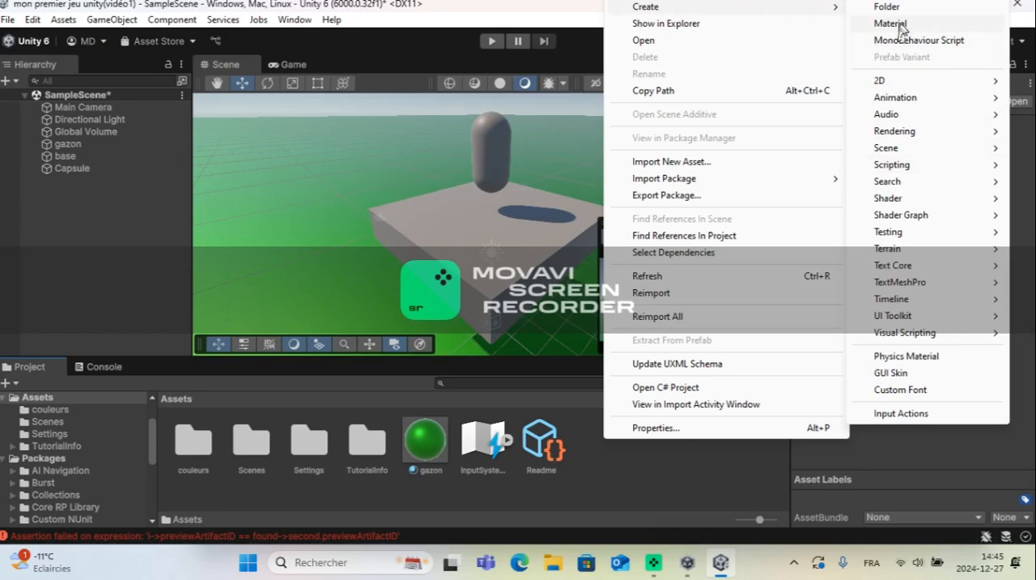
click(607, 468)
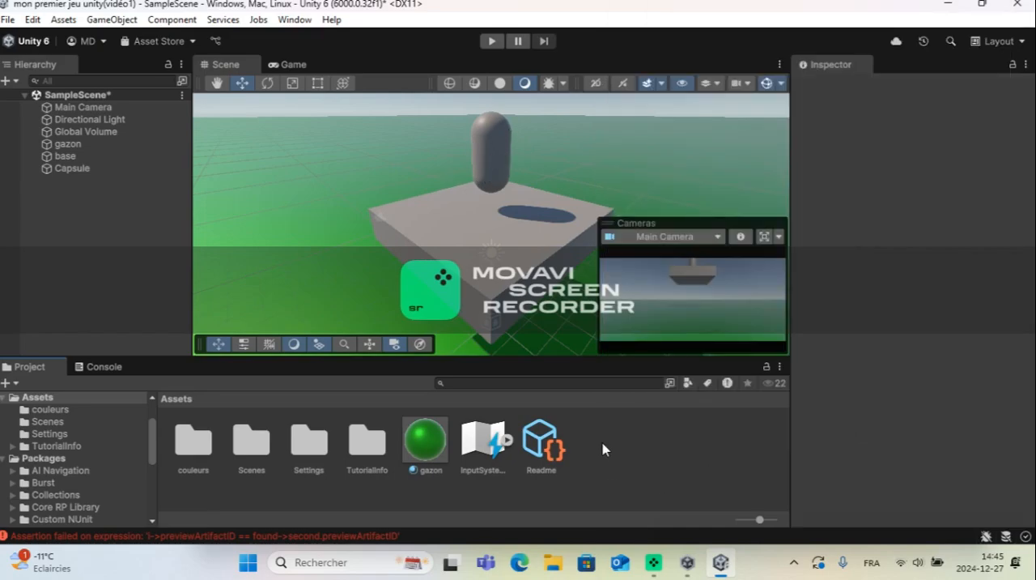
Step: Create a new material named "personnagecouleur" in the Assets folder
right_click(602, 451)
mouse_move(777, 11)
click(818, 28)
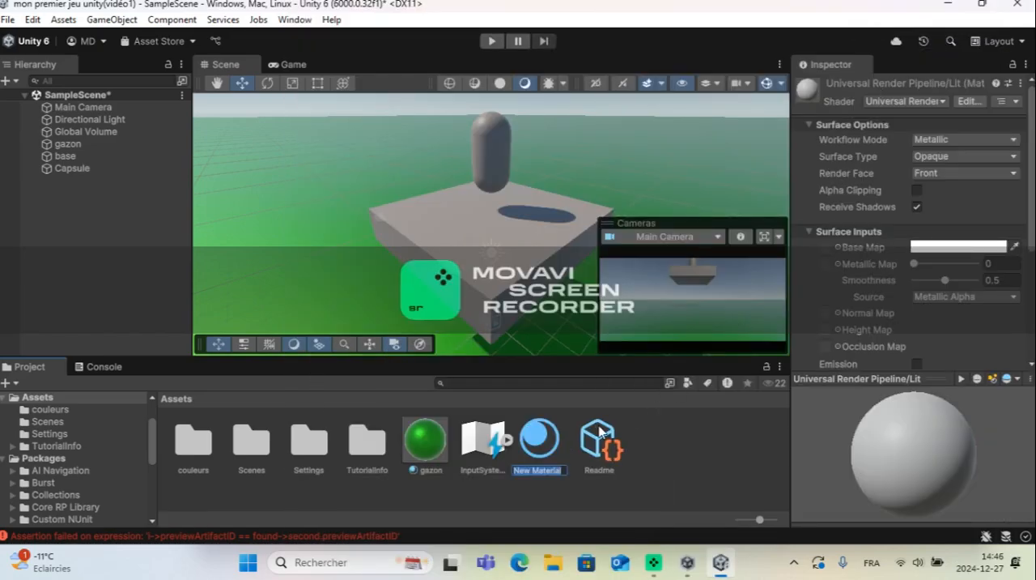
key(BackSpace)
text(personnage)
text(couleur)
Step: Set the personnagecouleur material's base map color to pure red, FF0000
click(939, 244)
click(950, 248)
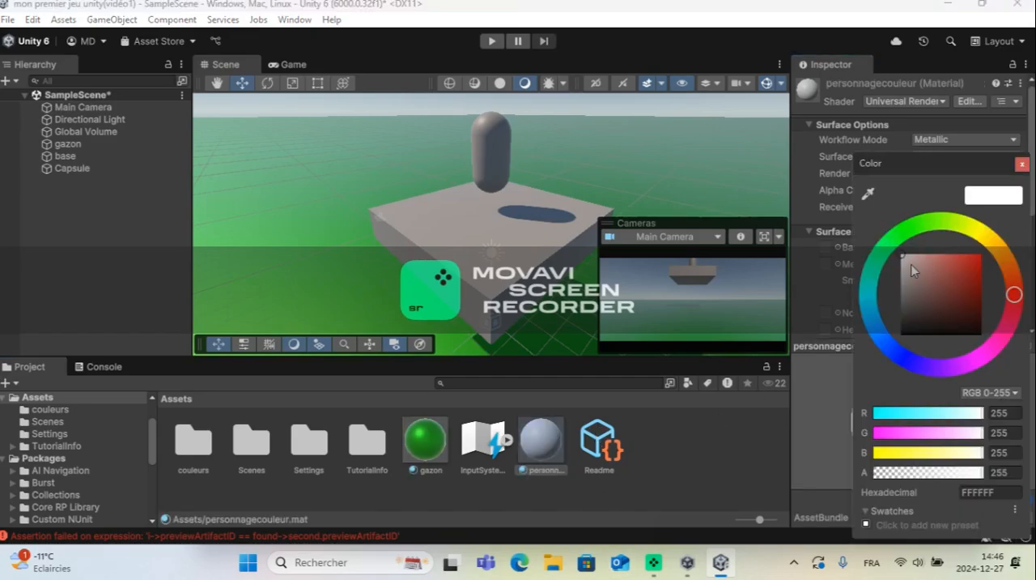
click(872, 284)
mouse_move(996, 237)
mouse_down()
mouse_move(1024, 293)
mouse_move(1016, 301)
mouse_up()
mouse_move(950, 266)
mouse_down()
mouse_move(989, 260)
mouse_move(997, 242)
mouse_up()
drag(889, 455, 861, 458)
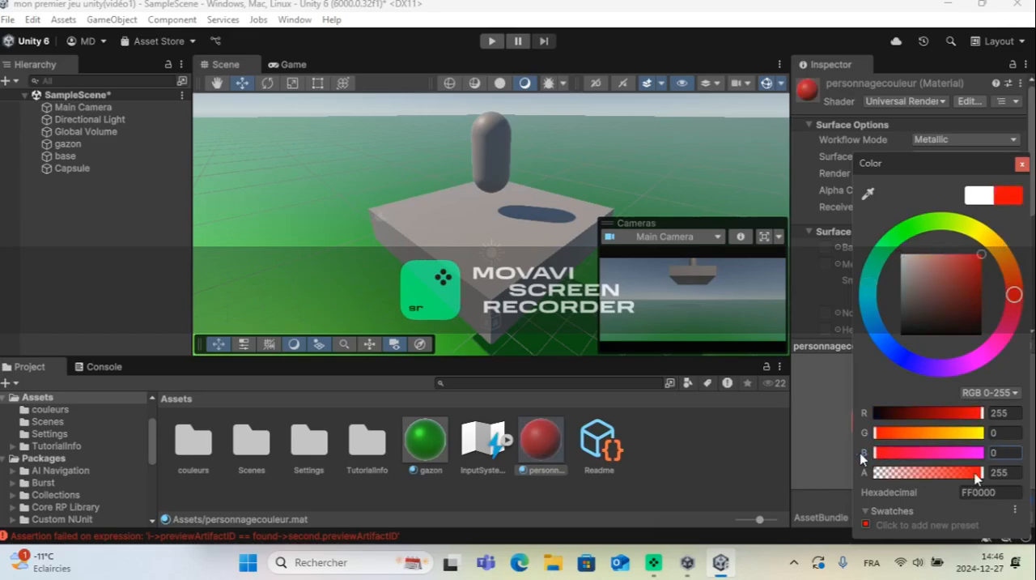
click(1015, 198)
click(1022, 161)
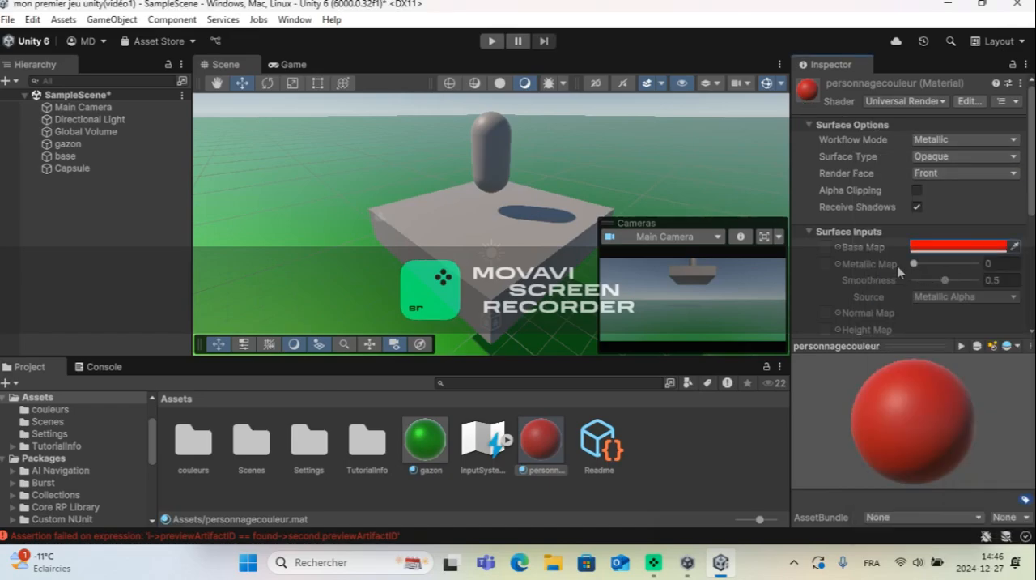
Step: Set the red material's metallic value to 0.2 and apply the material to the capsule
mouse_move(915, 265)
mouse_down()
mouse_move(1017, 274)
mouse_move(930, 277)
mouse_up()
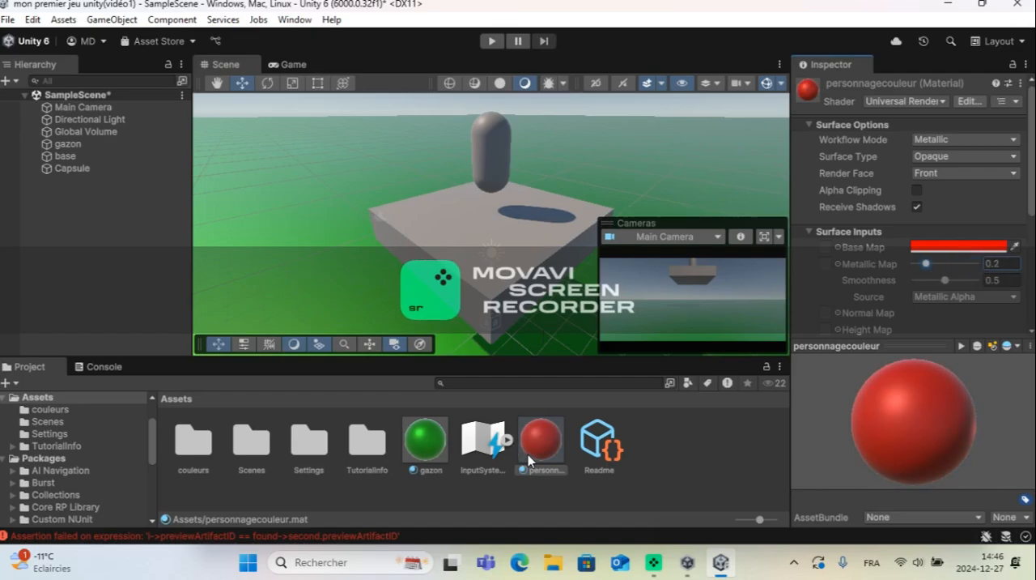
drag(540, 441, 488, 139)
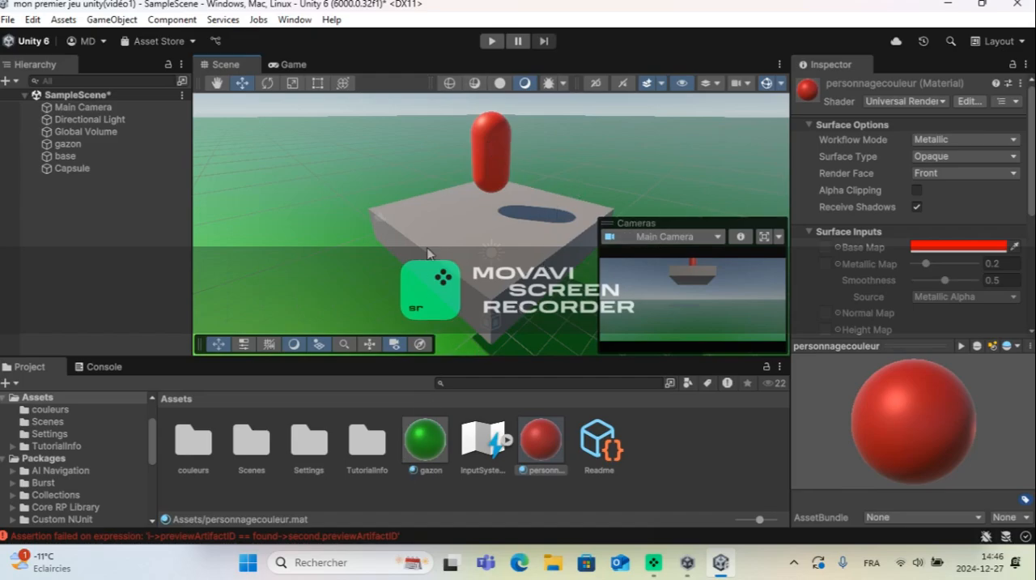
Step: Create a second colors folder named "couleurs 1" in Assets
right_click(658, 442)
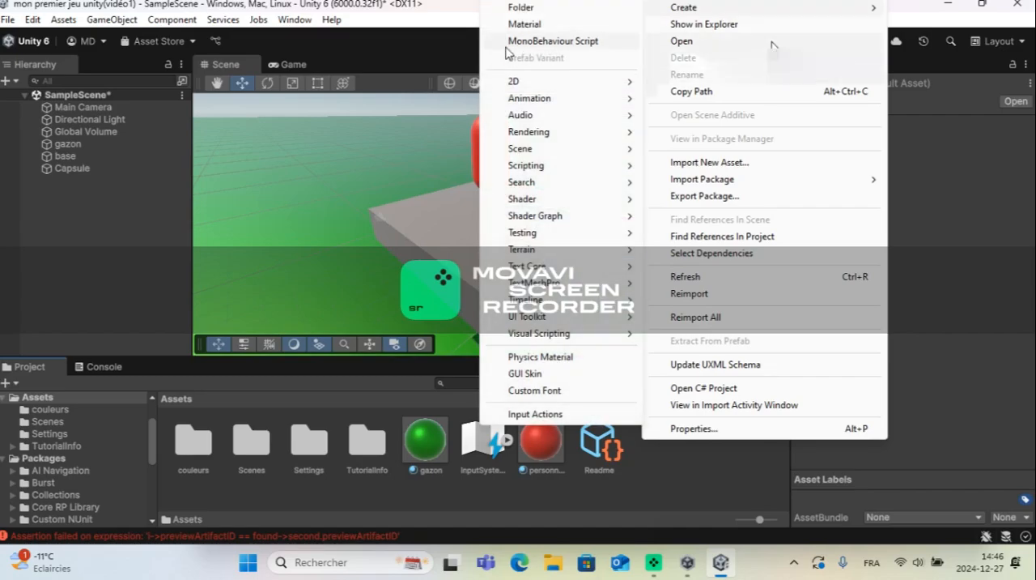
click(534, 10)
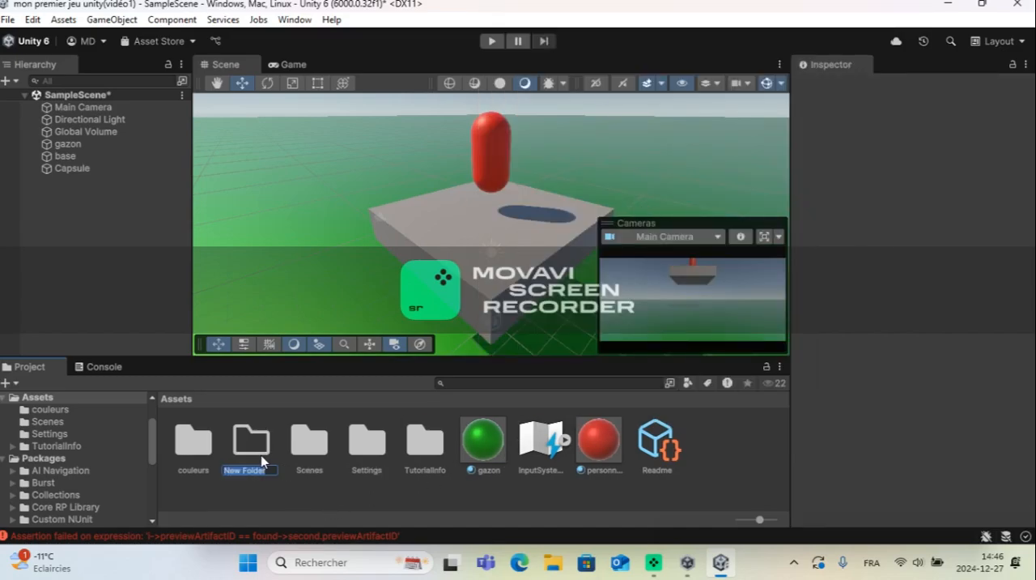
key(BackSpace)
text(mat)
key(BackSpace)
key(BackSpace)
key(BackSpace)
key(BackSpace)
key(BackSpace)
text(objectt)
key(BackSpace)
key(BackSpace)
text(t)
key(BackSpace)
key(BackSpace)
key(BackSpace)
key(BackSpace)
key(BackSpace)
text(coulaue)
key(Return)
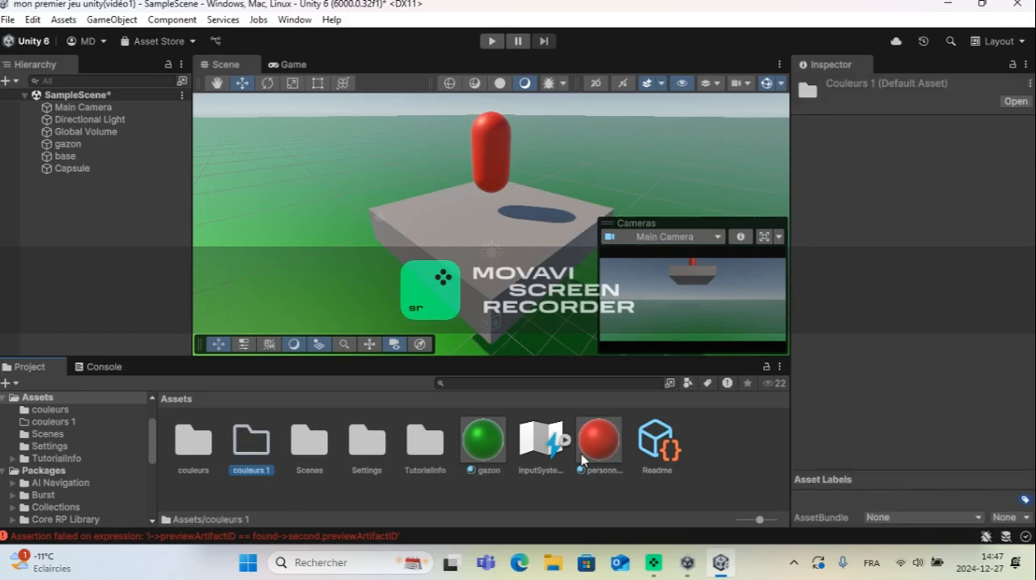
Step: Move the personnagecouleur and gazon materials from Assets into the couleurs 1 folder and open that folder
drag(598, 457, 245, 449)
click(480, 443)
double_click(246, 444)
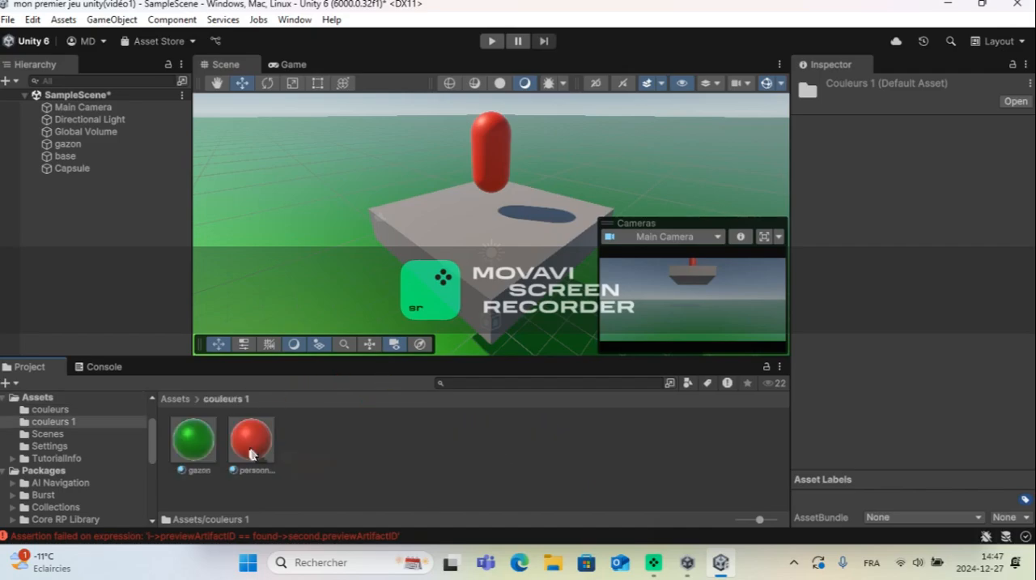
Step: Check which materials the original couleurs folder contains and return to the Assets folder
click(178, 401)
double_click(194, 437)
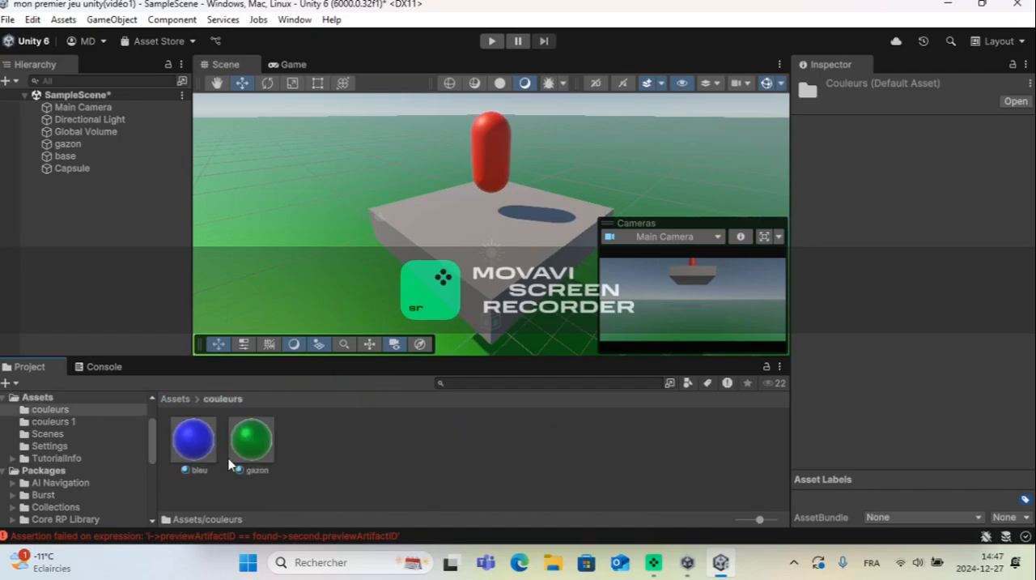
click(357, 462)
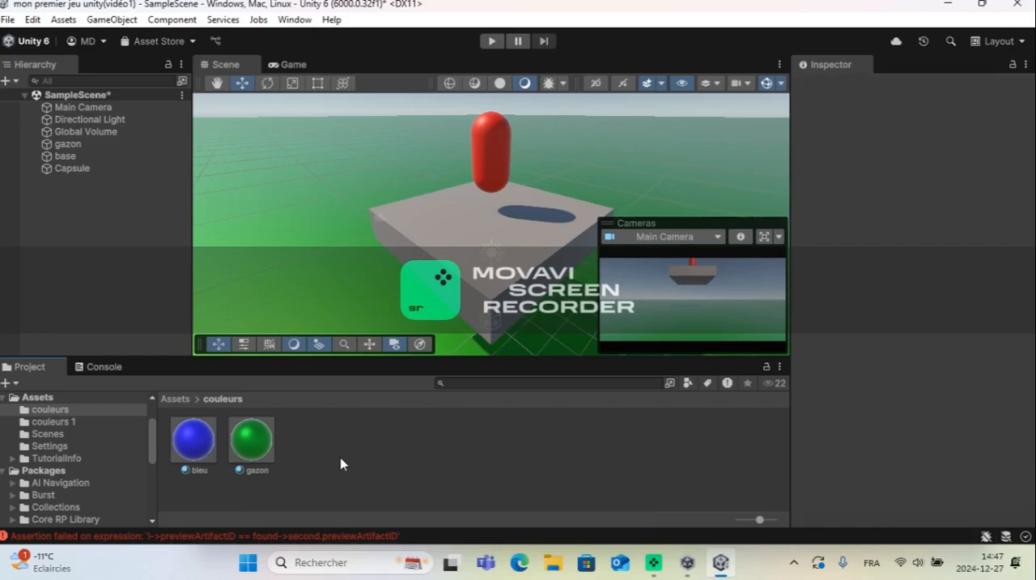
click(175, 399)
double_click(193, 437)
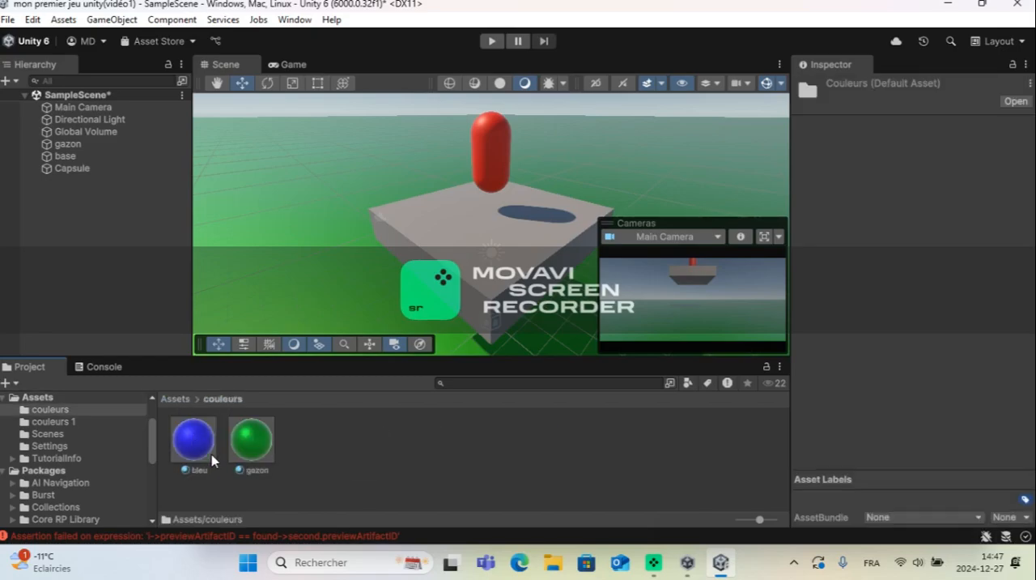
click(182, 398)
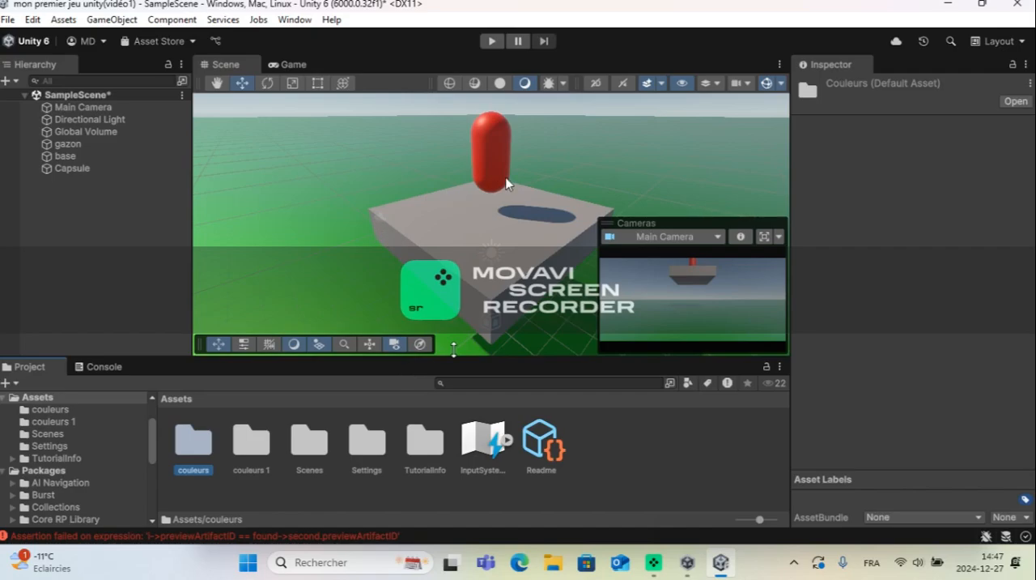
Step: Position the Main Camera above and behind the capsule at about Y 7.27 and Z -4.95, checking its framing in the Game view
click(481, 139)
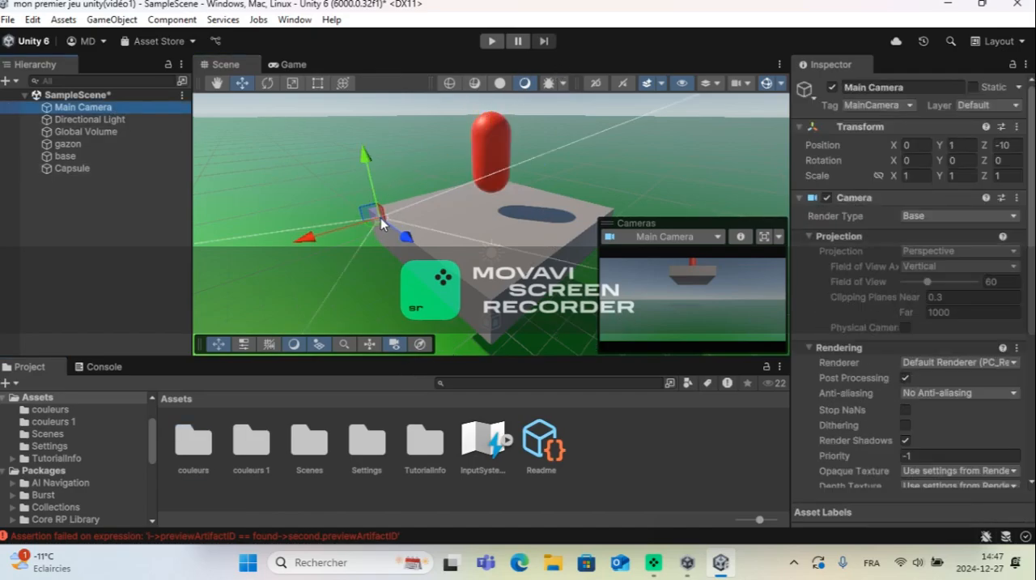
drag(367, 180, 374, 102)
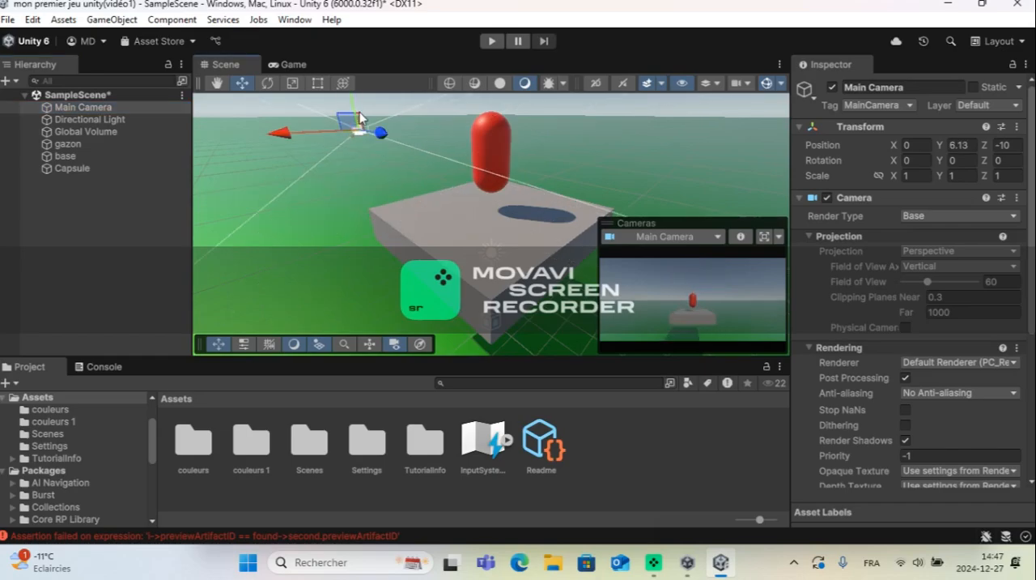
drag(381, 163, 528, 180)
scroll(496, 190, up, 1)
scroll(503, 170, down, 2)
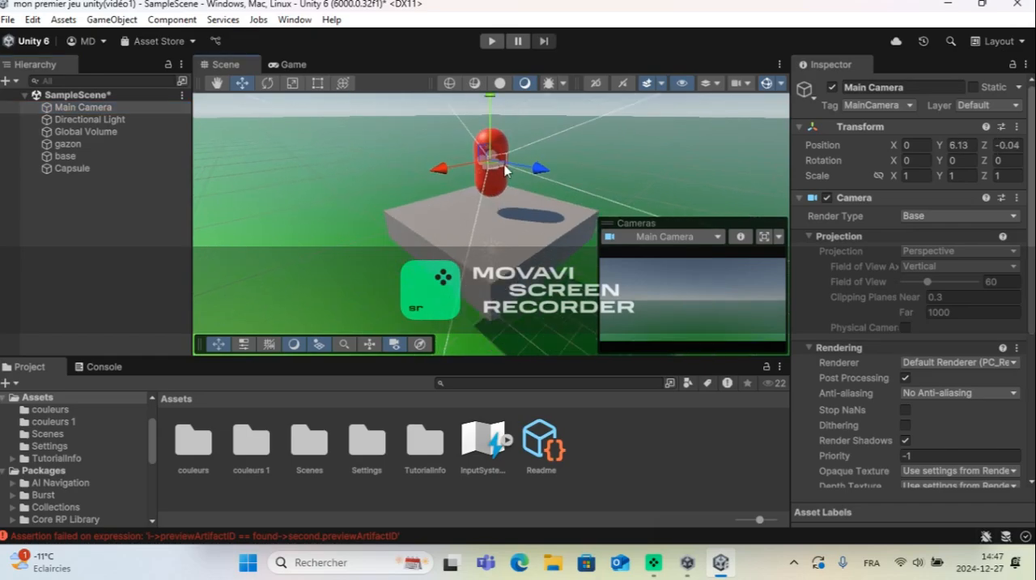
drag(496, 130, 493, 103)
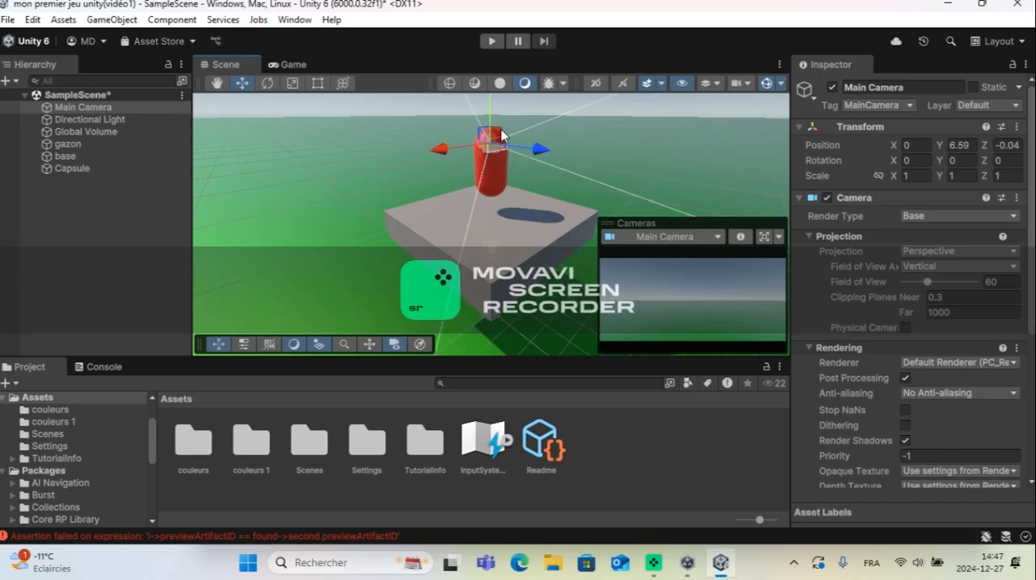
drag(528, 155, 431, 124)
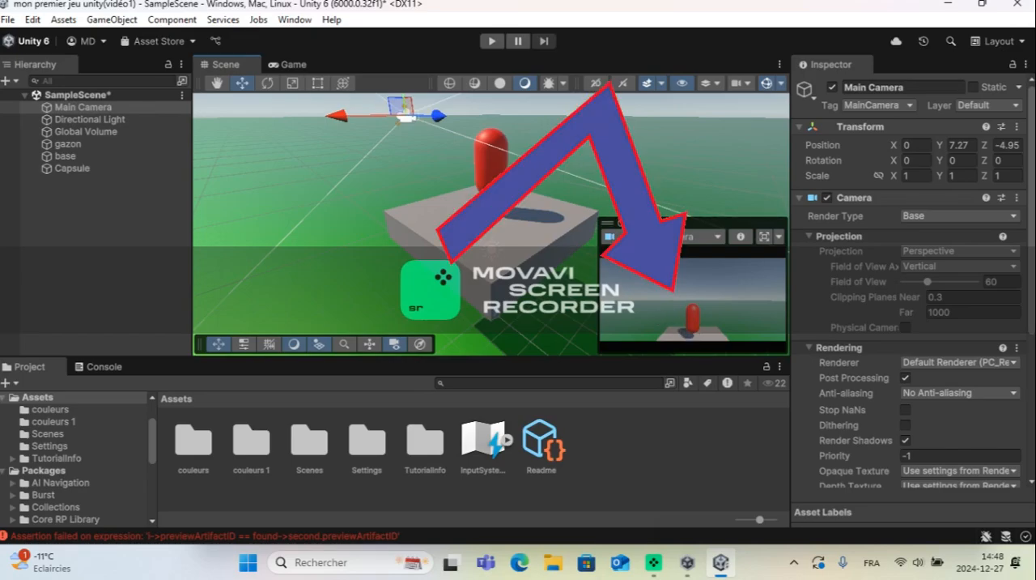
click(312, 65)
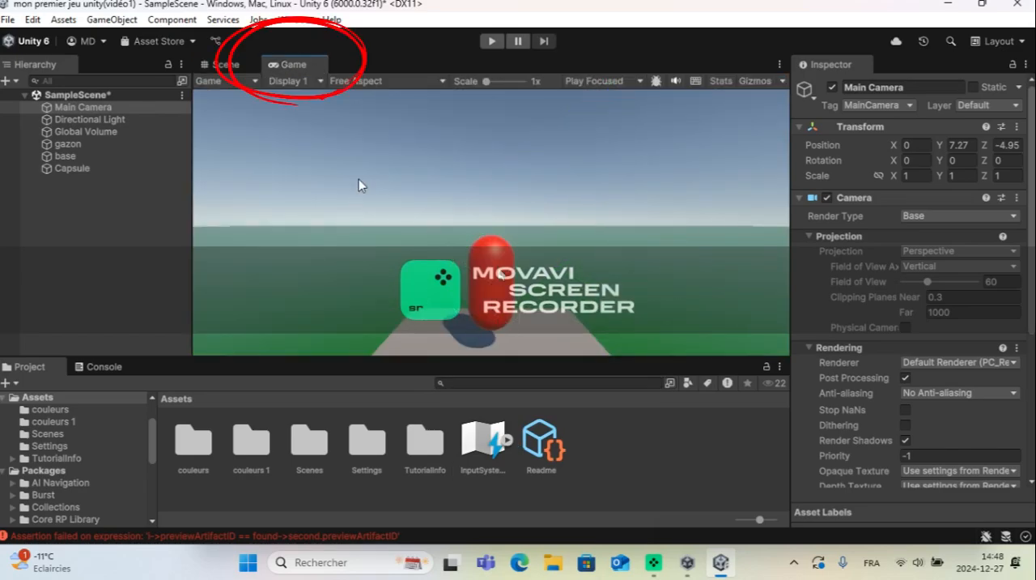
click(226, 65)
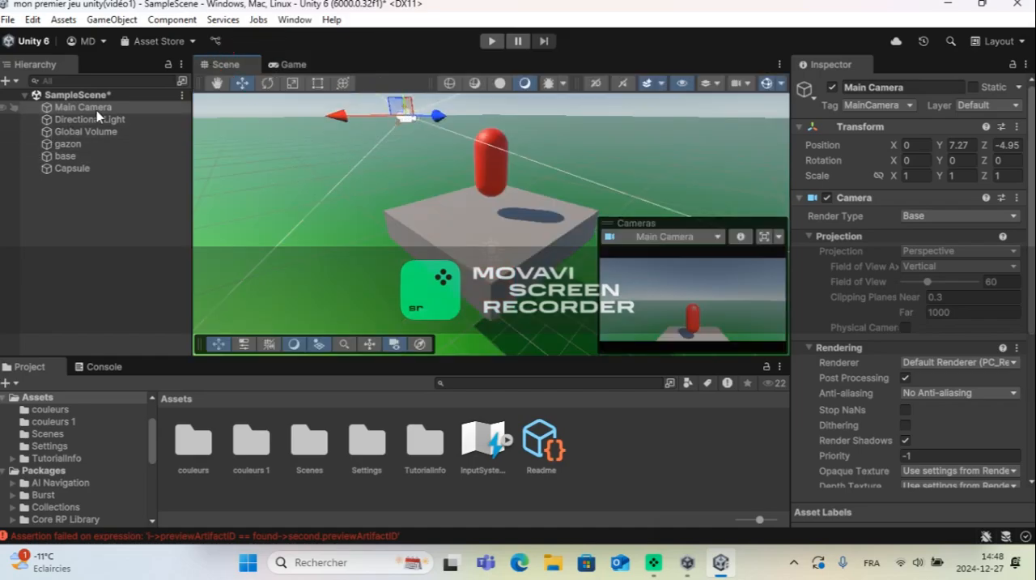
Step: Make the Main Camera a child of the capsule and rename the capsule "joueur"
drag(100, 111, 81, 174)
click(89, 157)
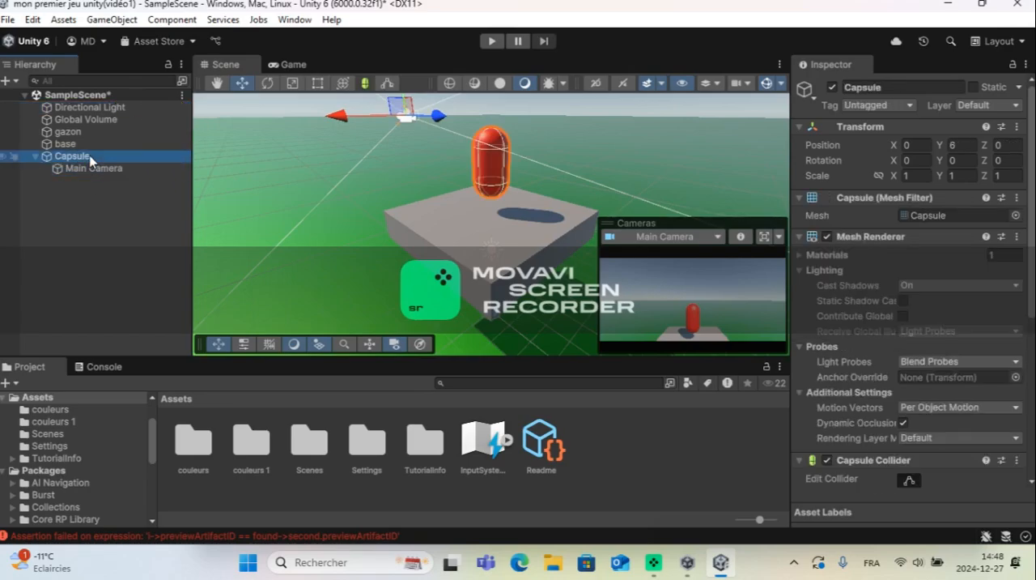
double_click(89, 158)
click(85, 159)
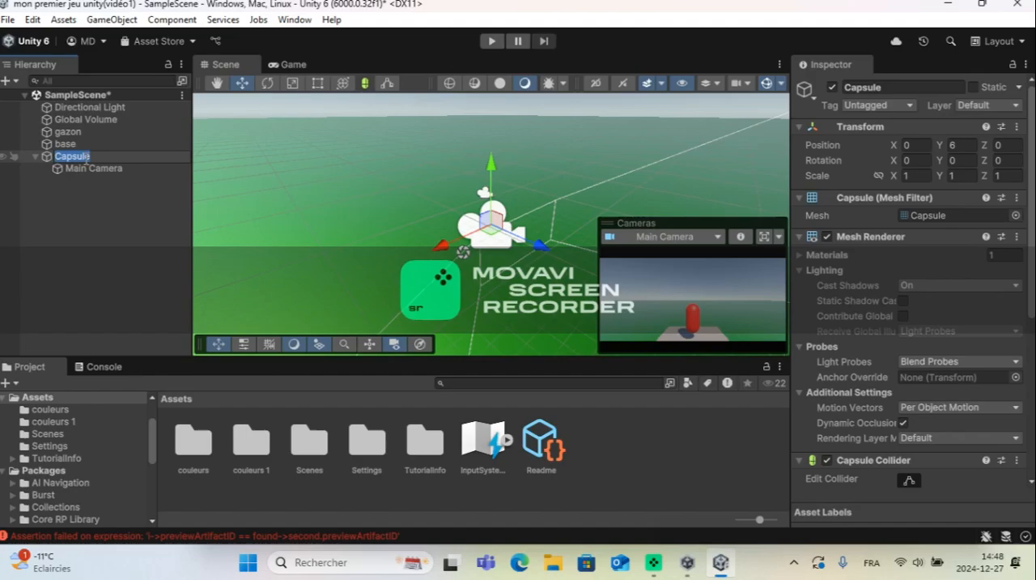
key(BackSpace)
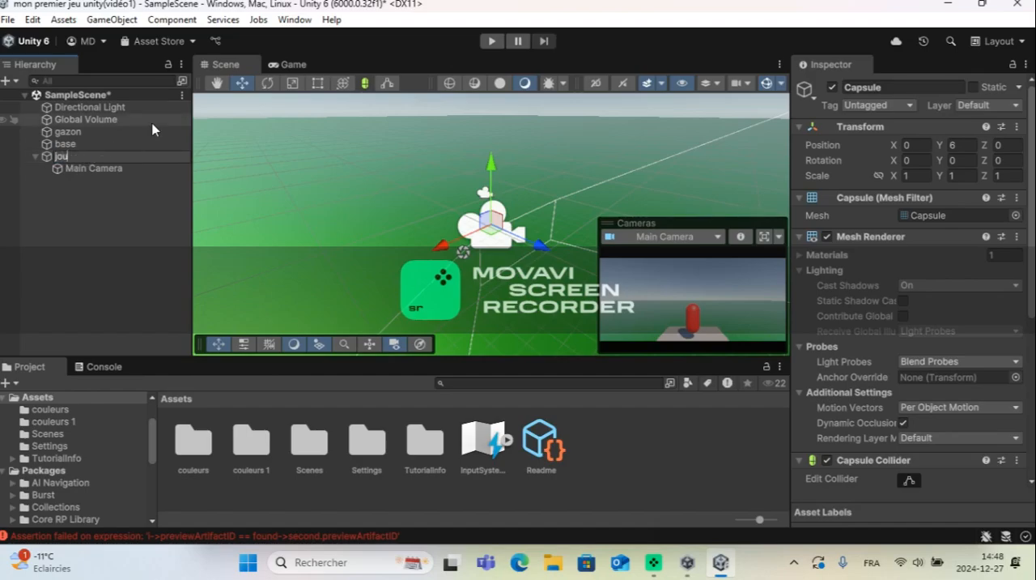
text(joueur)
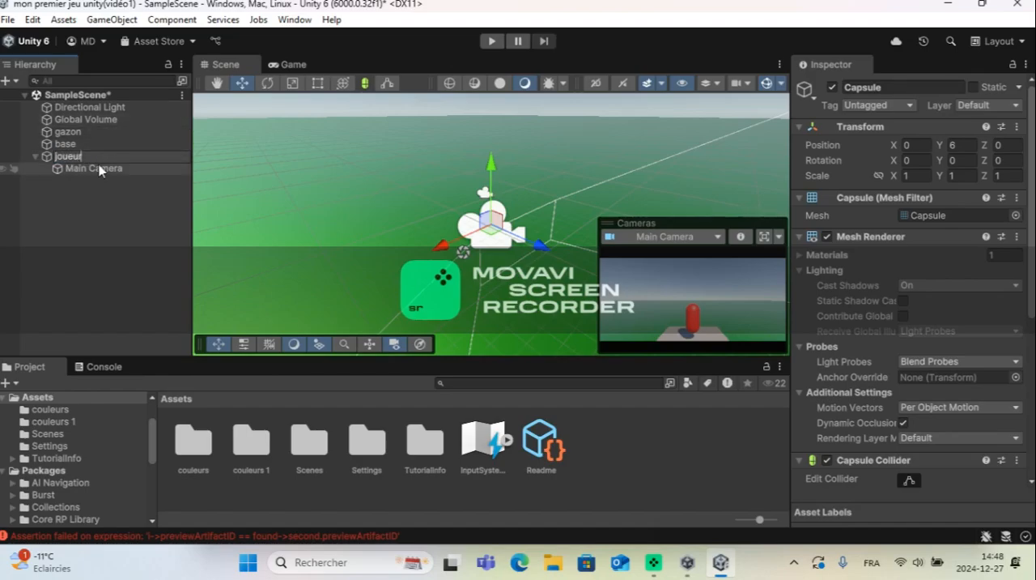
click(273, 96)
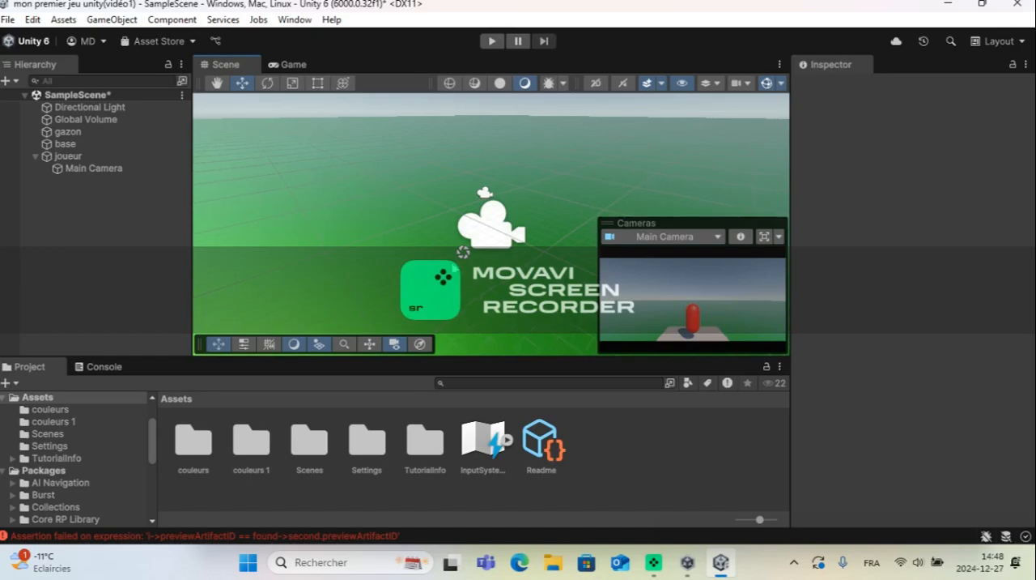
Step: Move joueur along the X axis to about 0.63 to test whether the camera follows it
middle_drag(468, 281, 435, 222)
scroll(399, 186, up, 4)
scroll(430, 210, down, 2)
scroll(430, 204, up, 2)
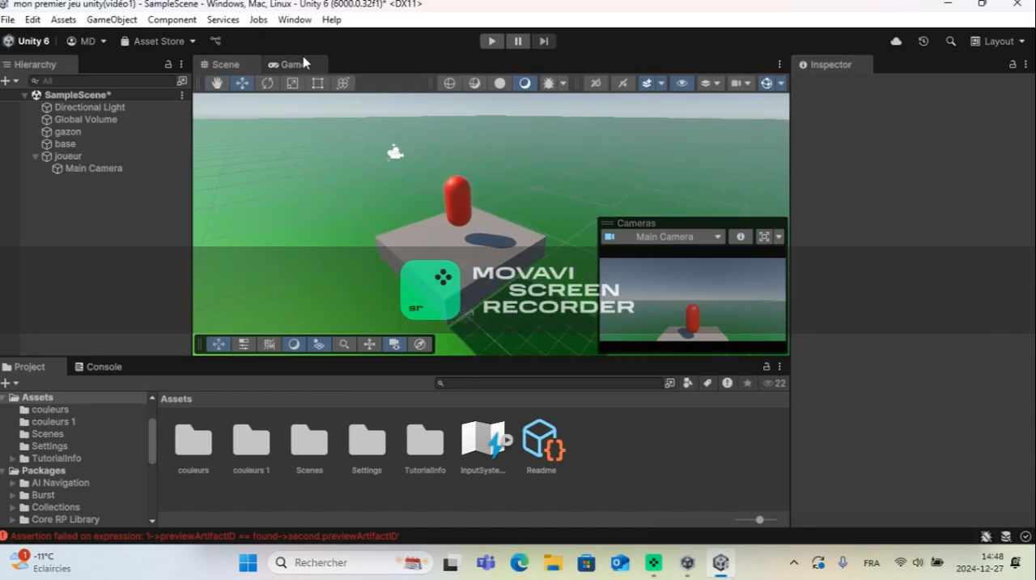
click(459, 207)
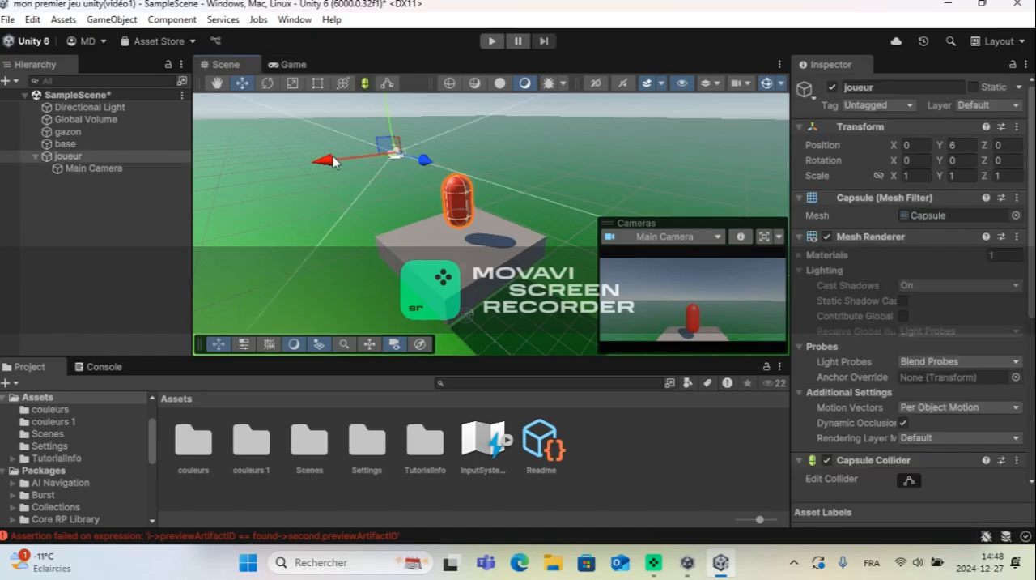
drag(334, 162, 371, 146)
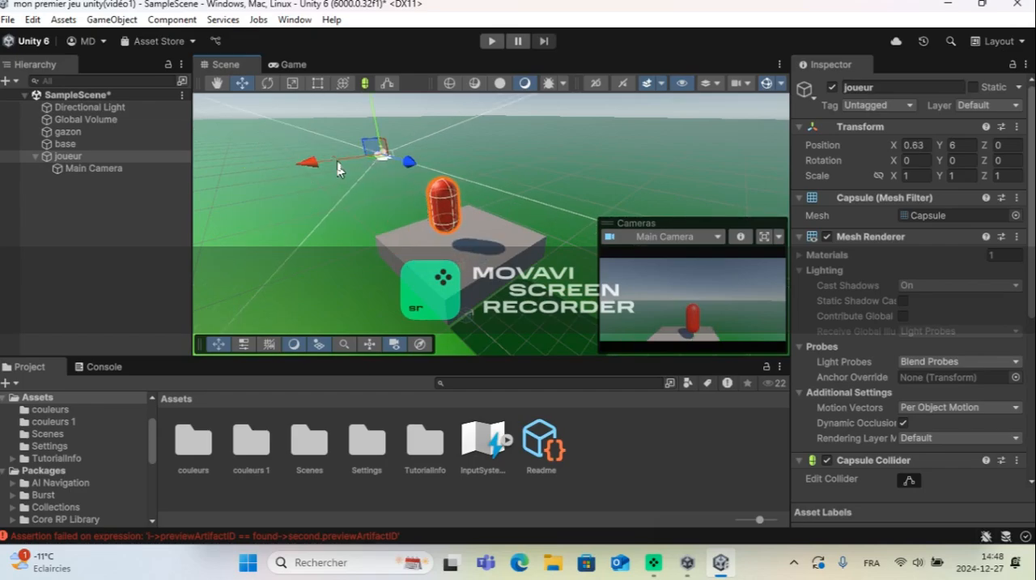
click(335, 163)
click(447, 216)
Step: Set joueur's X position back to 0 and deselect it
click(912, 146)
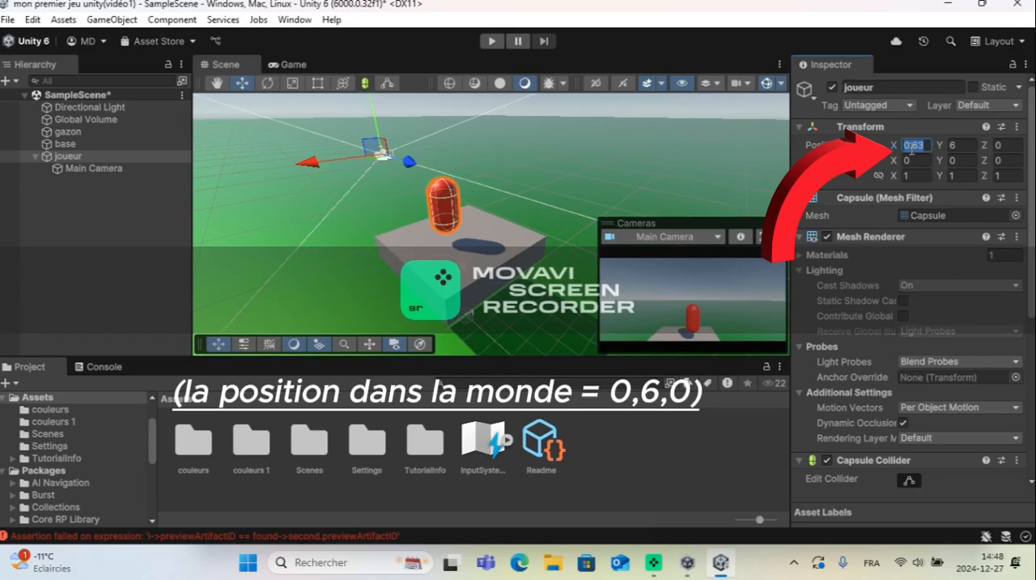
key(BackSpace)
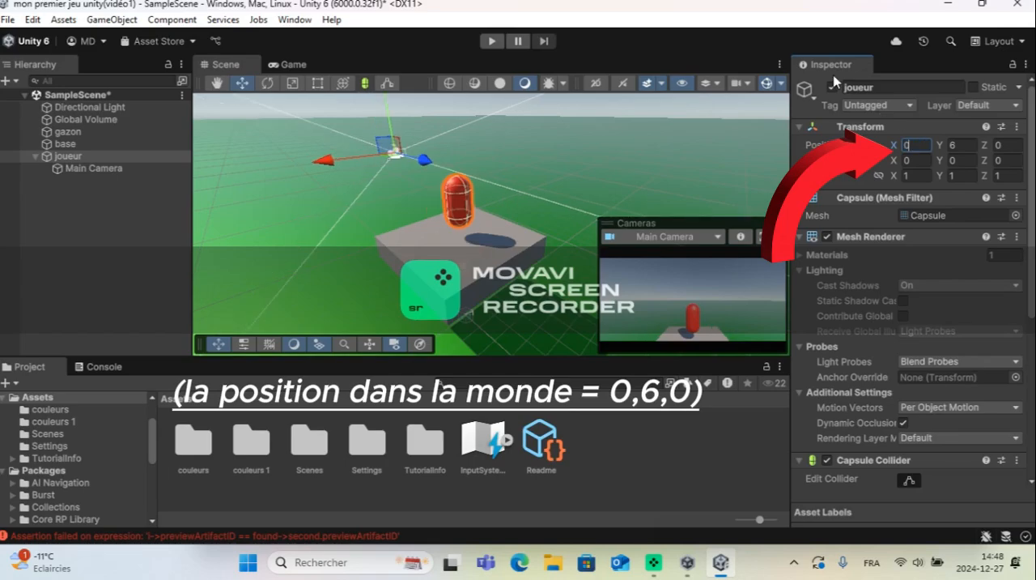
click(637, 418)
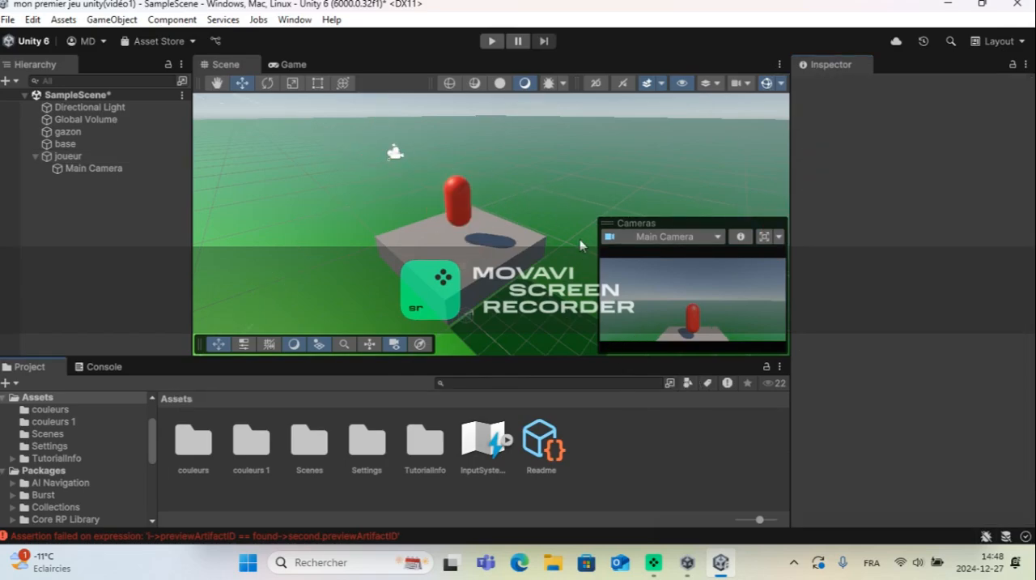
Step: Preview the camera's framing in the Game view and run the scene in Play mode
click(293, 64)
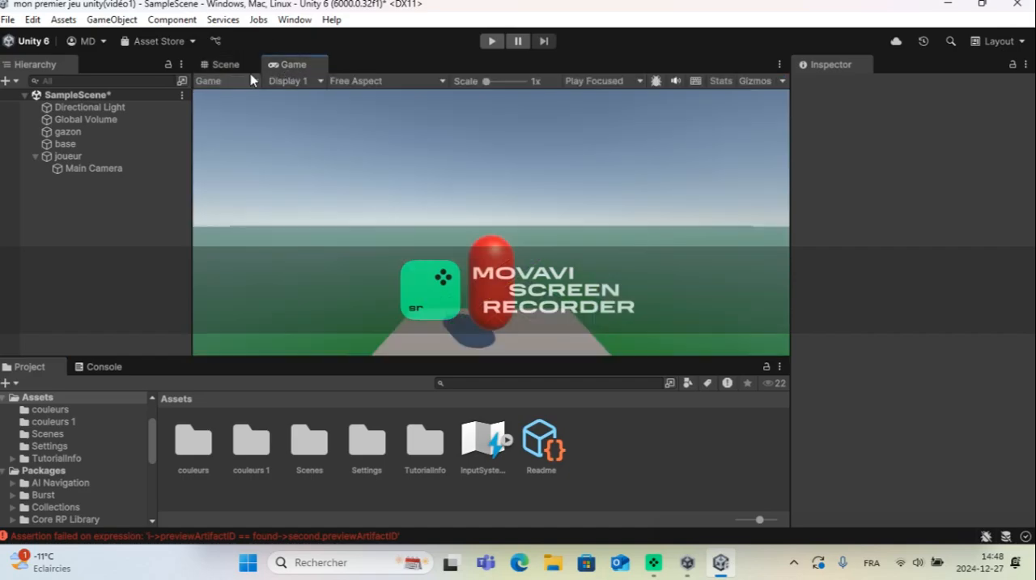
click(230, 66)
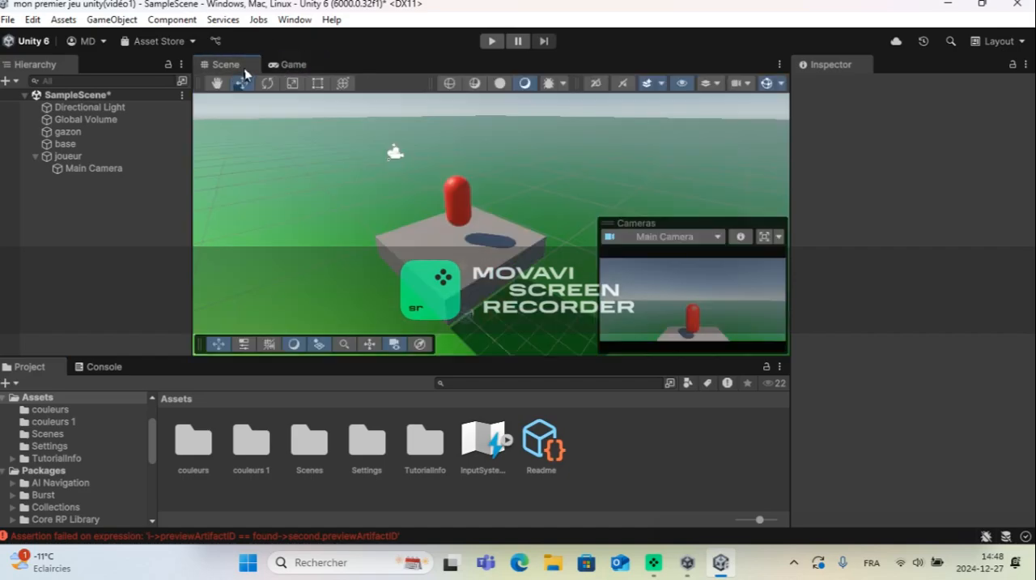
click(490, 41)
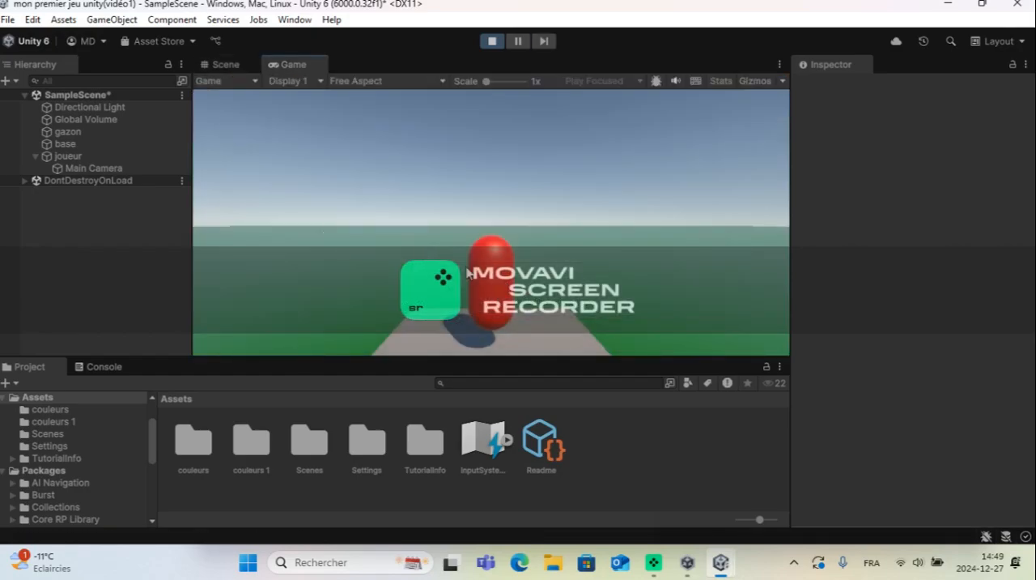
Step: Add a 3D cube to the scene while the game is running and stop Play mode
right_click(158, 213)
mouse_move(210, 348)
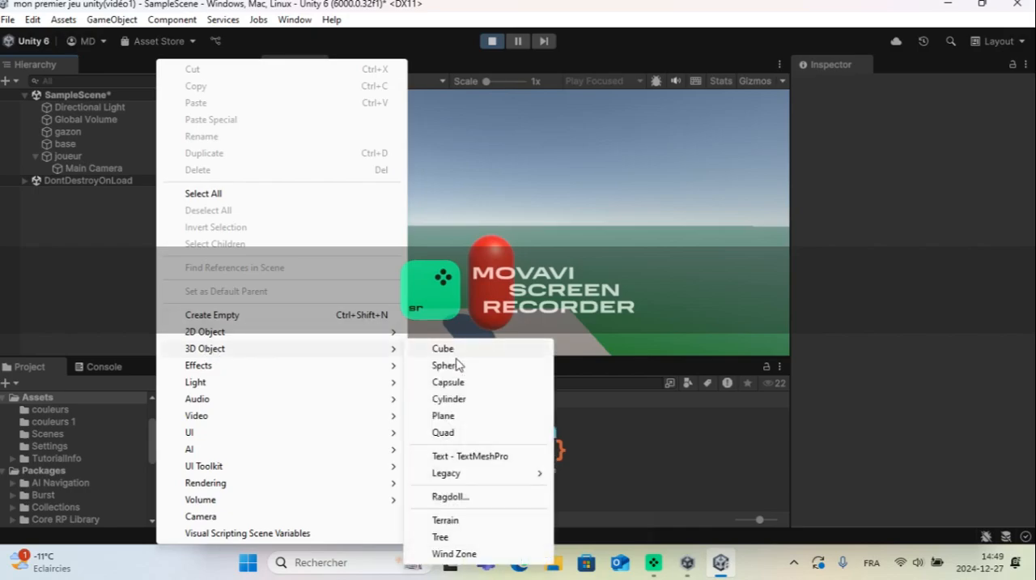
click(452, 349)
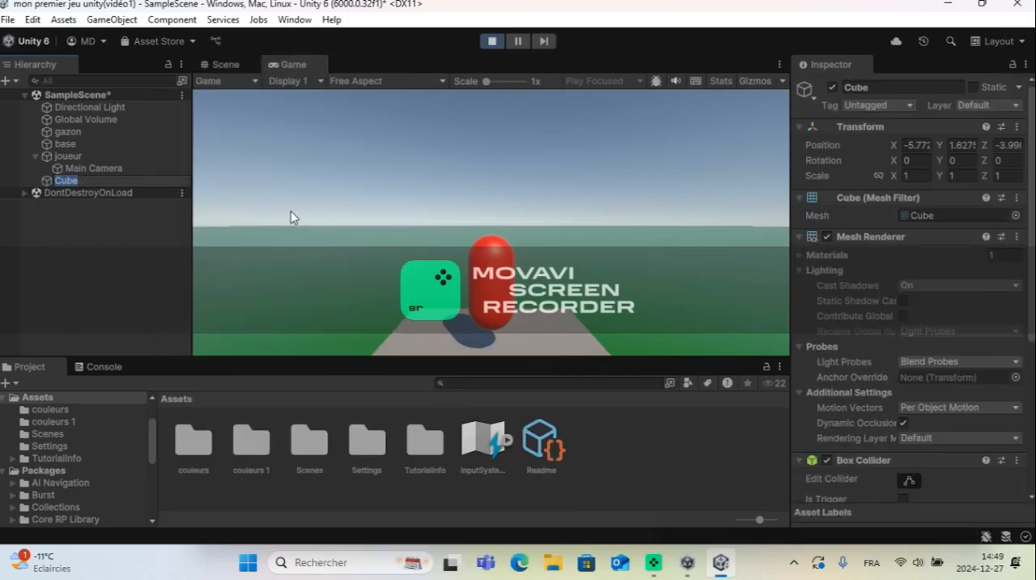
click(492, 42)
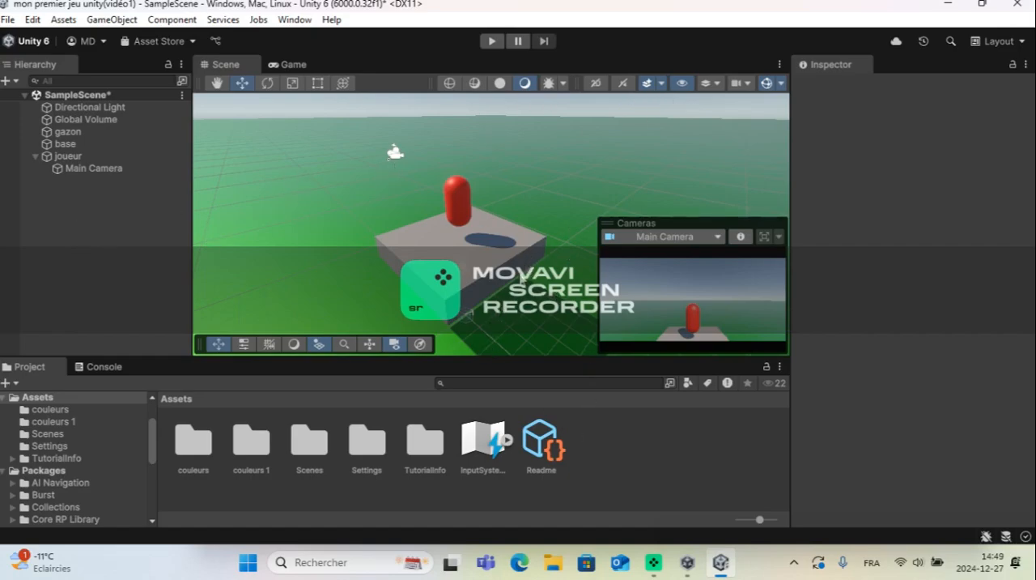
Step: Select the red capsule joueur and add a Character Controller component to it
click(454, 219)
scroll(879, 434, down, 8)
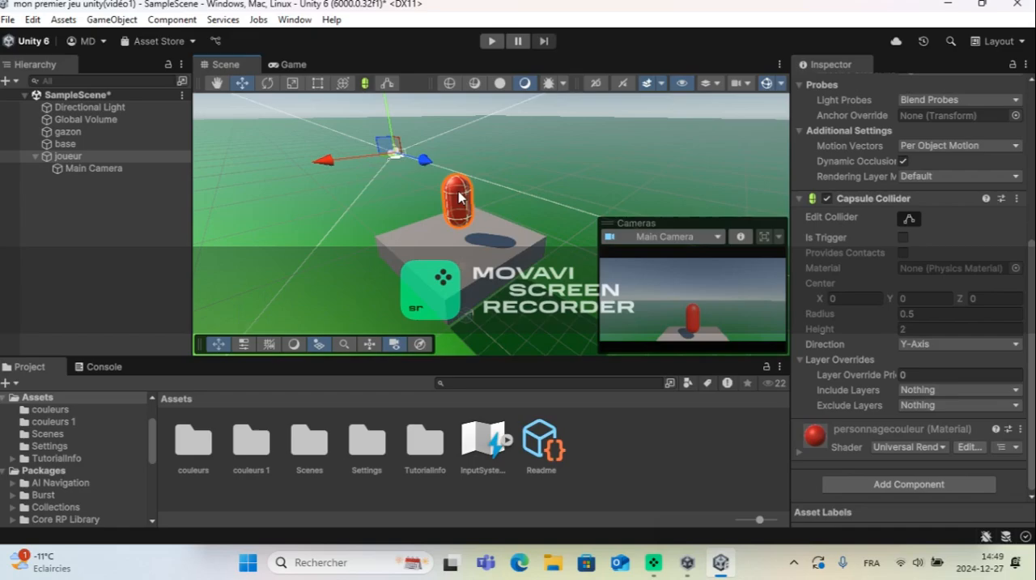
scroll(892, 140, up, 6)
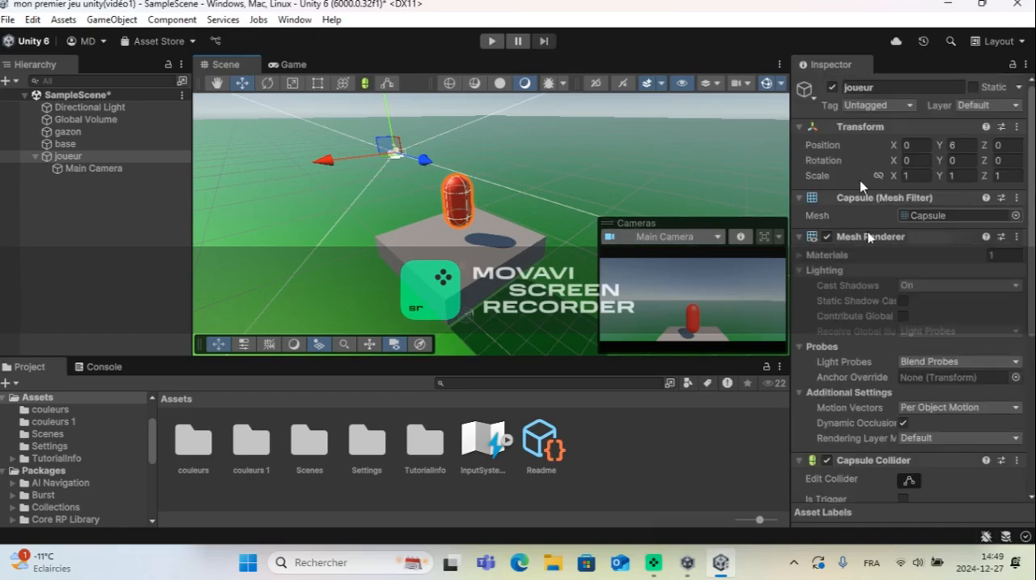
scroll(891, 134, down, 6)
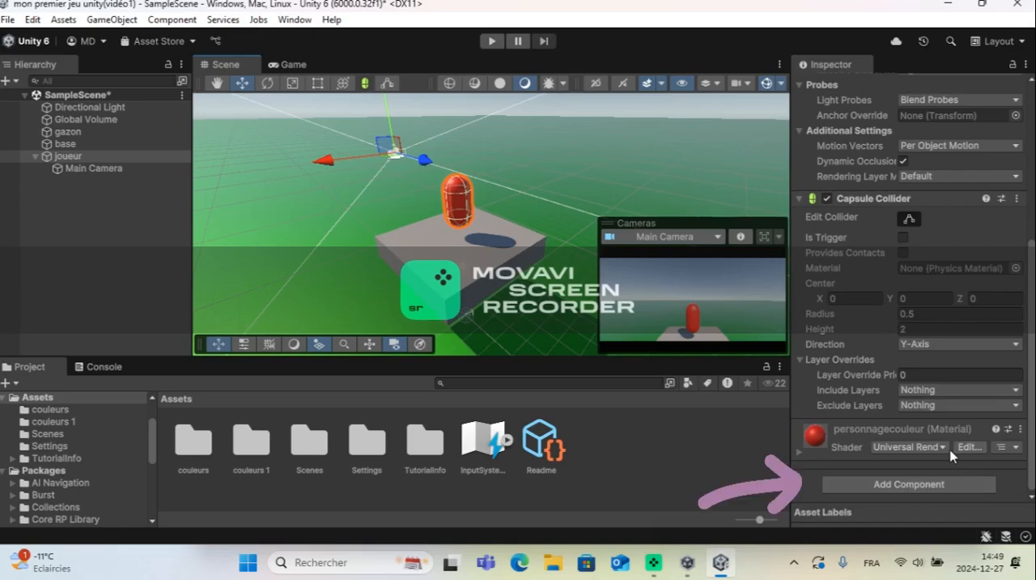
click(940, 486)
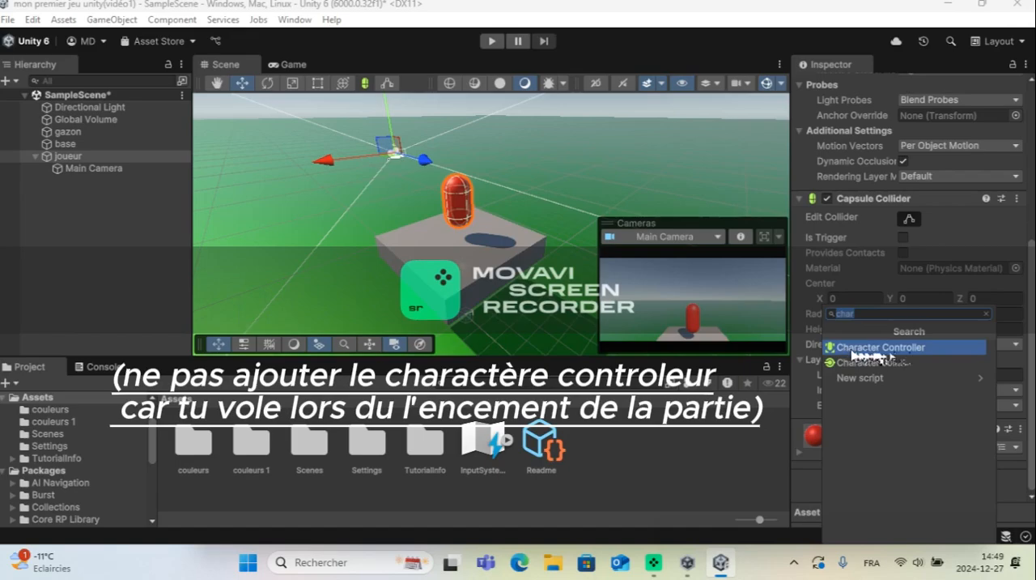
click(936, 350)
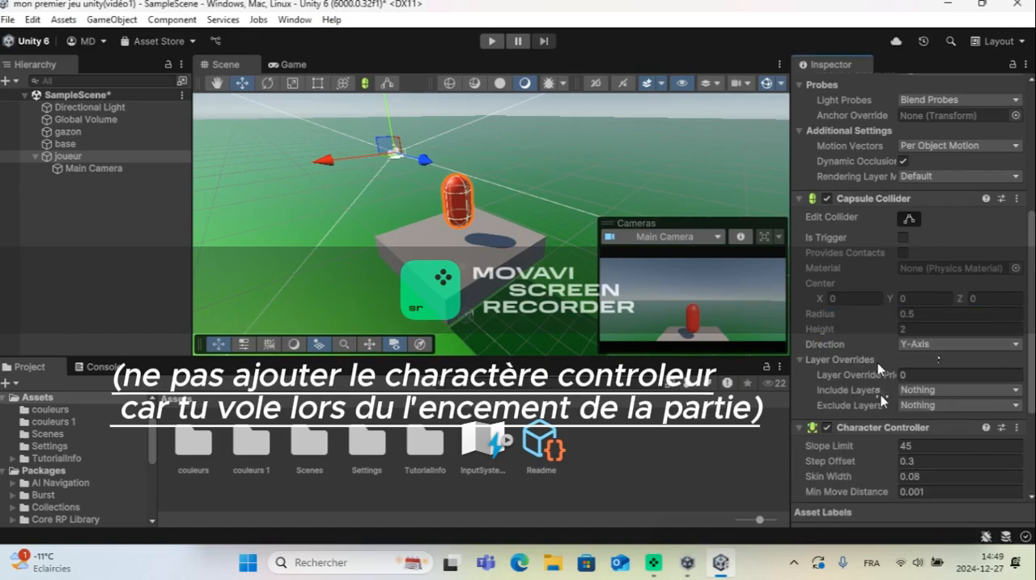
Step: Add a Rigidbody component to joueur and test the scene briefly in Play mode
scroll(901, 448, down, 4)
click(904, 484)
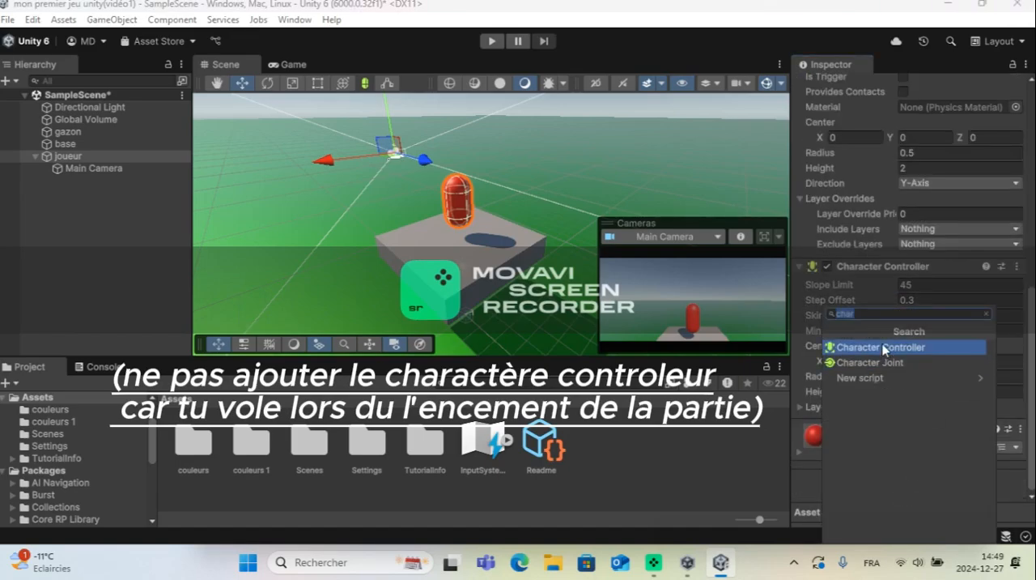
key(BackSpace)
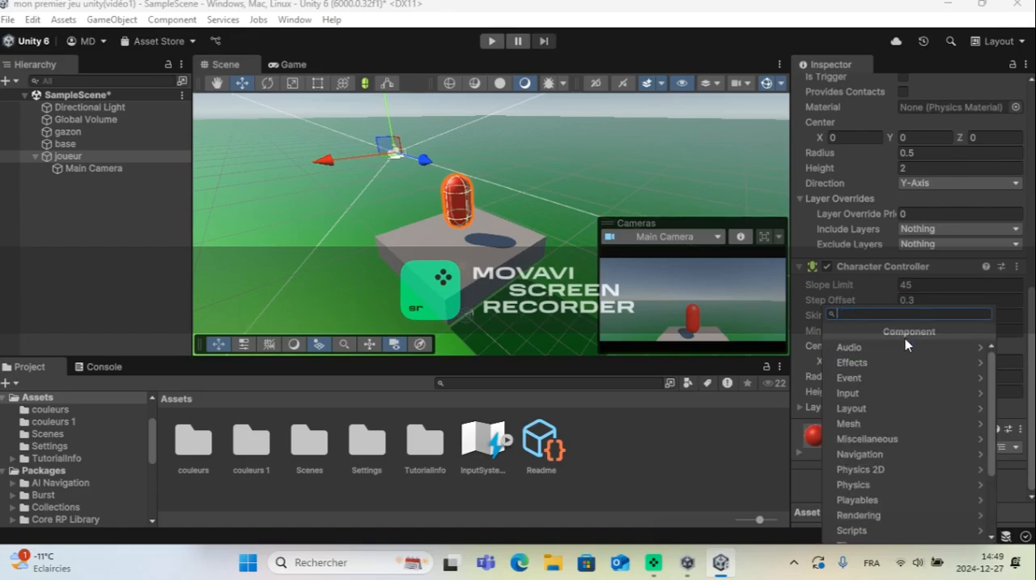
text(rigi)
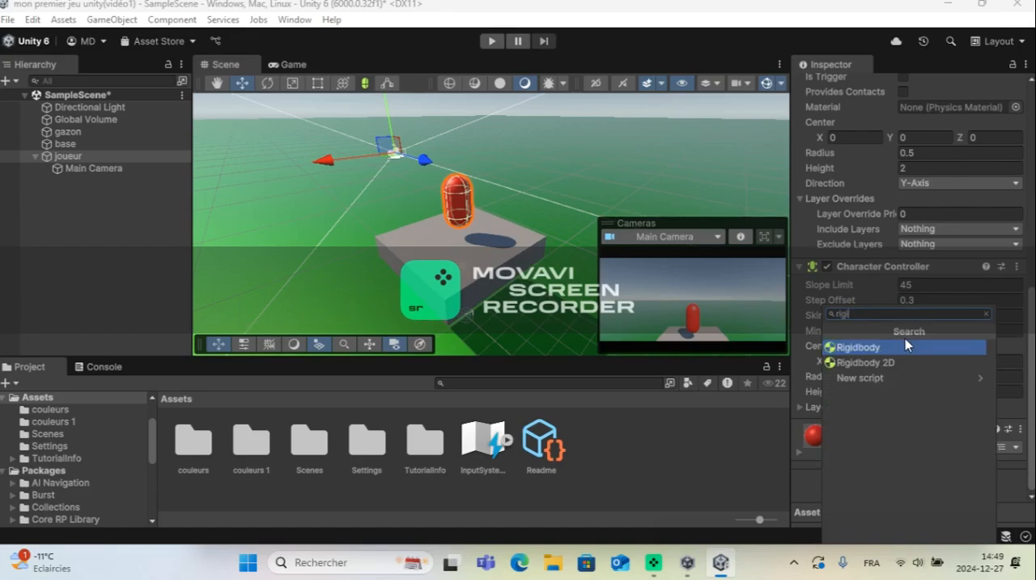
click(894, 349)
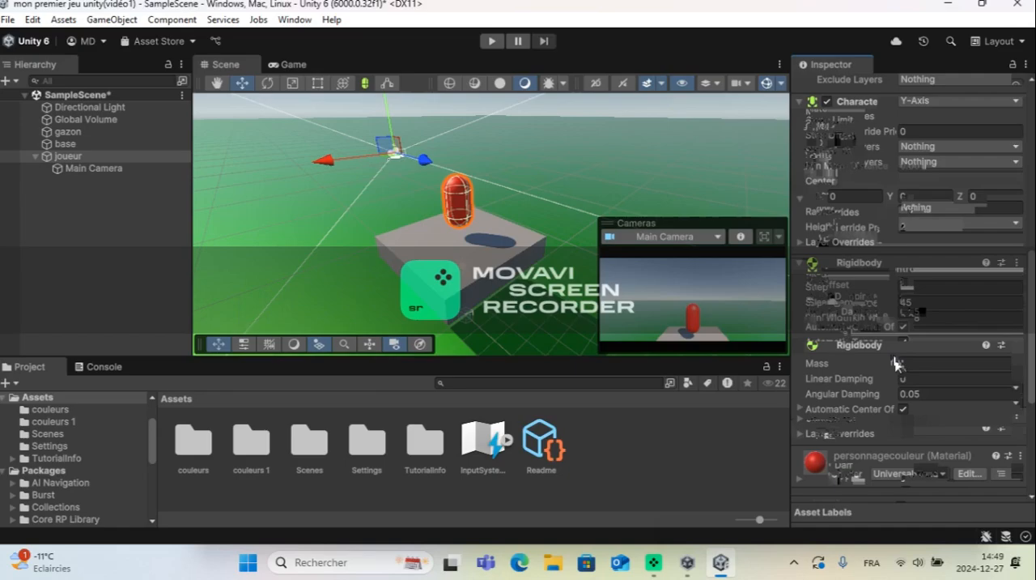
scroll(886, 455, down, 1)
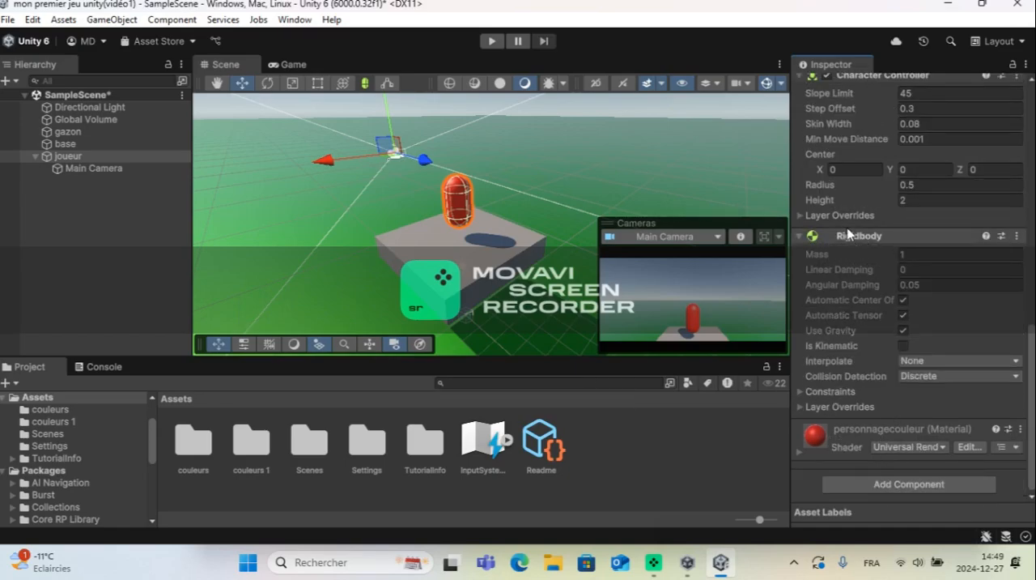
click(493, 42)
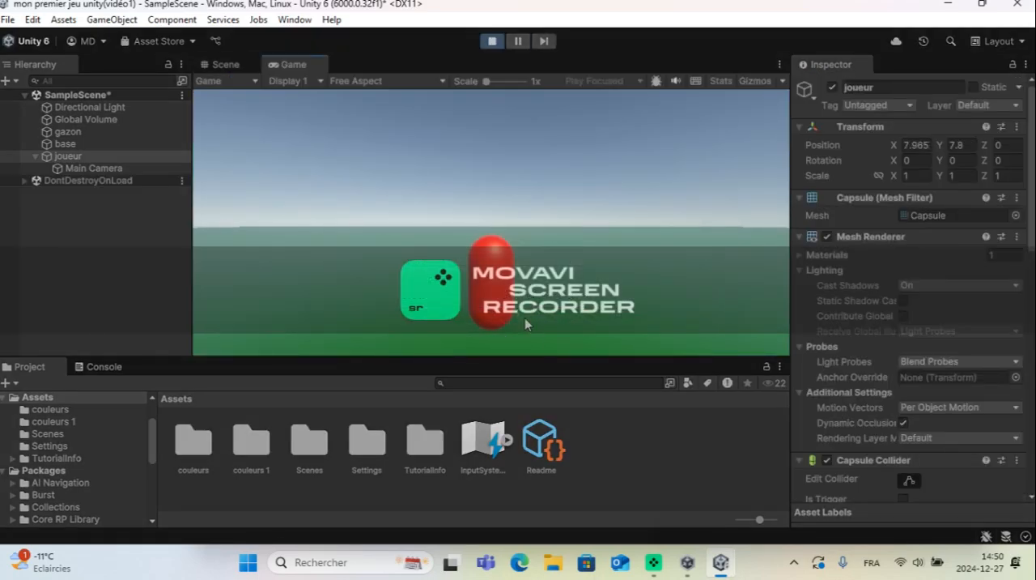
click(491, 41)
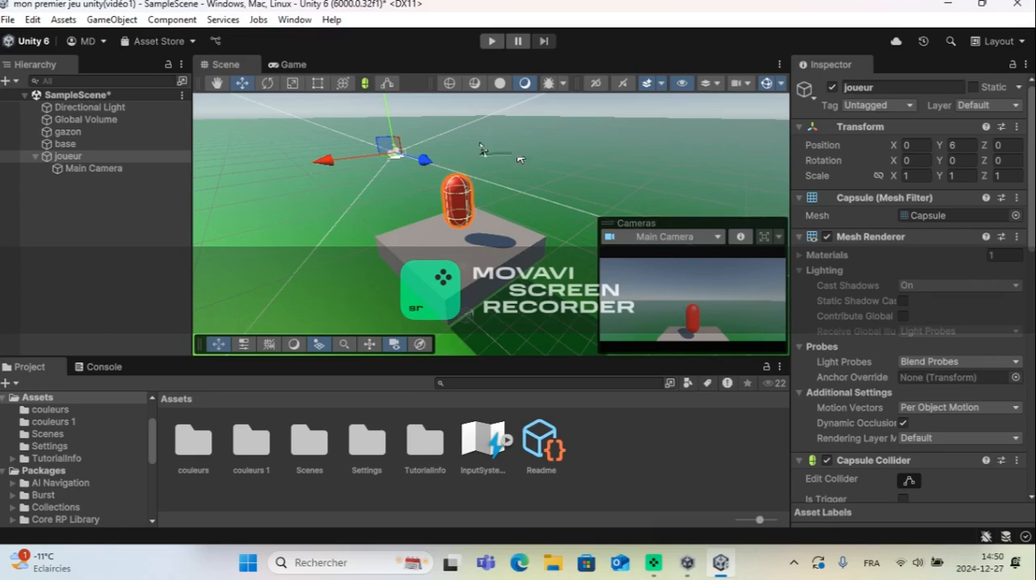
Step: Try to create and add a new script component named "movmentsdujoueurscript" to joueur
scroll(929, 450, down, 5)
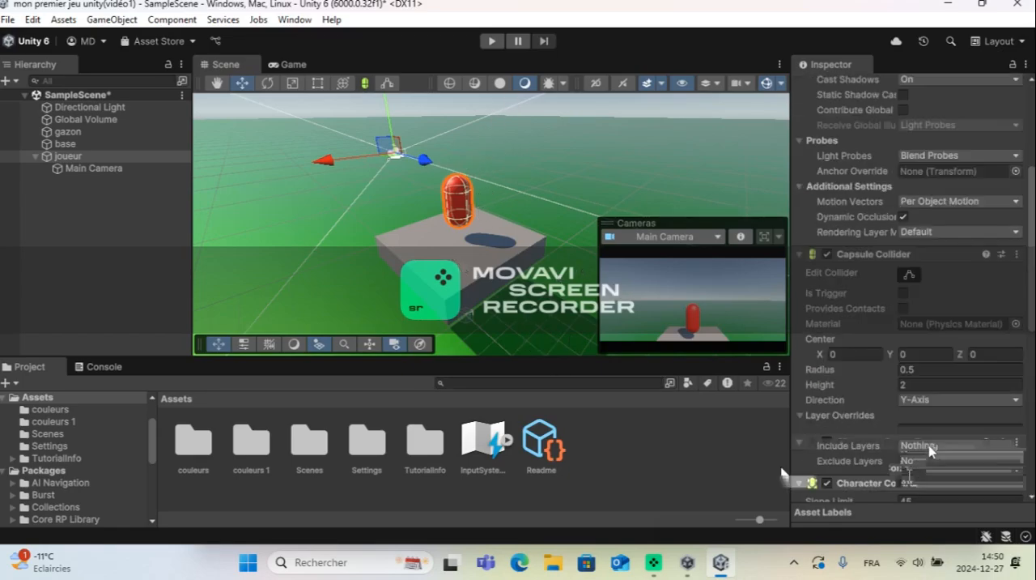
scroll(930, 450, down, 8)
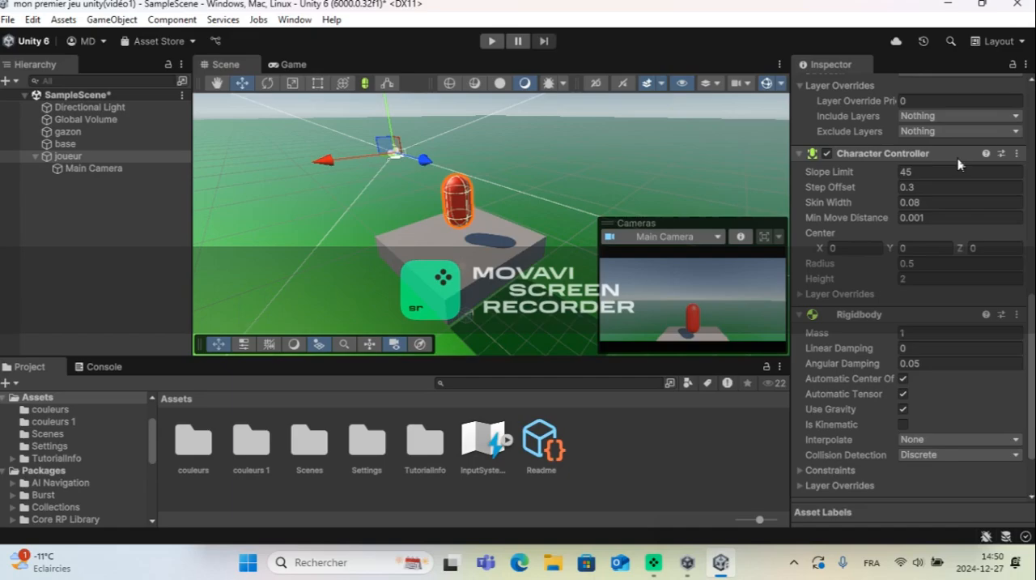
scroll(935, 358, down, 2)
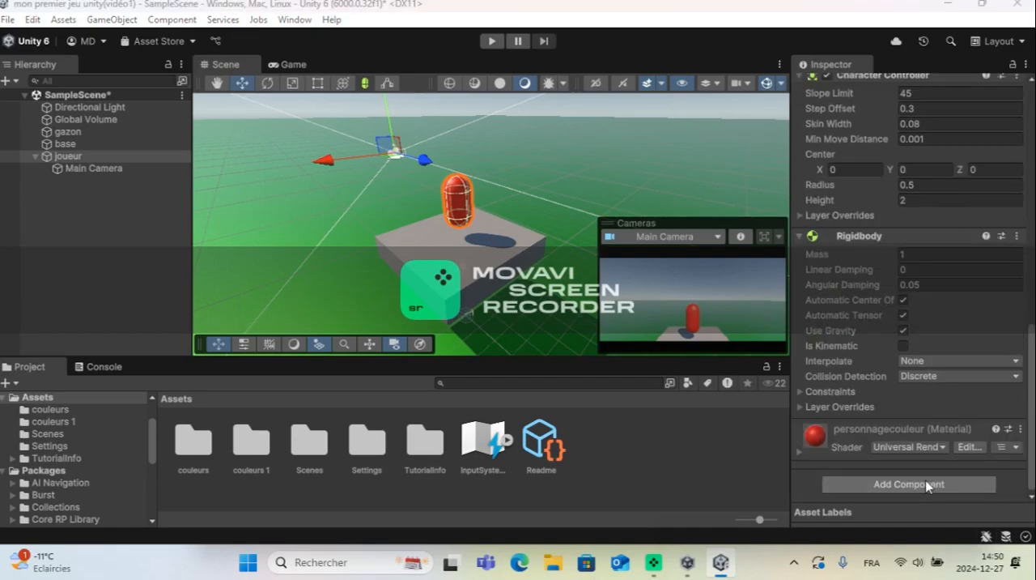
click(927, 484)
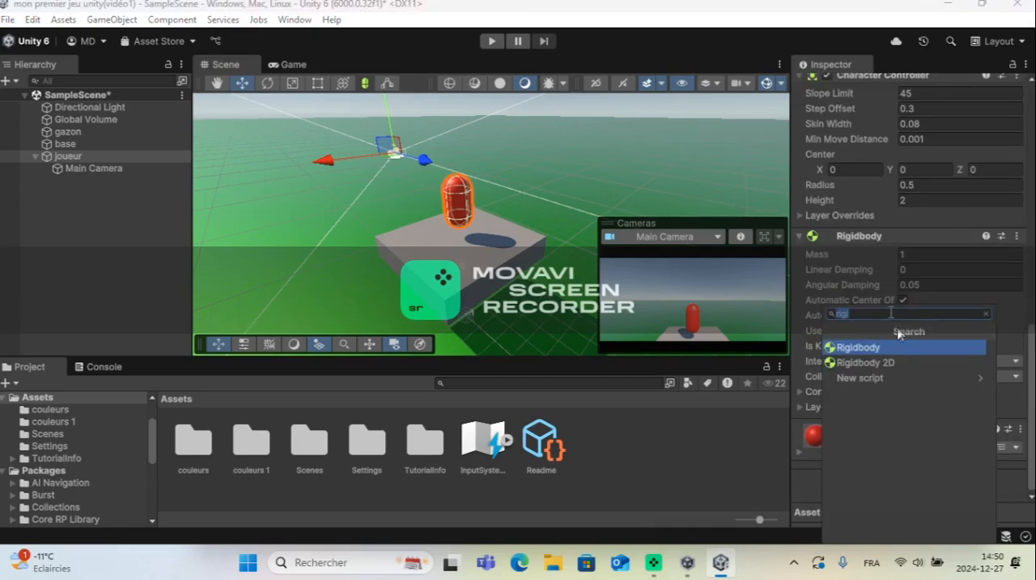
click(900, 377)
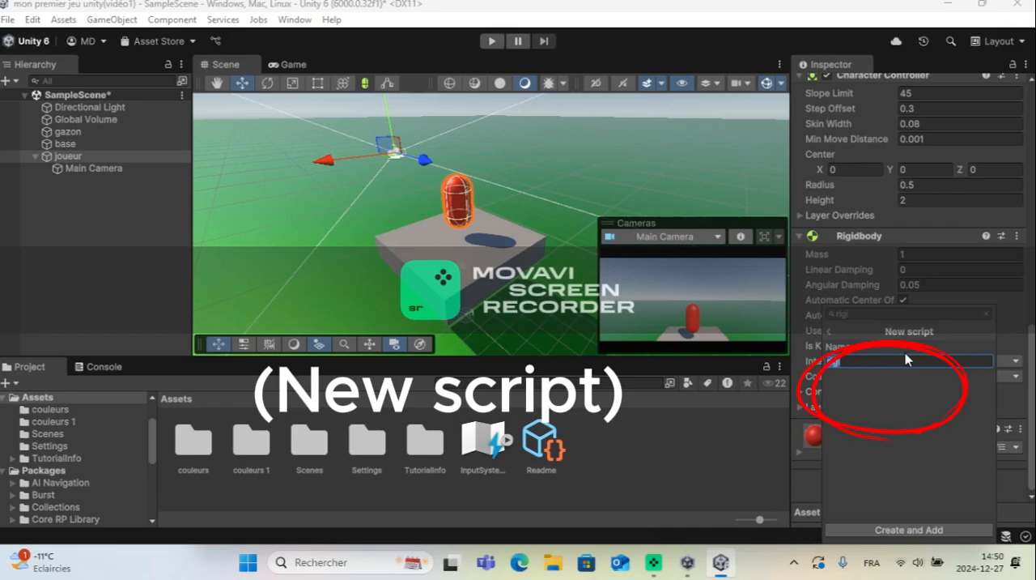
key(BackSpace)
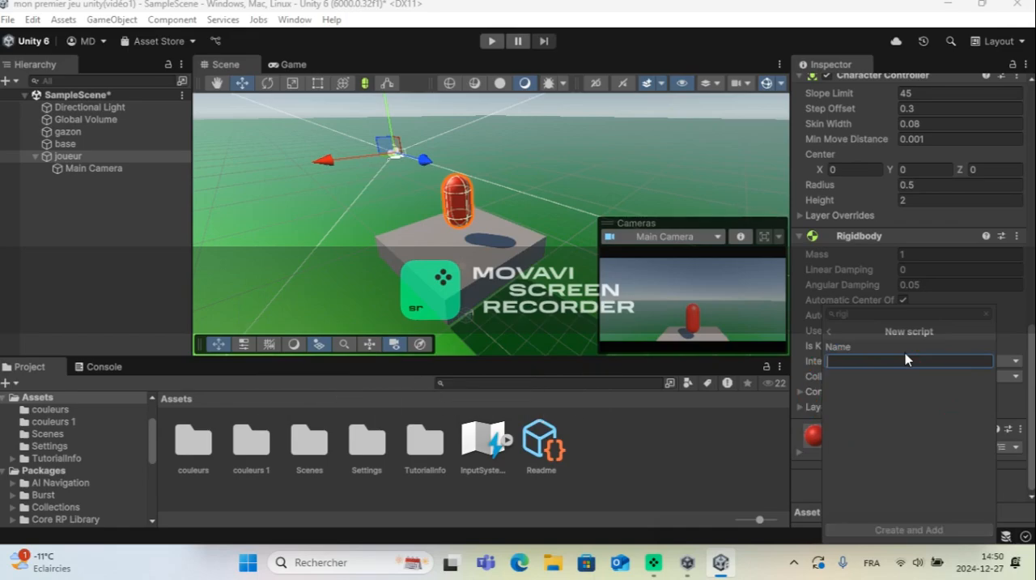
text(movmentsdujoueurscript)
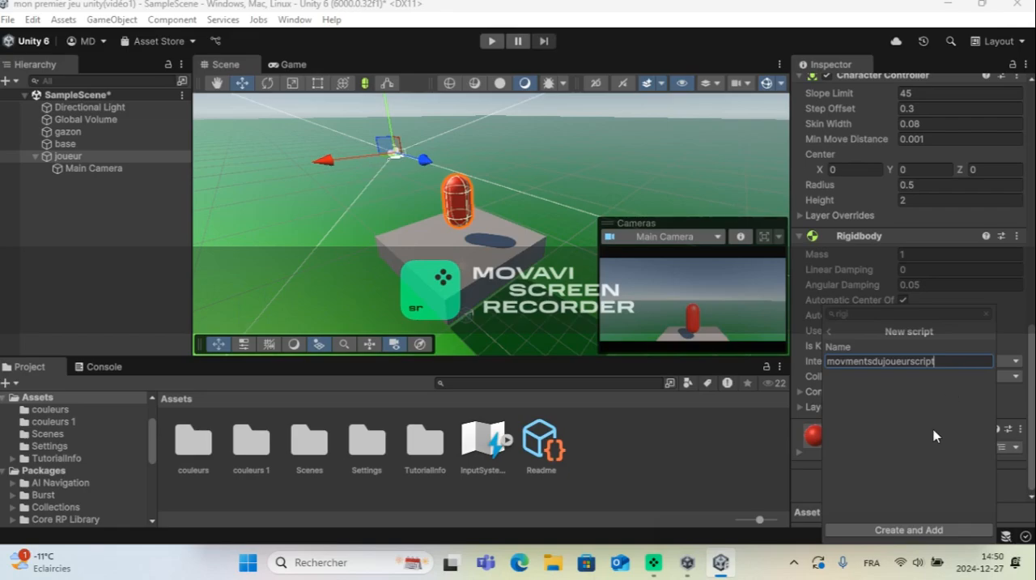
click(933, 531)
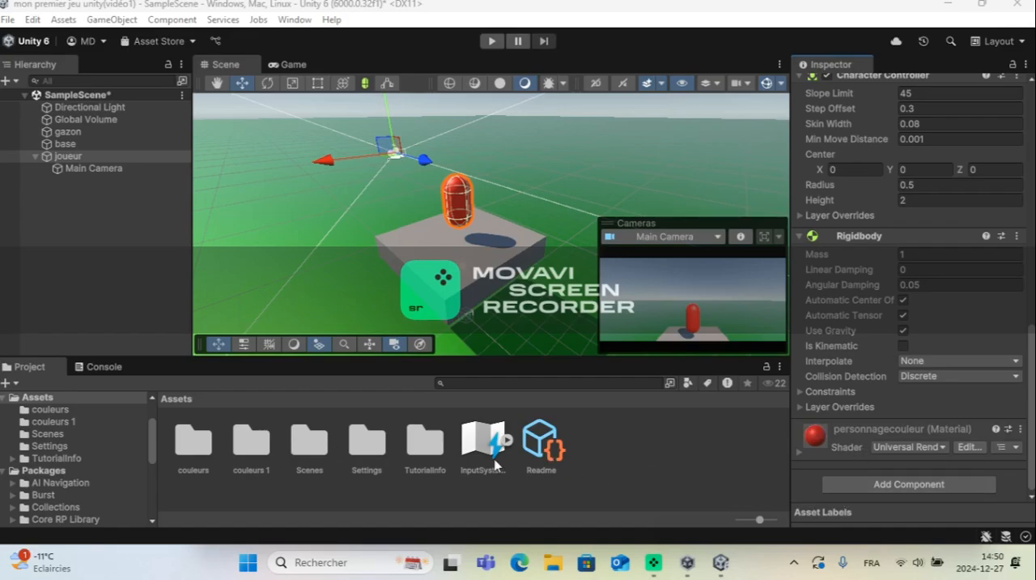
Step: Create a MonoBehaviour script in the Assets folder and name it "movmentdujoueurscripts"
right_click(590, 414)
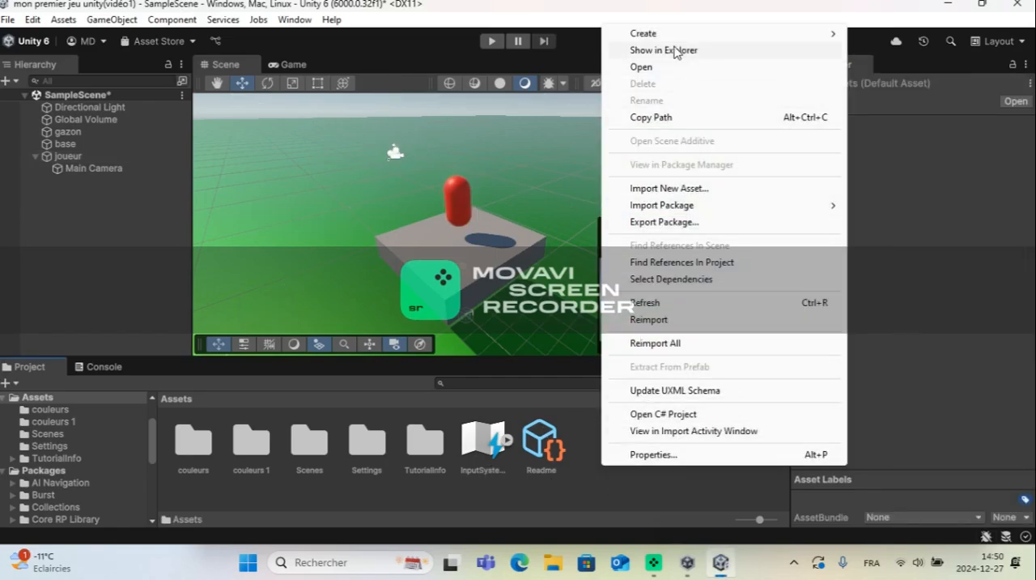
mouse_move(668, 41)
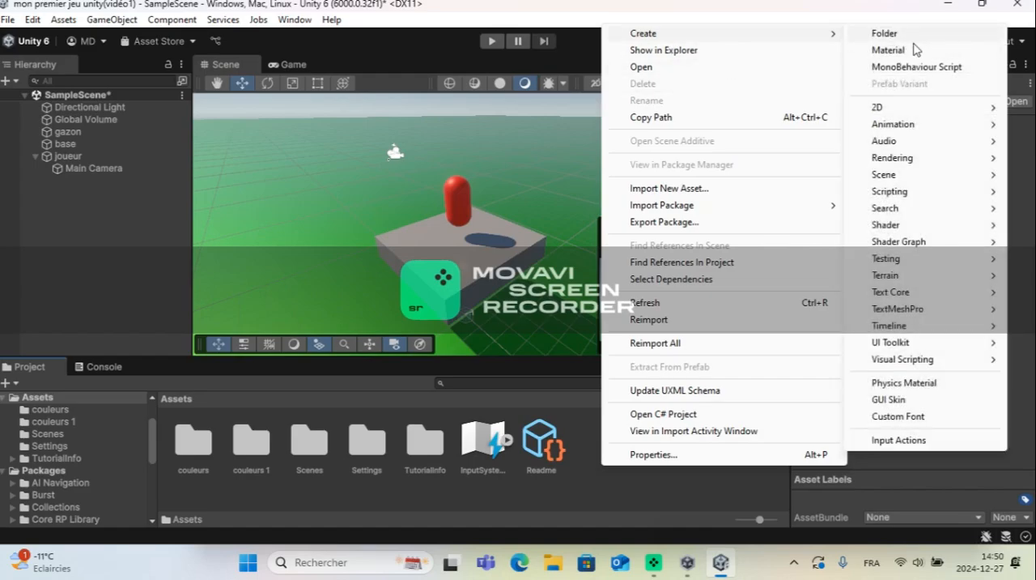
click(913, 73)
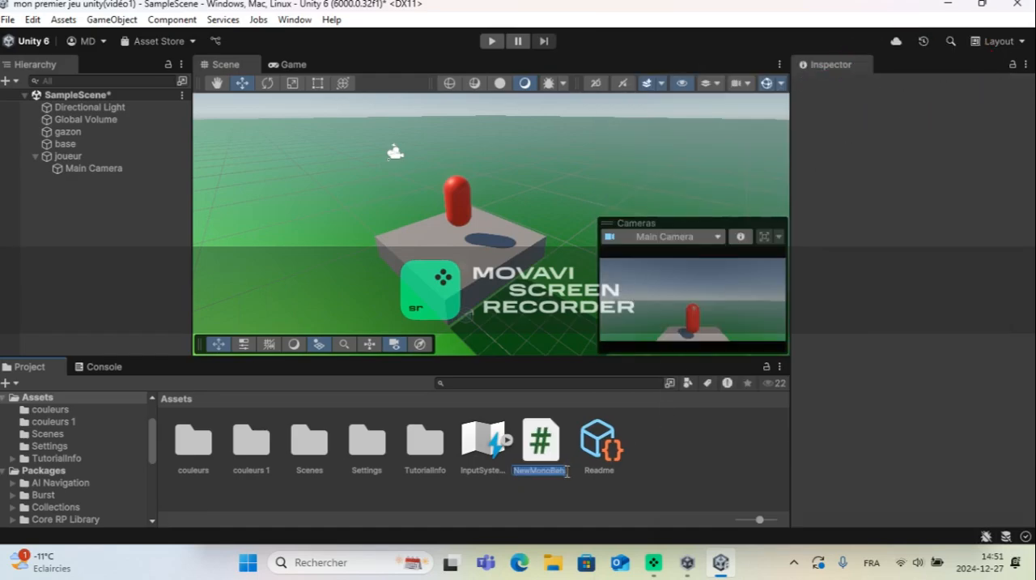
key(BackSpace)
text(nt)
text(dujoueur)
text(scripts)
key(Return)
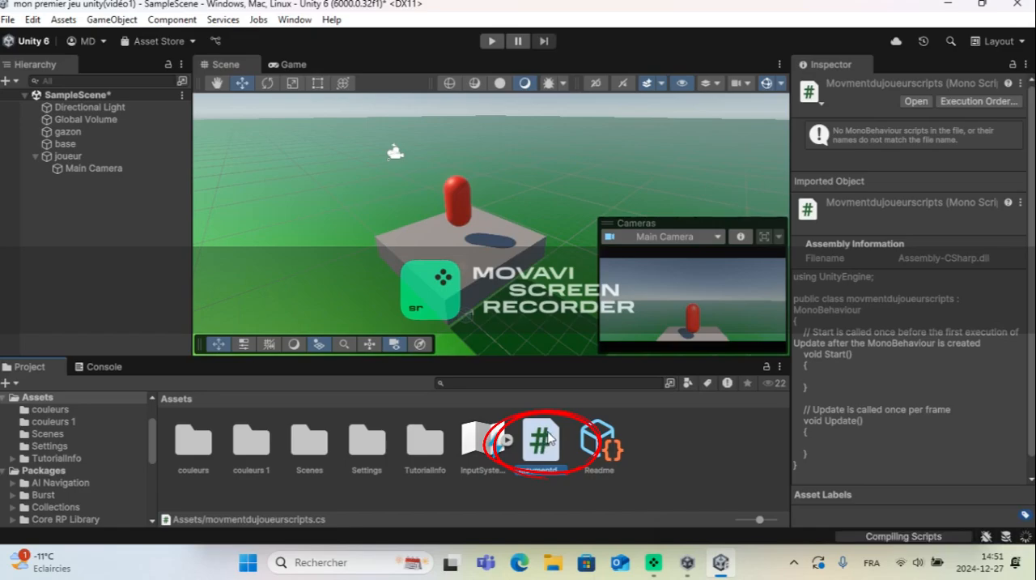
Step: Open the movmentdujoueurscripts file for editing and delete all of its default code
double_click(543, 441)
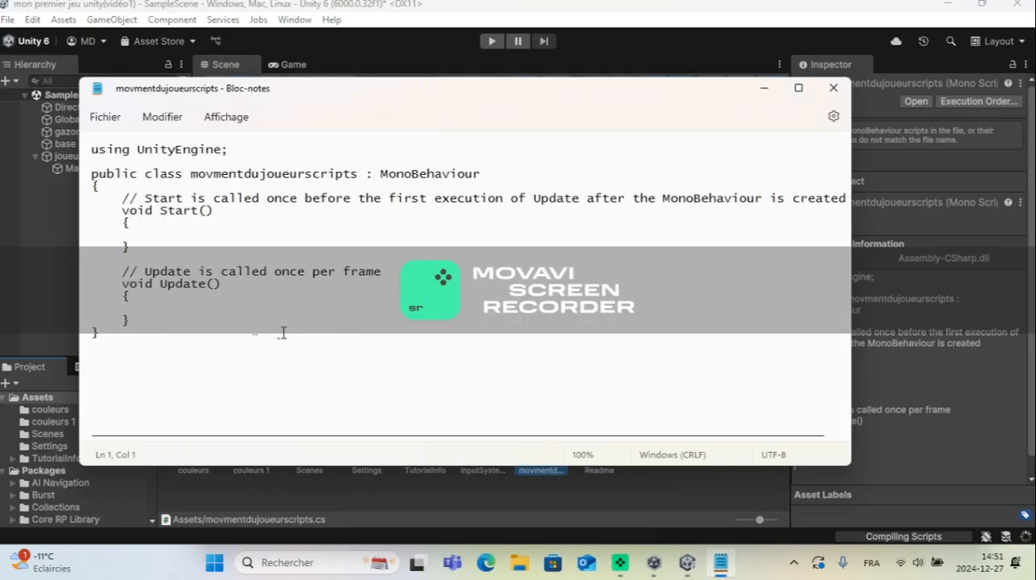
click(203, 400)
drag(107, 350, 74, 73)
key(BackSpace)
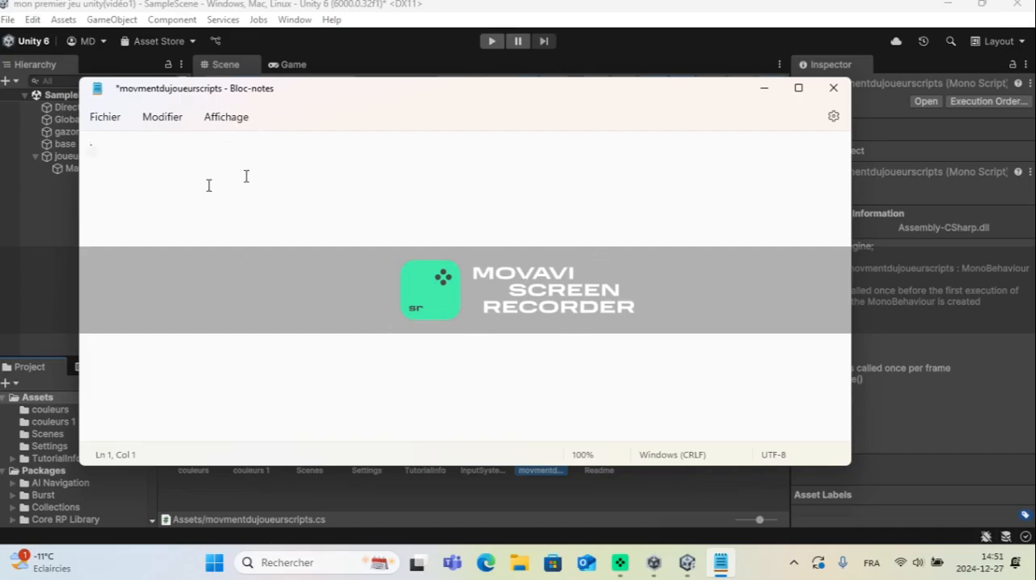
Step: Paste the copied PlayerMovement class code into the emptied script
text(fs)
key(ctrl+a)
click(216, 171)
click(93, 154)
key(ctrl+v)
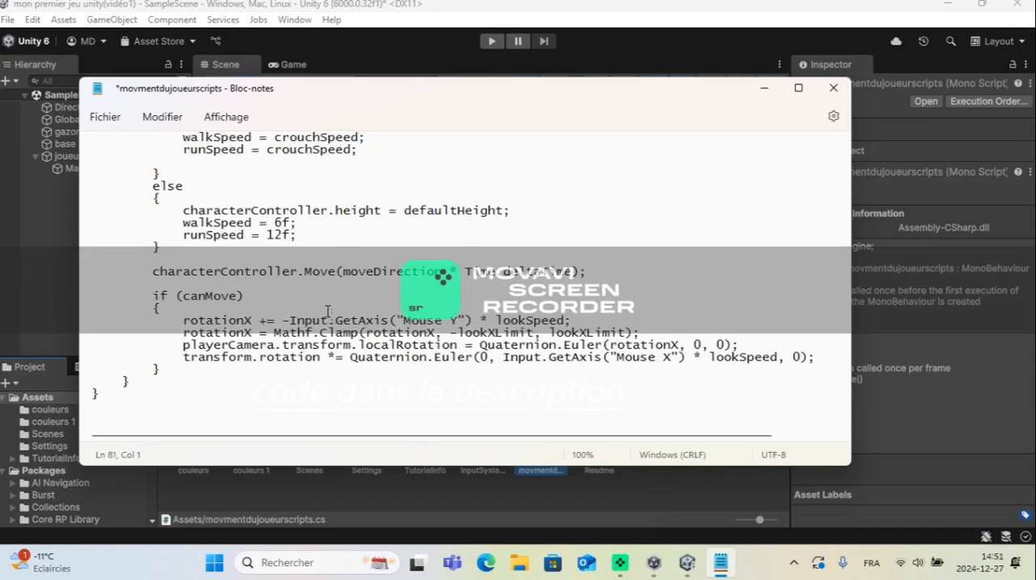
Step: Review the pasted PlayerMovement code, from the using UnityEngine line down through the Update method
scroll(328, 311, up, 20)
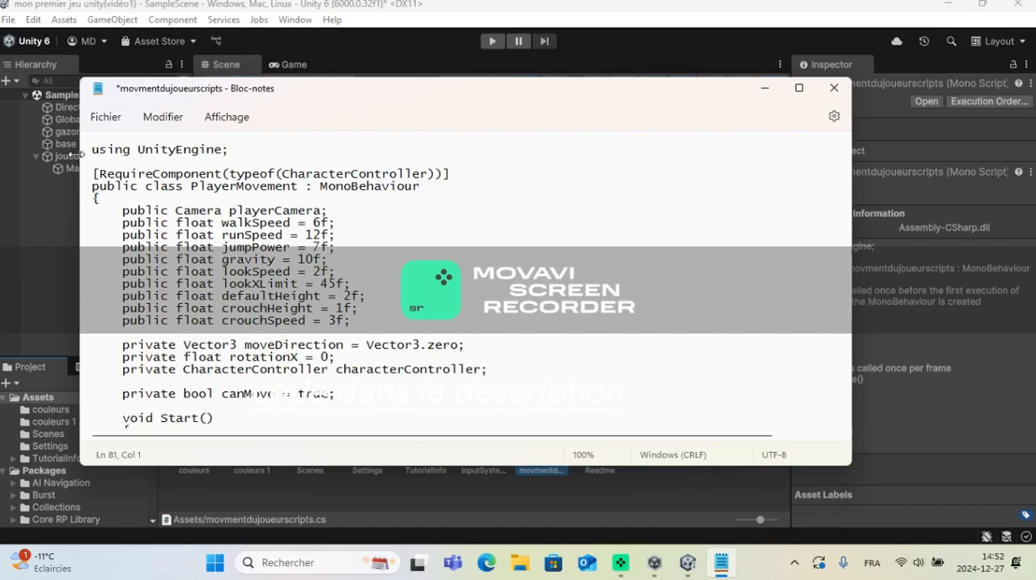
drag(92, 149, 161, 176)
scroll(178, 172, up, 12)
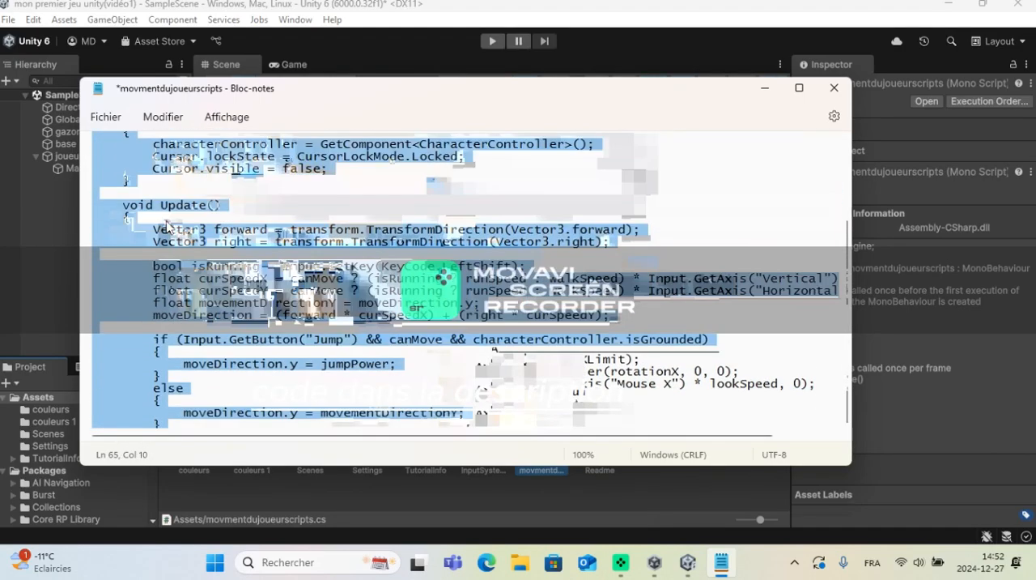
click(191, 176)
scroll(186, 174, up, 7)
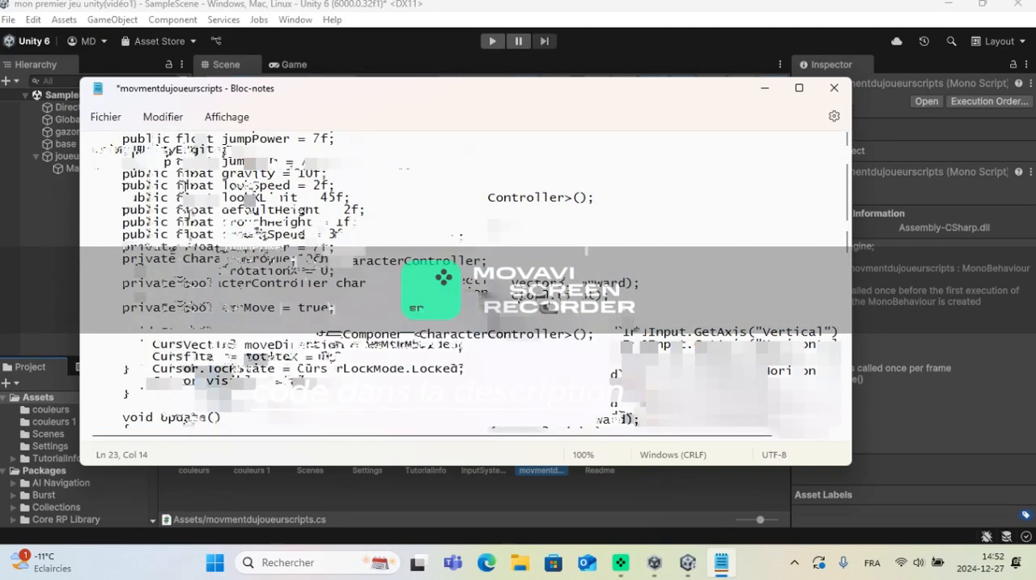
triple_click(97, 147)
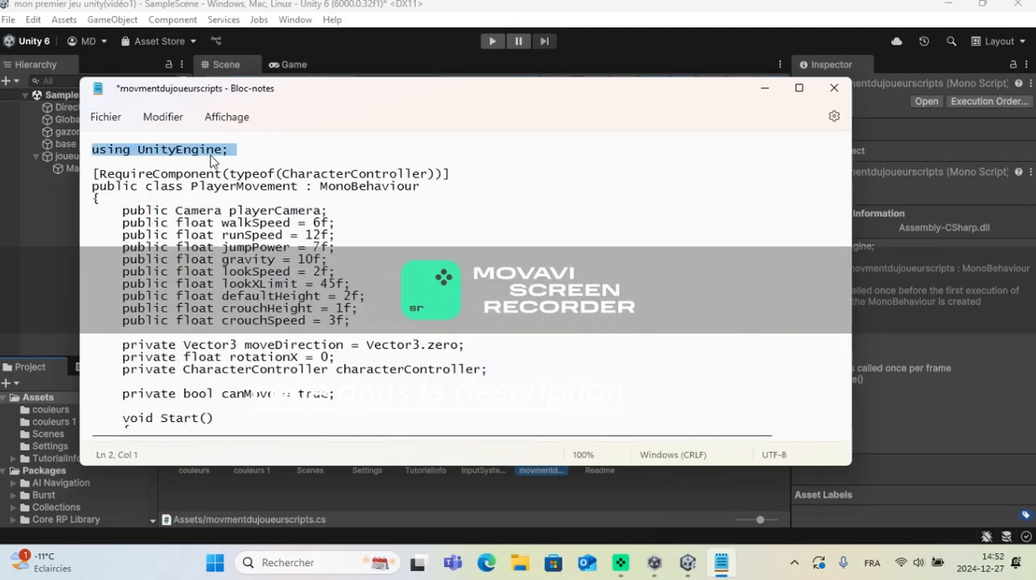
click(259, 153)
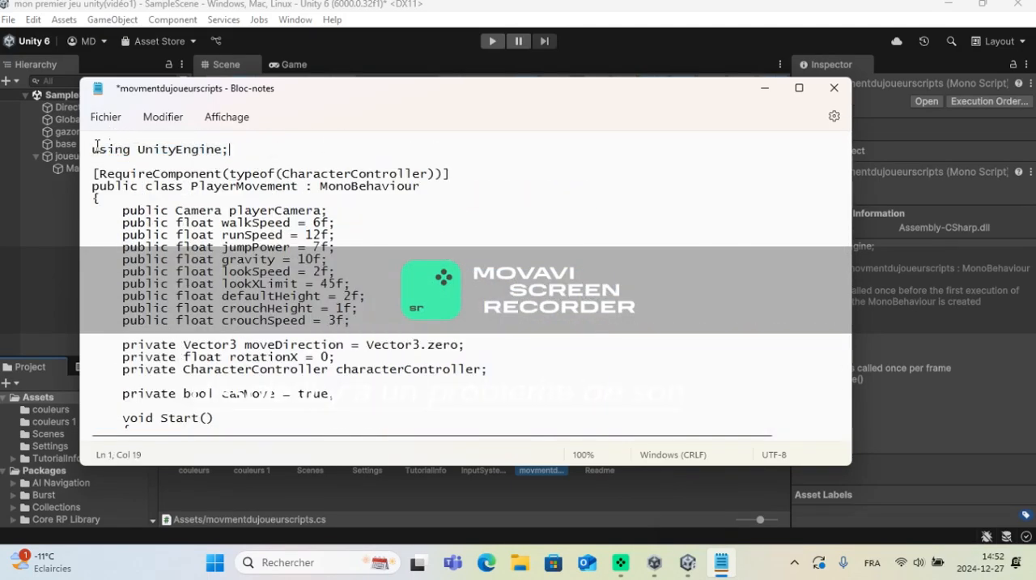
Step: Check the PlayerMovement code down to its closing brace and close the movmentdujoueurscripts file, saving the changes
drag(93, 148, 418, 447)
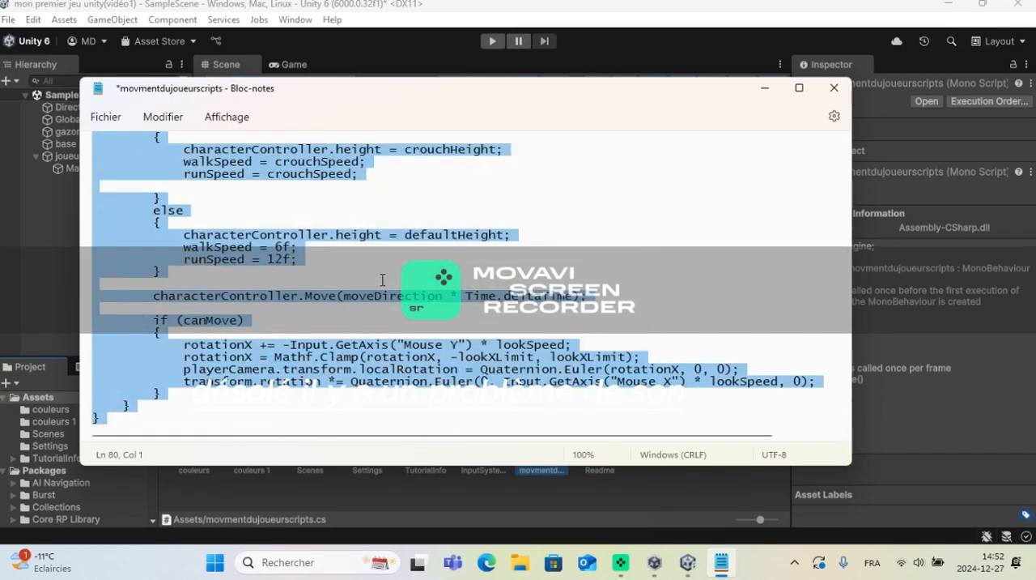
scroll(382, 279, up, 18)
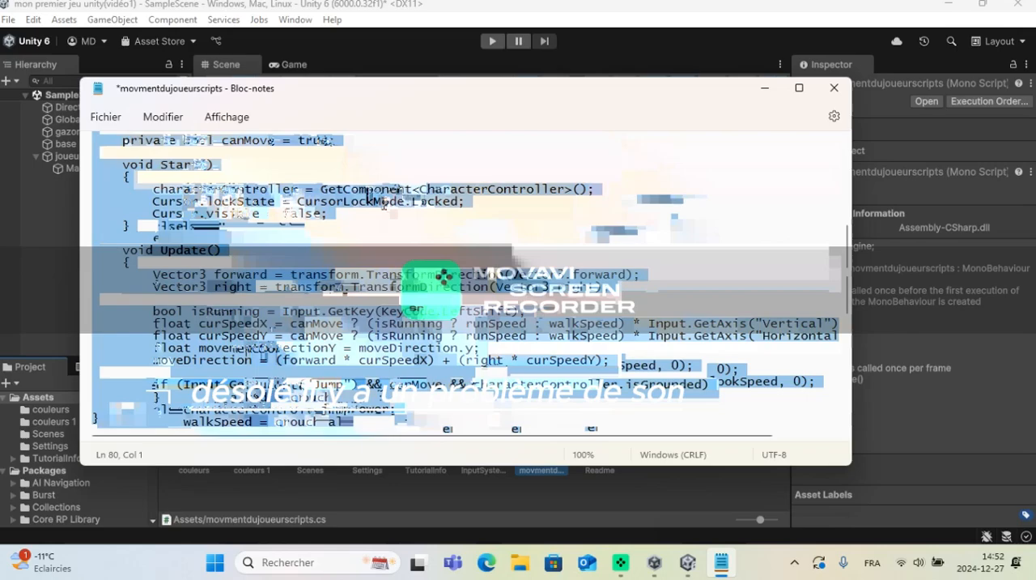
click(259, 152)
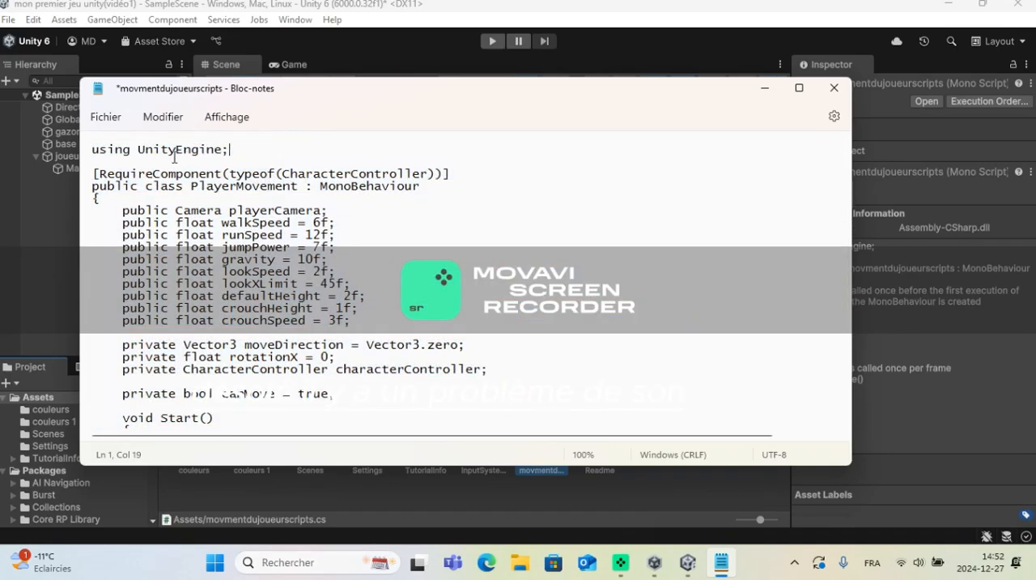
triple_click(93, 150)
click(91, 152)
drag(135, 149, 337, 268)
click(281, 148)
click(834, 88)
click(307, 324)
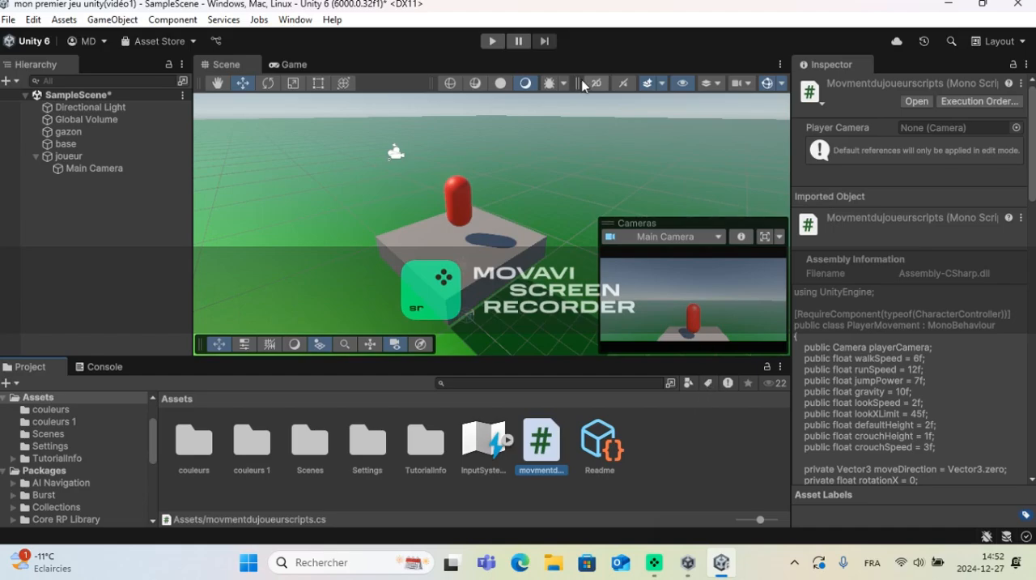
Step: Run the game in play mode, make the player jump, and stop the game
click(486, 44)
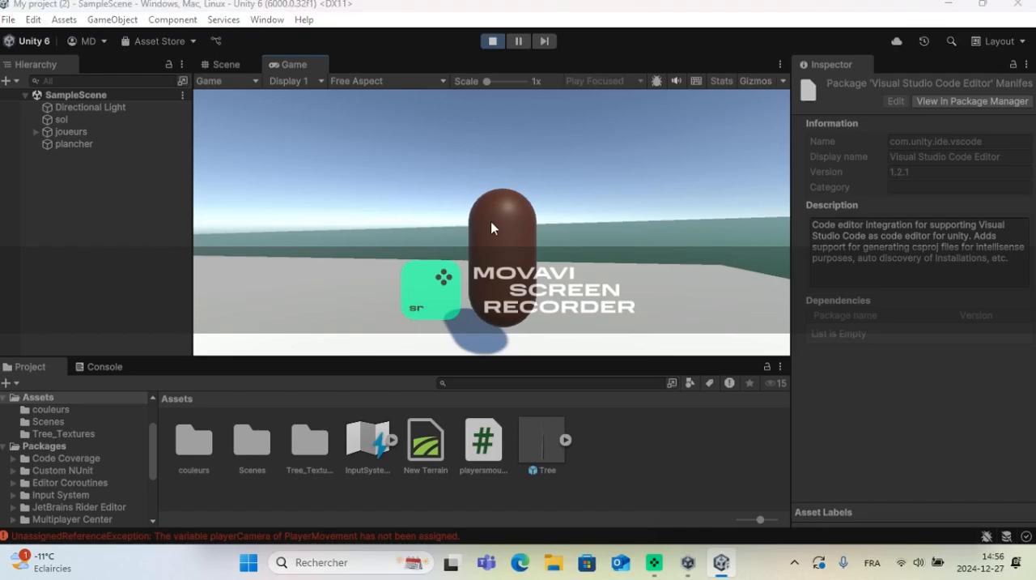
key(super)
click(773, 425)
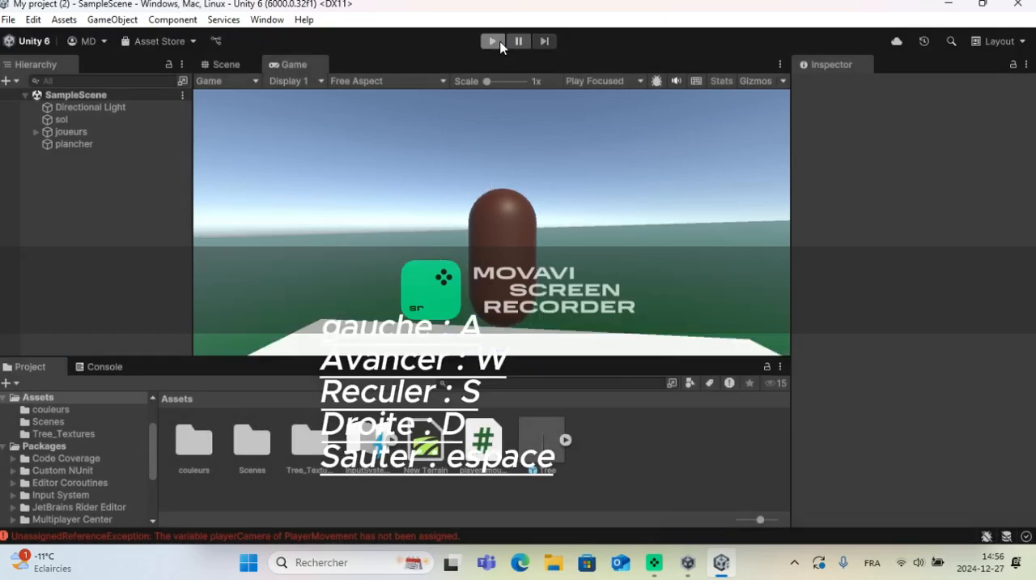
click(492, 40)
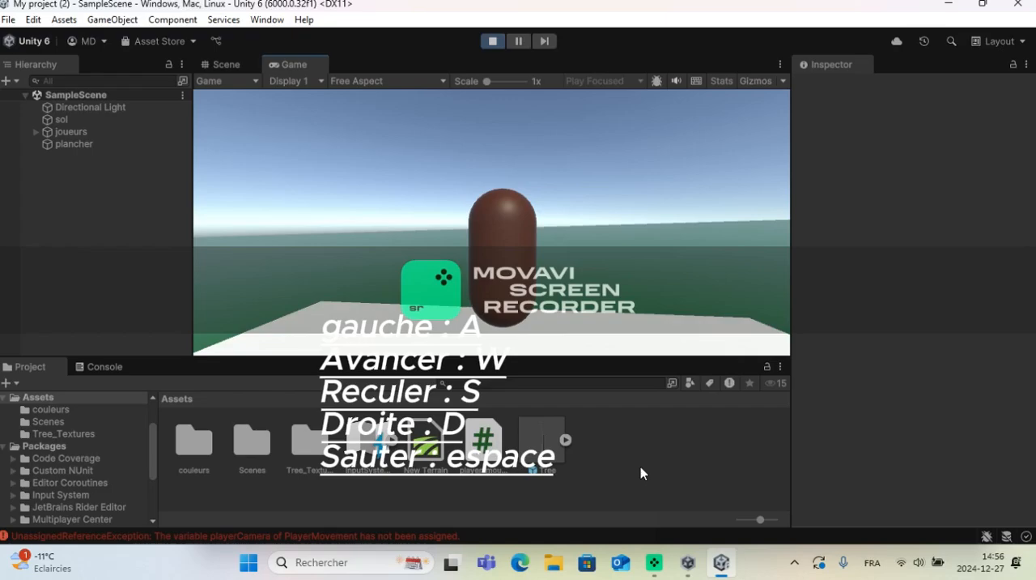
key(space)
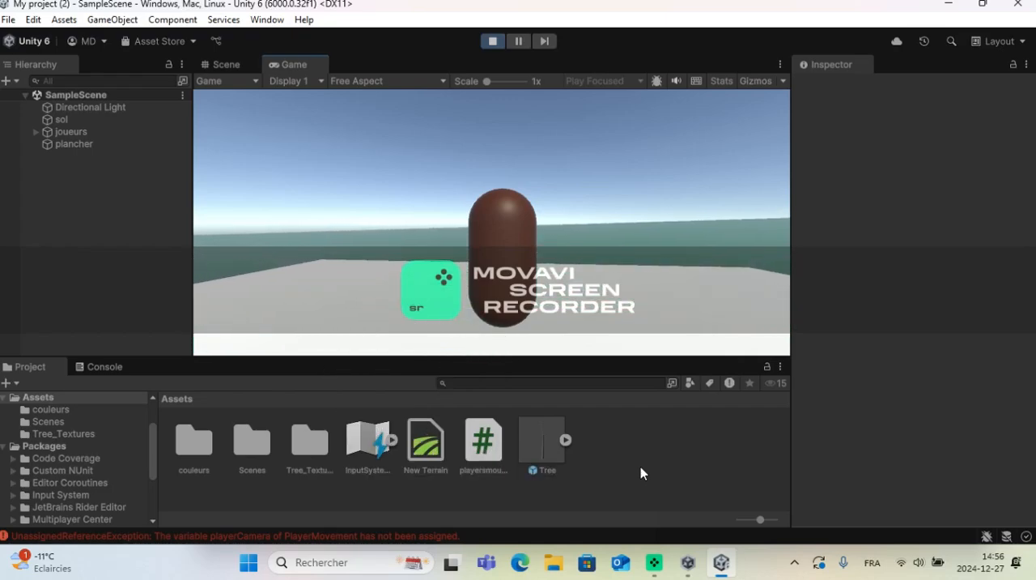
click(494, 42)
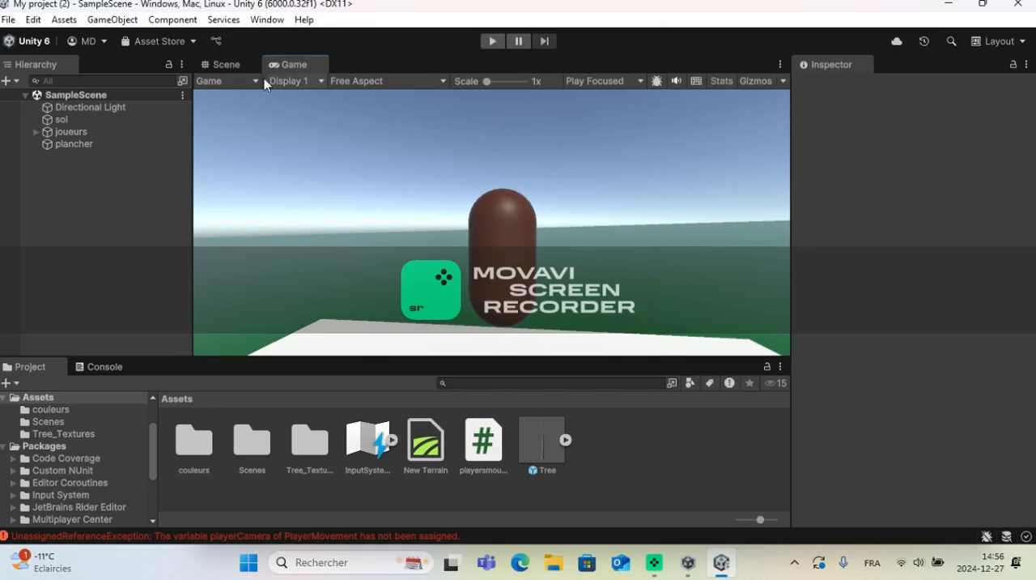
Step: Select the joueurs capsule in the scene and set its Player Movement script's Walk Speed to 1000
click(226, 64)
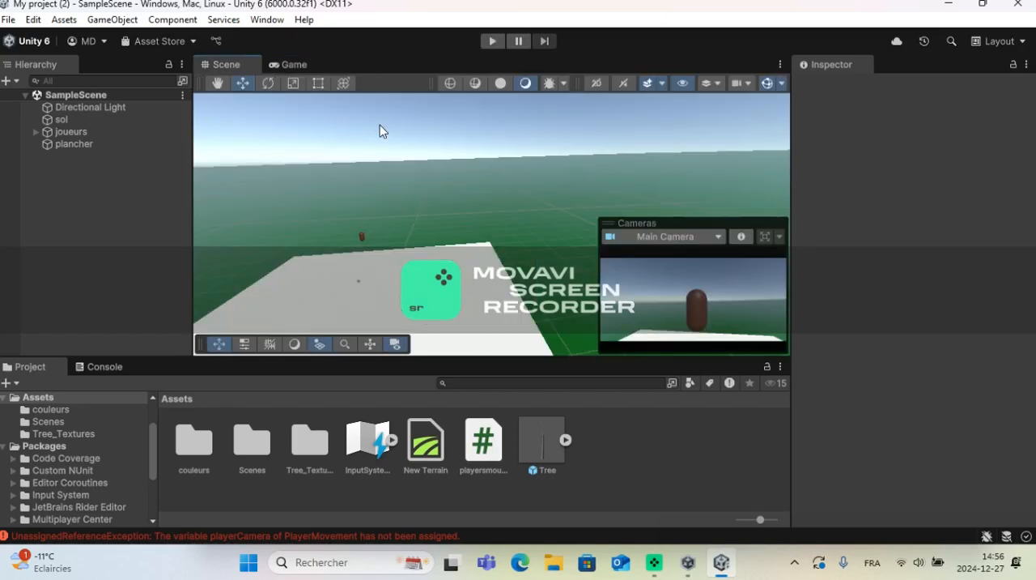
click(362, 237)
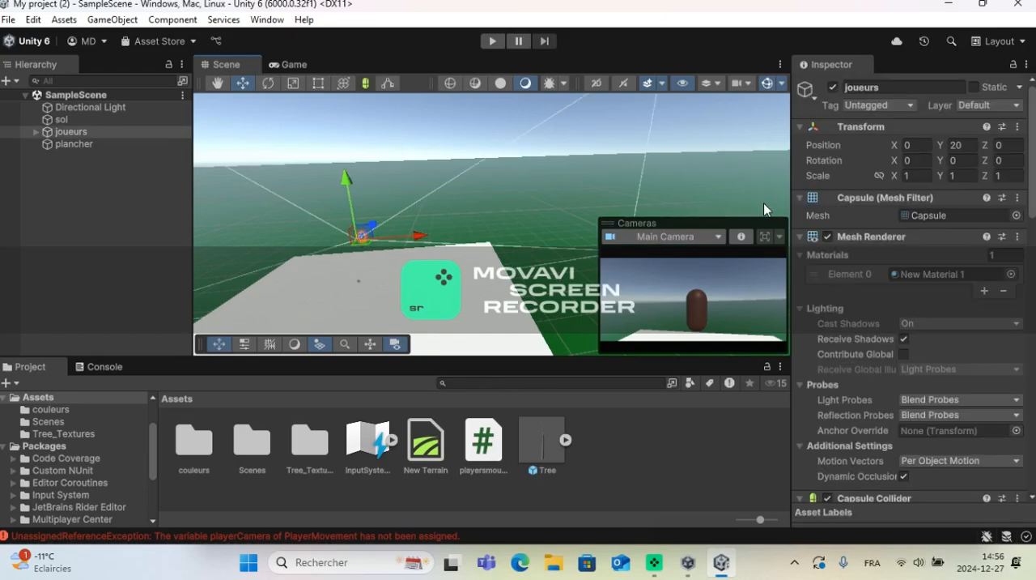
scroll(852, 278, down, 5)
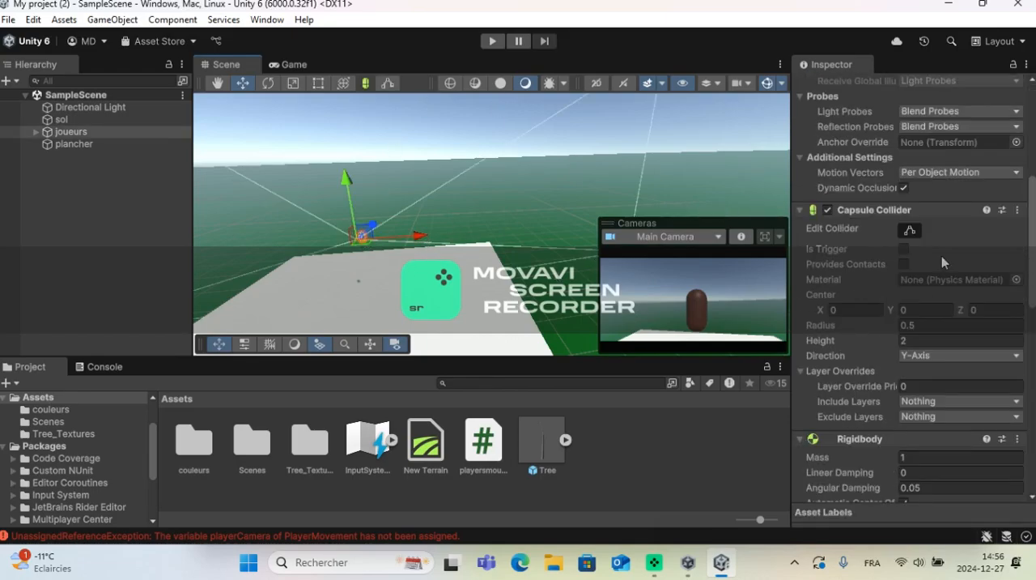
scroll(863, 320, down, 8)
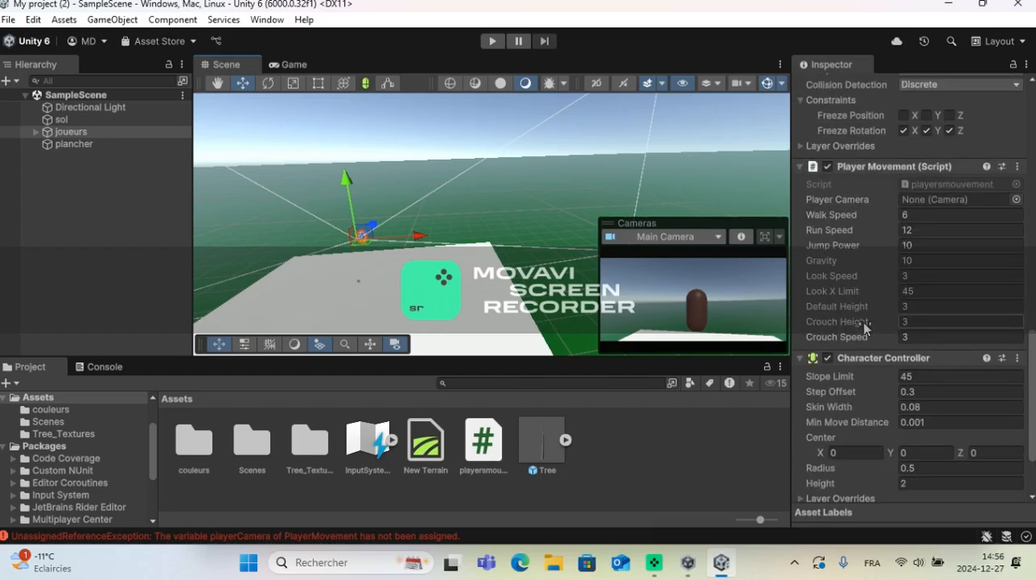
scroll(866, 325, down, 2)
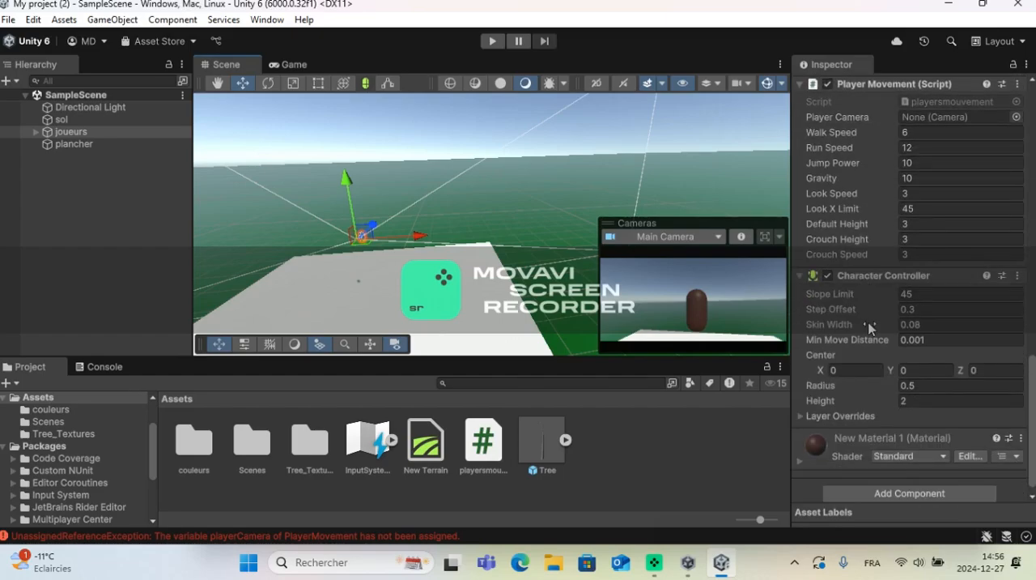
scroll(929, 285, up, 1)
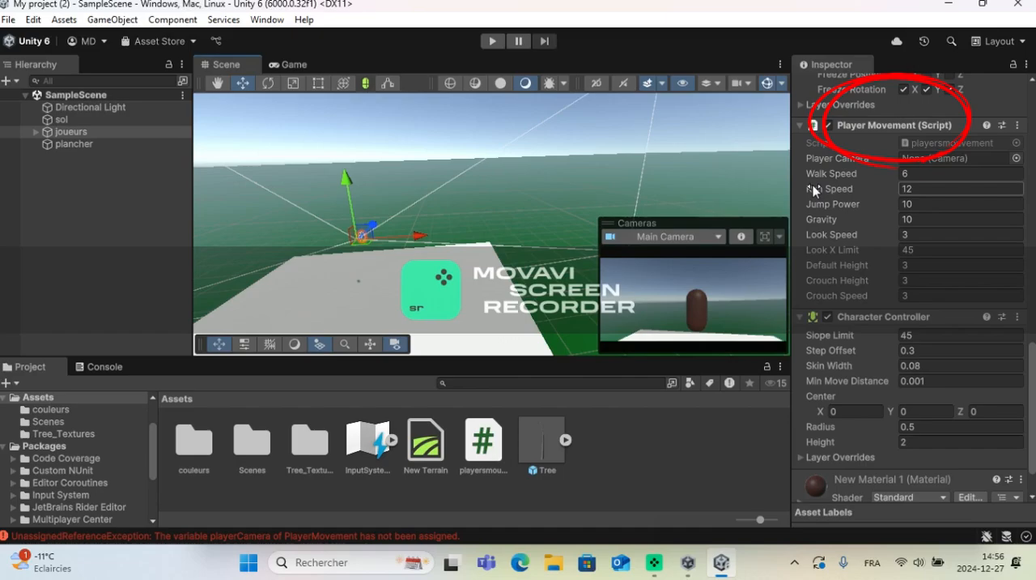
click(891, 175)
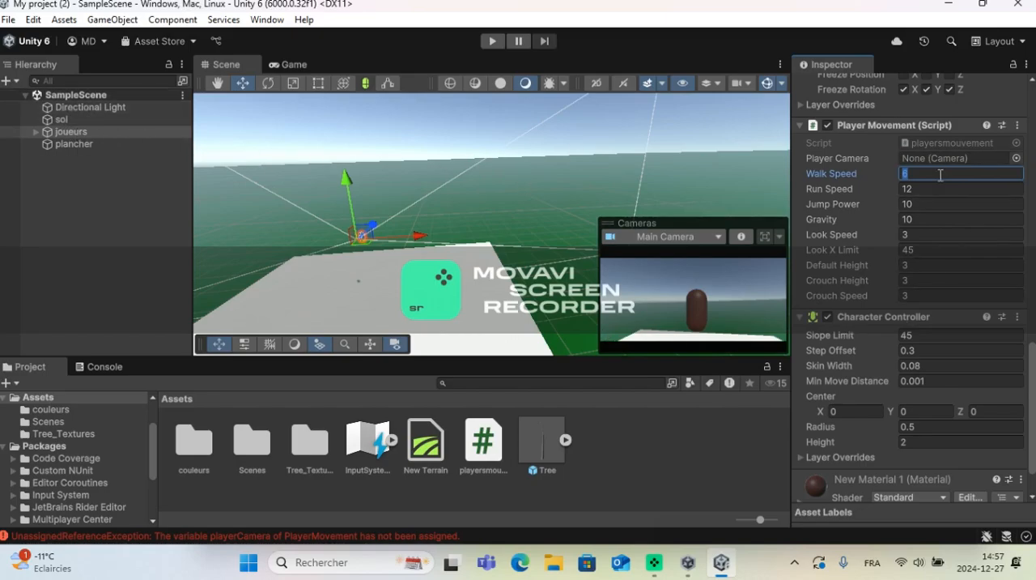
key(BackSpace)
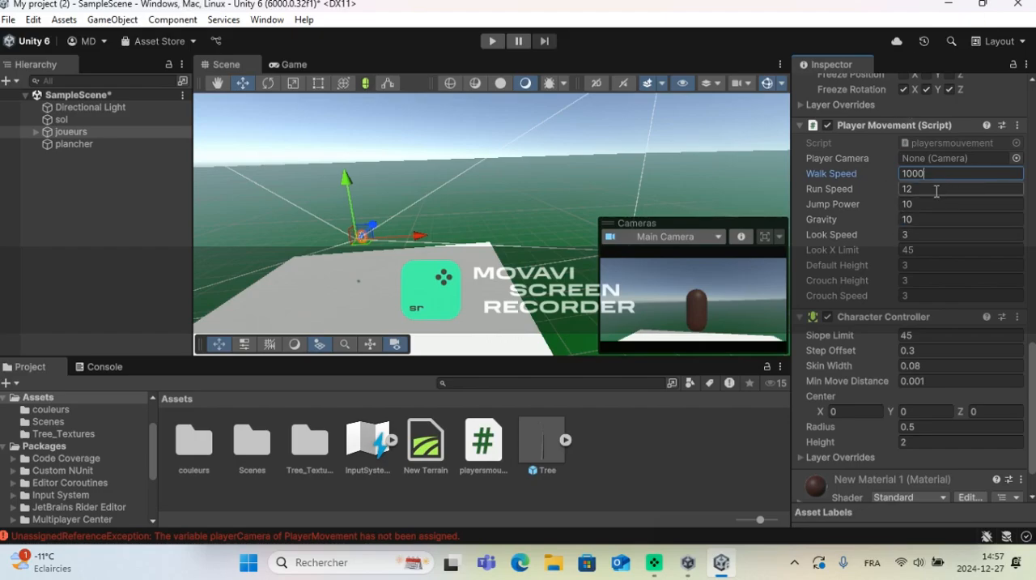
Step: Set the Player Movement script's Run Speed to 15 and its Jump Power to 100
key(Tab)
key(BackSpace)
text(100)
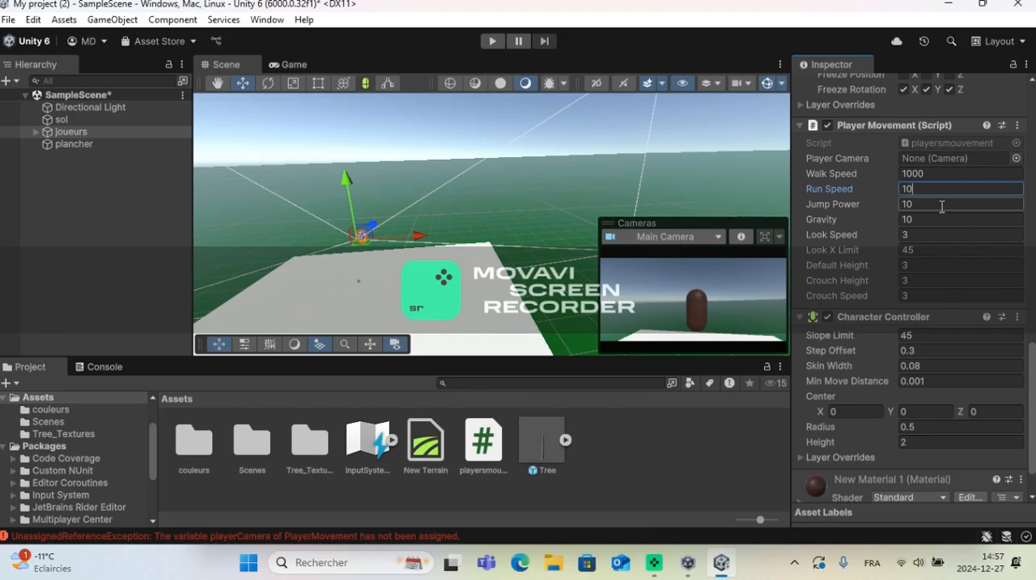
text(5)
click(931, 203)
key(BackSpace)
text(100)
Step: Enter 10 for both the Gravity and the Look Speed of the Player Movement script
click(921, 219)
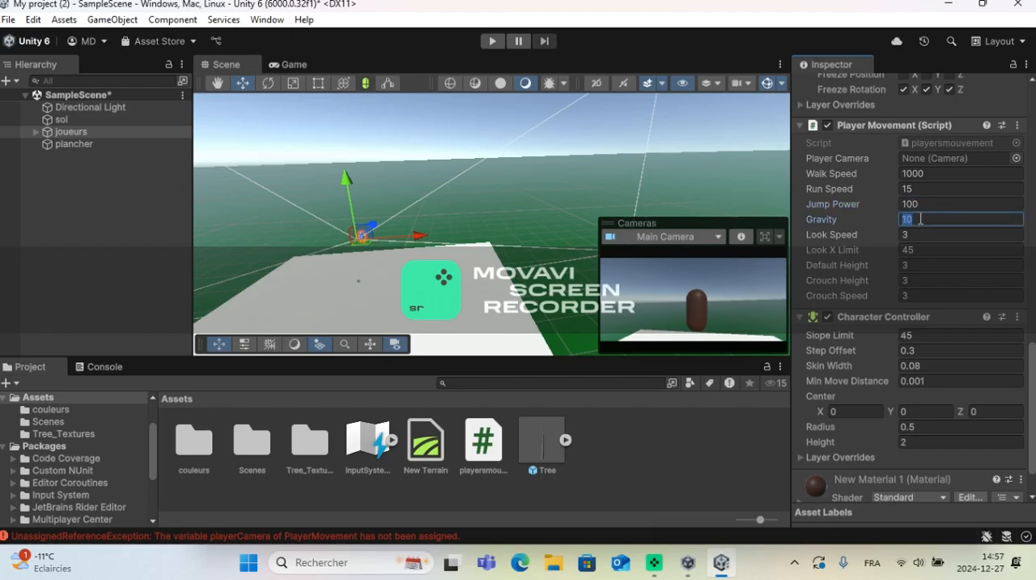
key(BackSpace)
text(10)
click(927, 234)
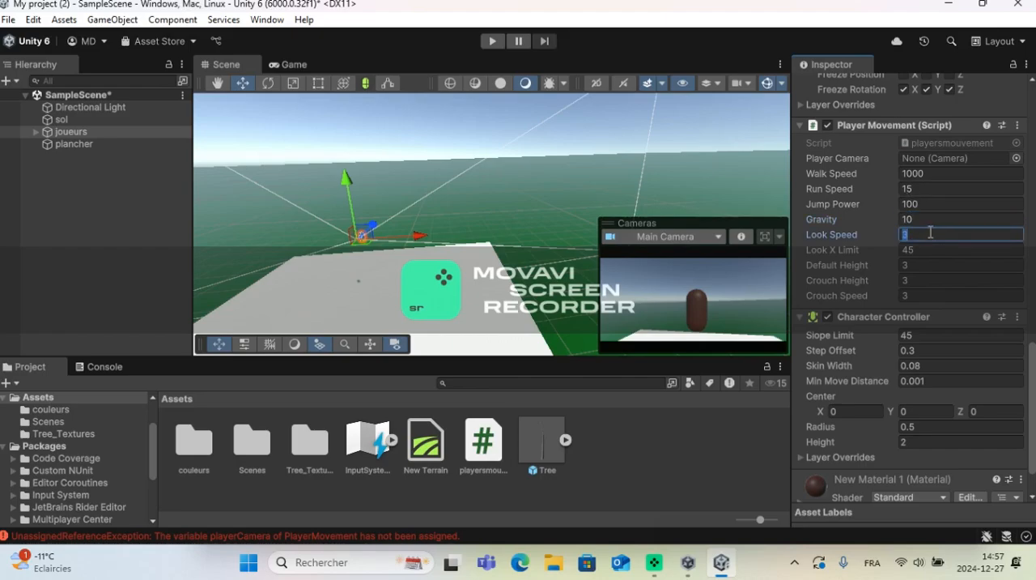
text(10)
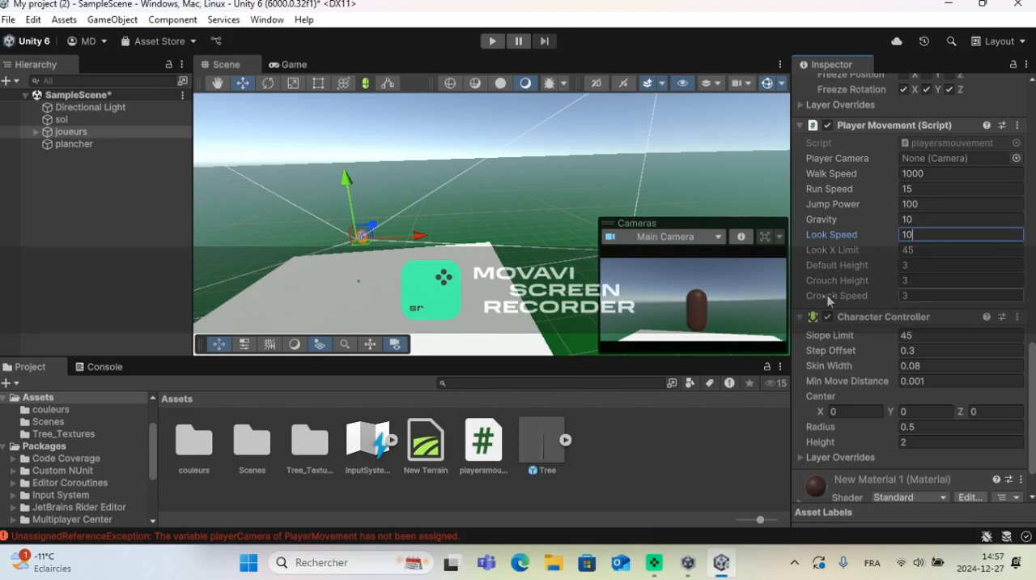
Step: Set the script's Crouch Speed, Crouch Height and Default Height to 5 each
click(936, 294)
click(937, 279)
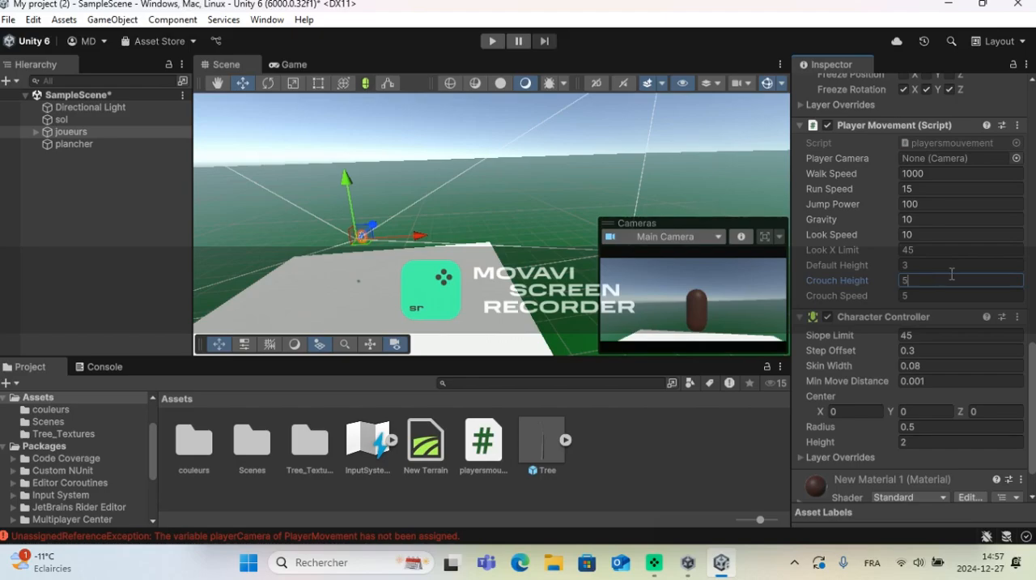
text(5)
click(923, 264)
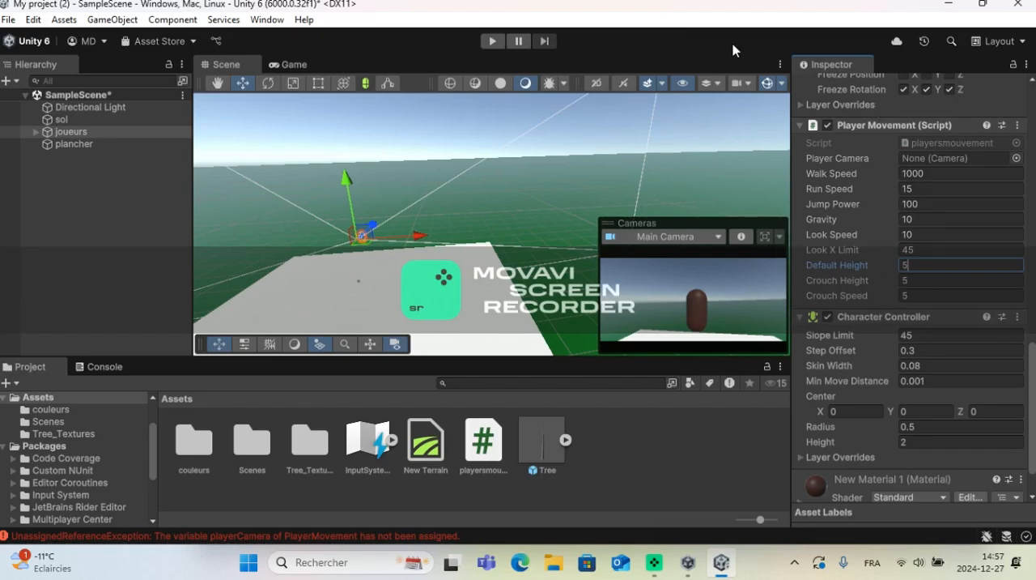
Step: Start the game and set the Y position of joueurs to 20 while it runs
click(493, 42)
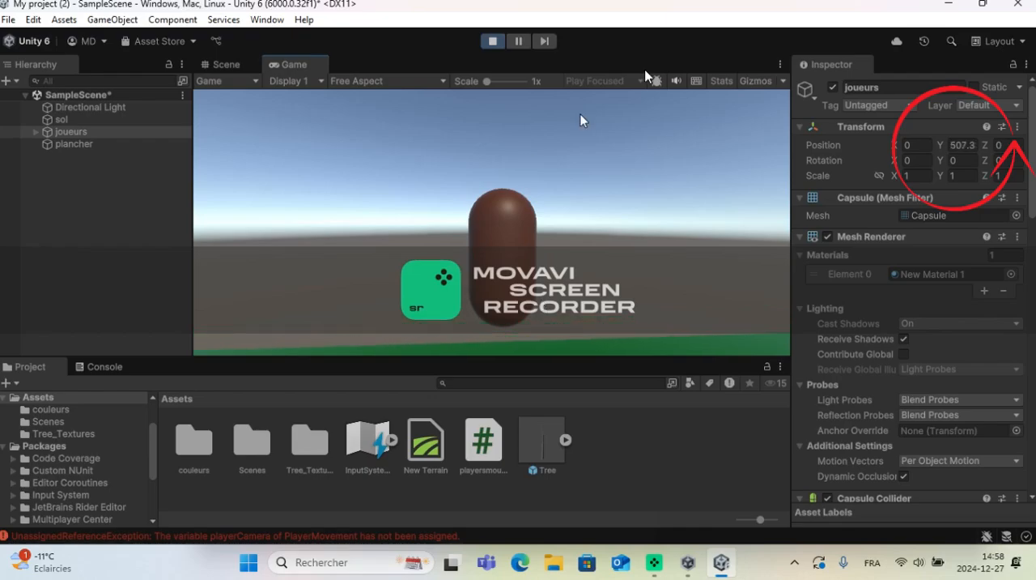
click(969, 147)
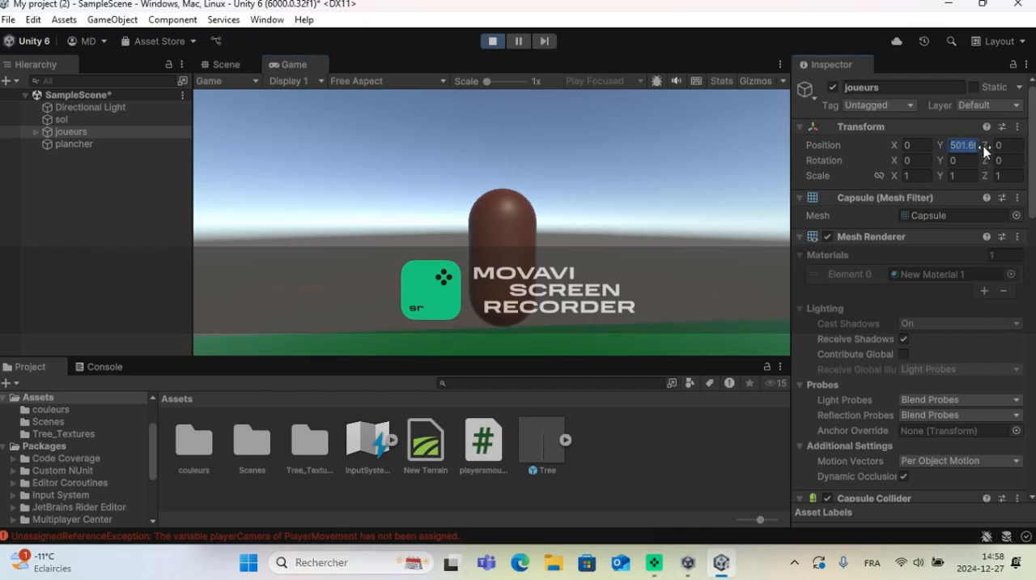
text(0)
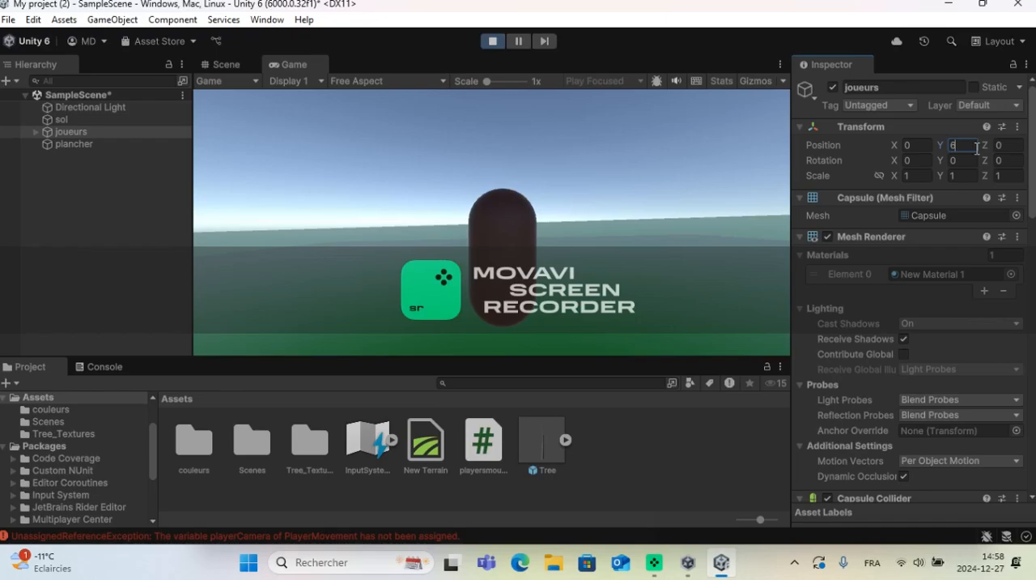
text(20)
key(Return)
text(20)
key(Return)
Step: Test the player's controls in the running game by moving forward, backward and sideways and jumping, and release the cursor from the game
key(w)
key(w)
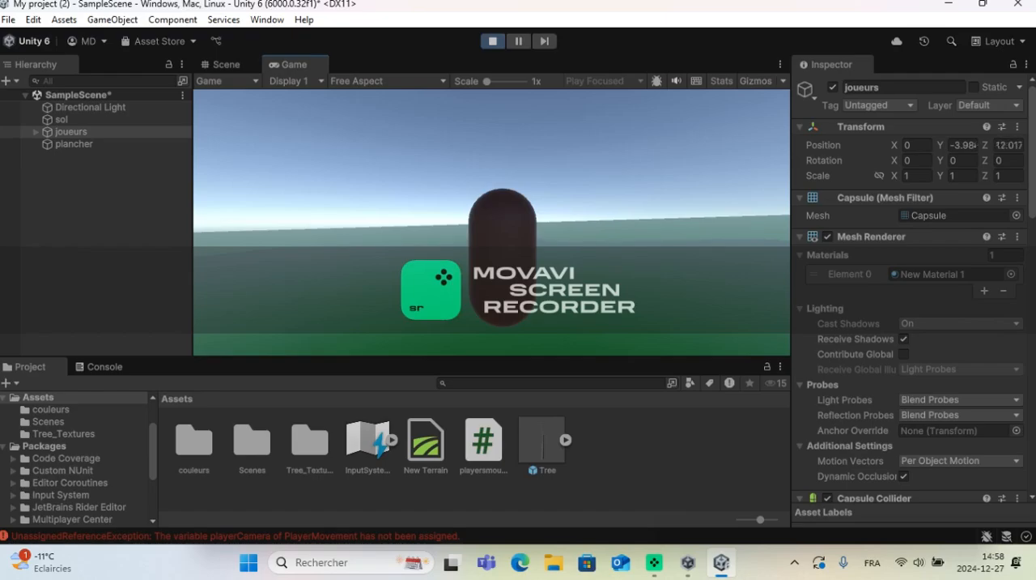
key(w)
key(w)
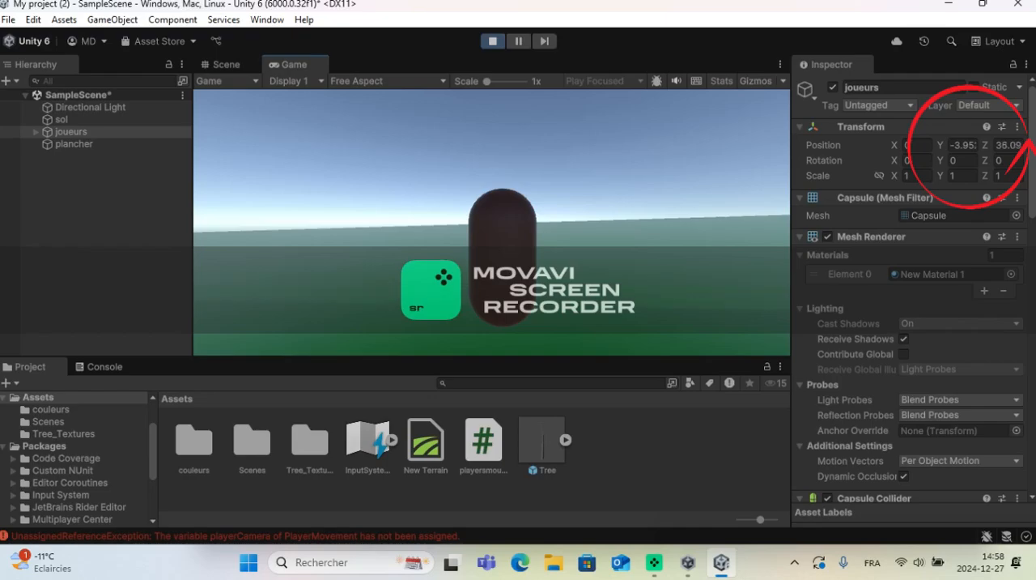
key(w)
key(s)
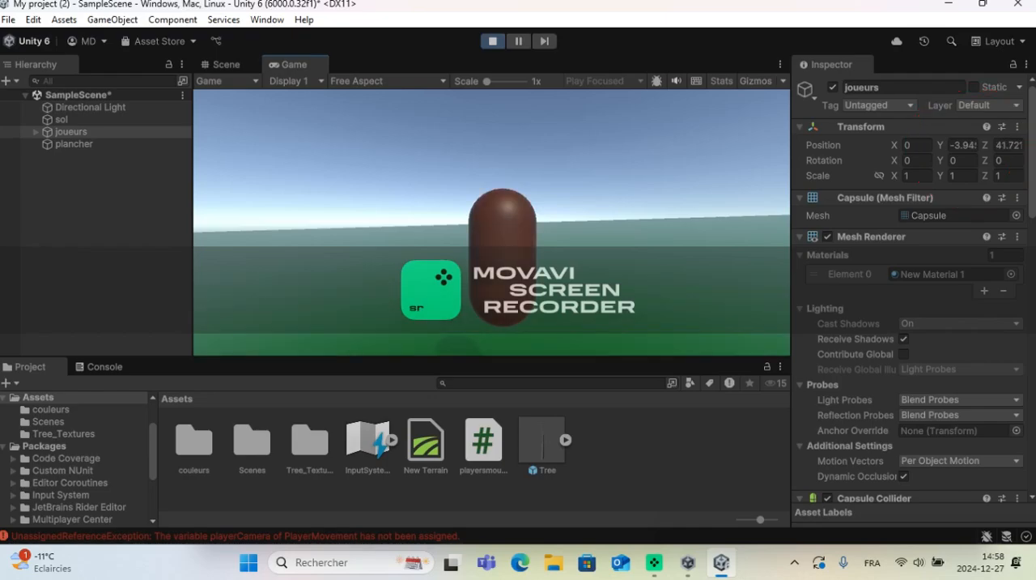
key(s)
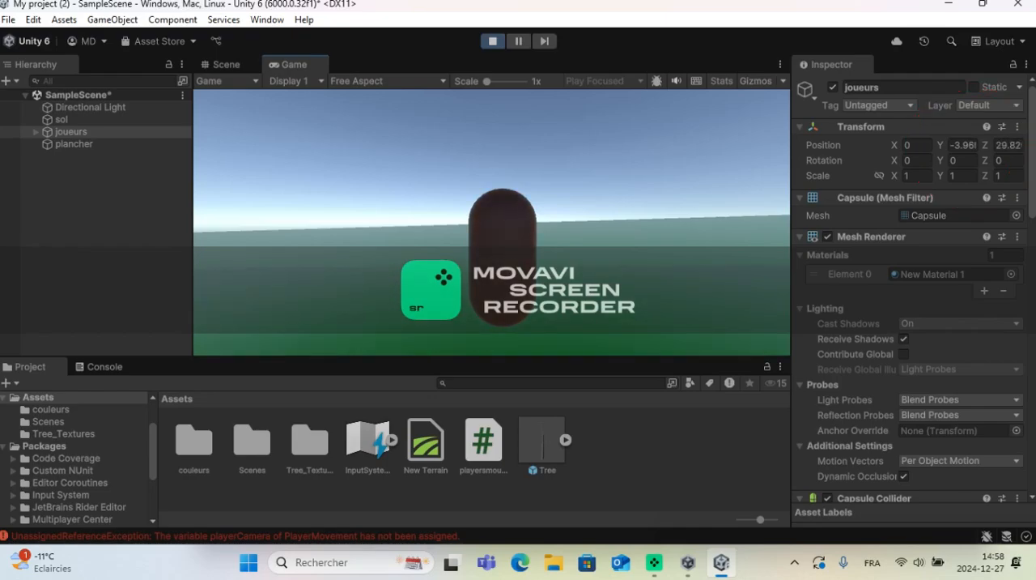
key(s)
key(d)
key(a)
key(space)
key(d)
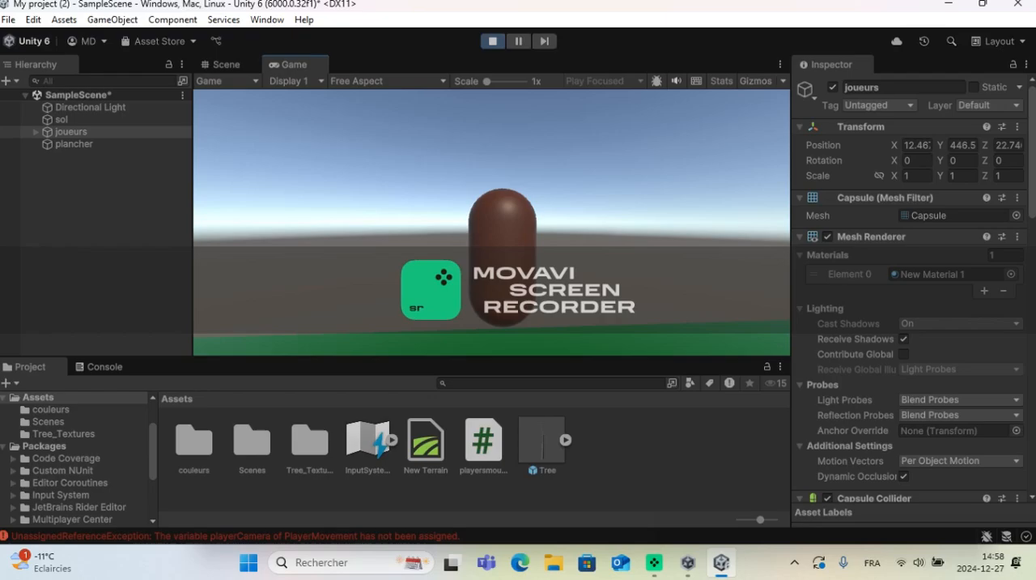
key(super)
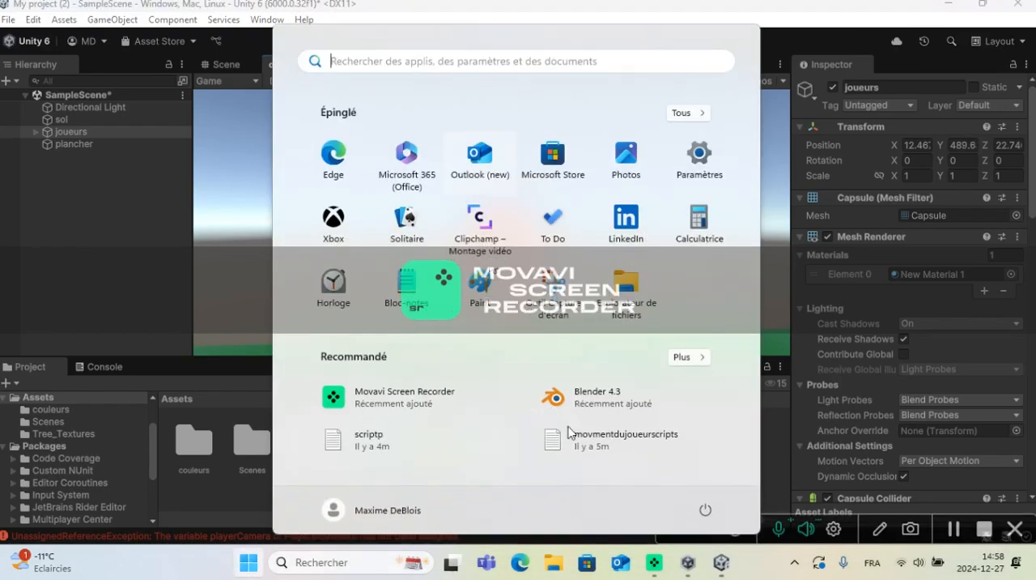
click(765, 416)
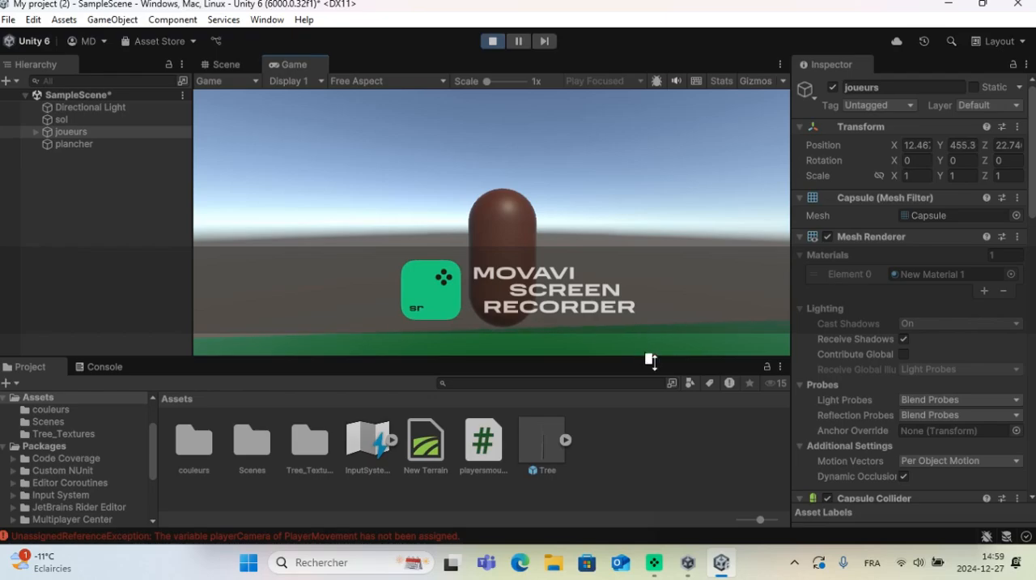